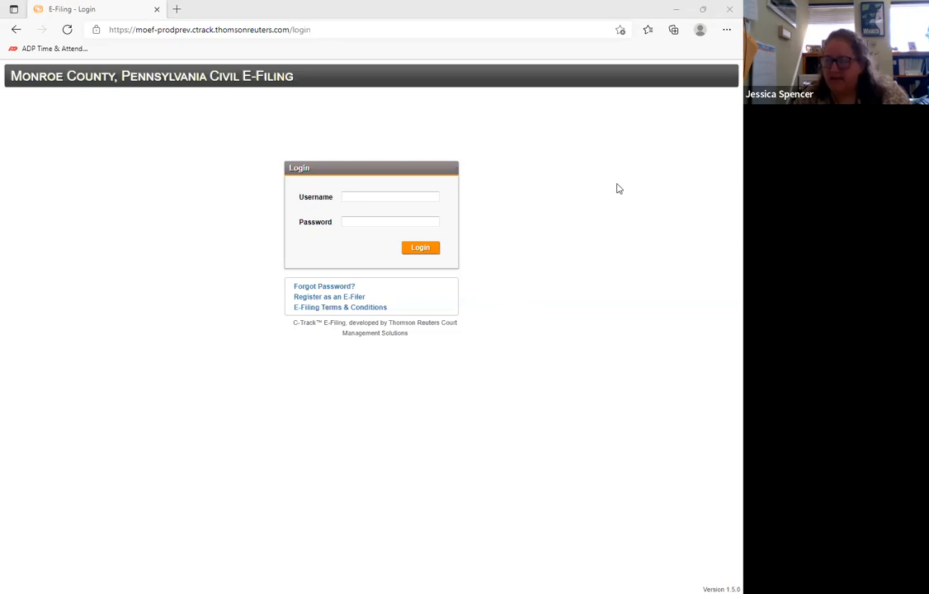
- Open the e-filer registration form and review its notices about first-time Monroe County filers and registering only one time
{"action": "left_click", "coordinate": [358, 298]}
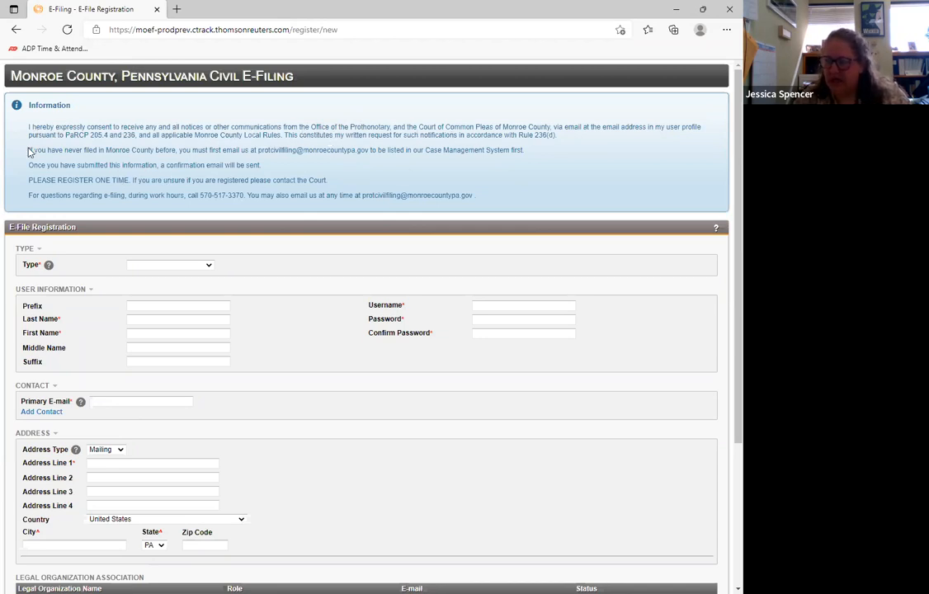
{"action": "left_click_drag", "start_coordinate": [28, 150], "coordinate": [177, 151]}
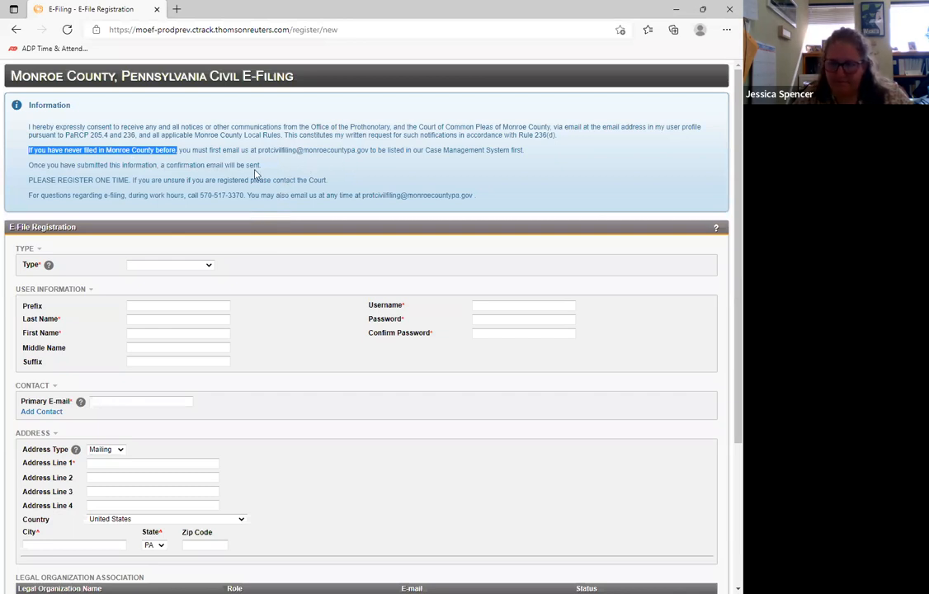
{"action": "left_click_drag", "start_coordinate": [28, 180], "coordinate": [131, 181]}
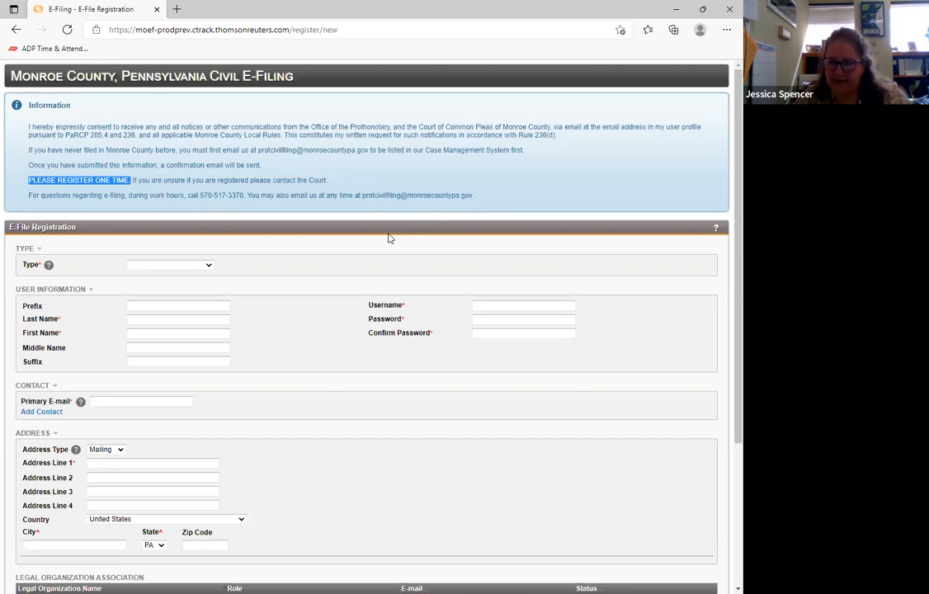
{"action": "left_click", "coordinate": [339, 251]}
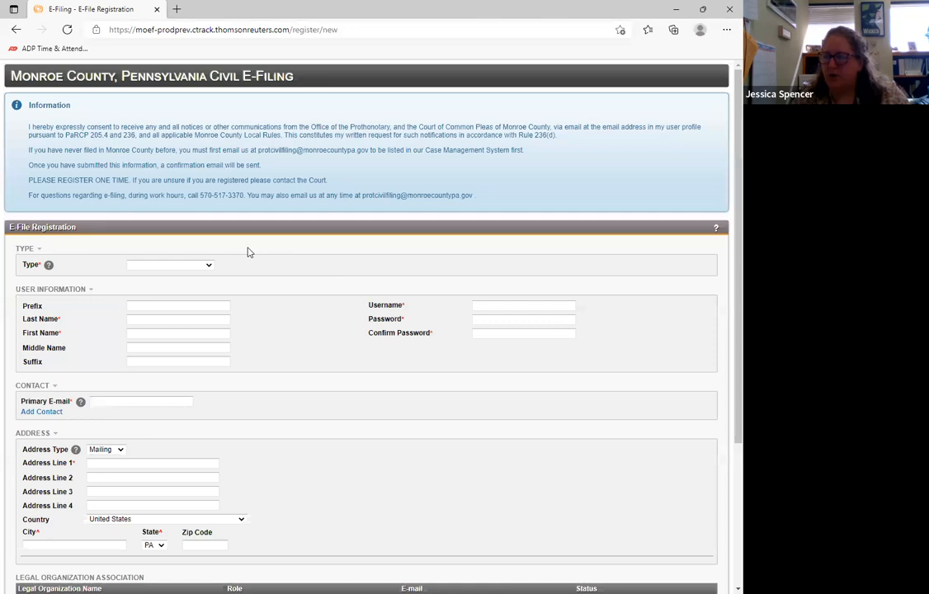
- Set the registration type to Registered Representer to compare its fields, and switch the type to E-File User
{"action": "left_click", "coordinate": [209, 267]}
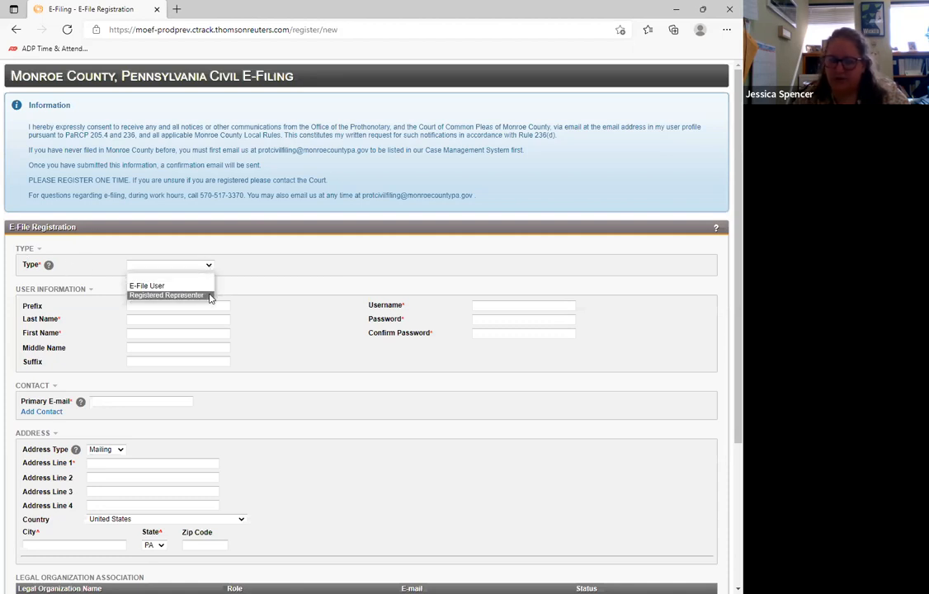
{"action": "left_click", "coordinate": [210, 295]}
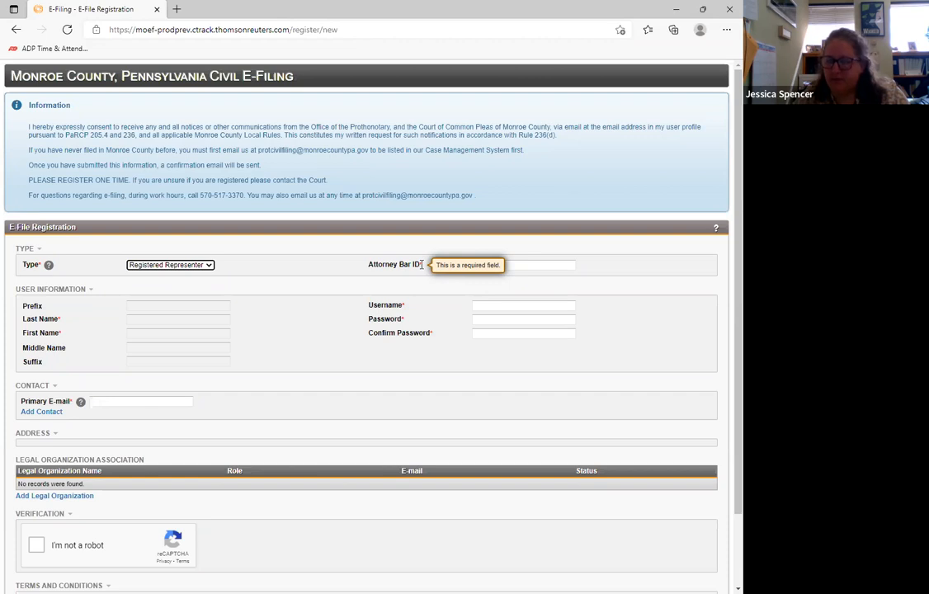
{"action": "left_click", "coordinate": [197, 268]}
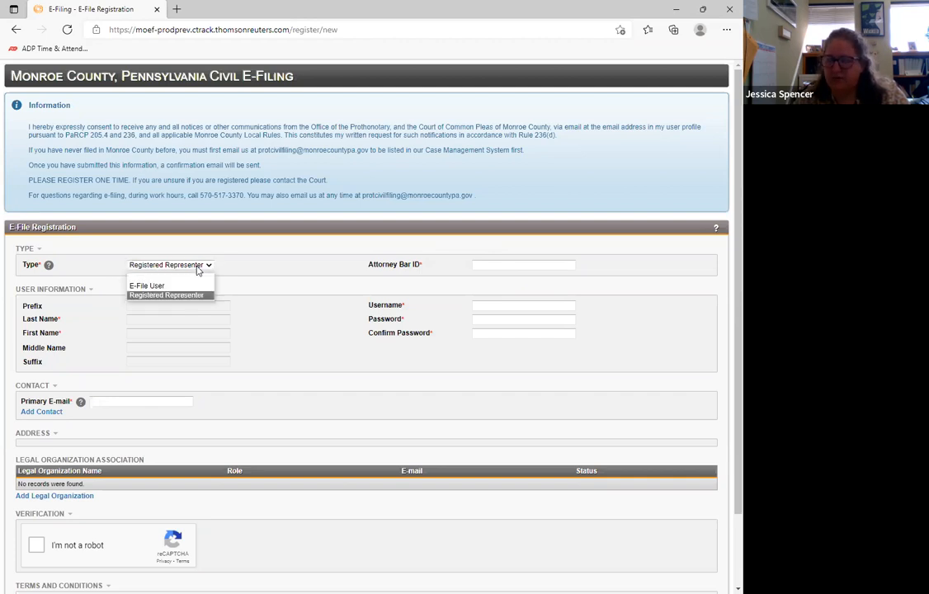
{"action": "left_click", "coordinate": [181, 287]}
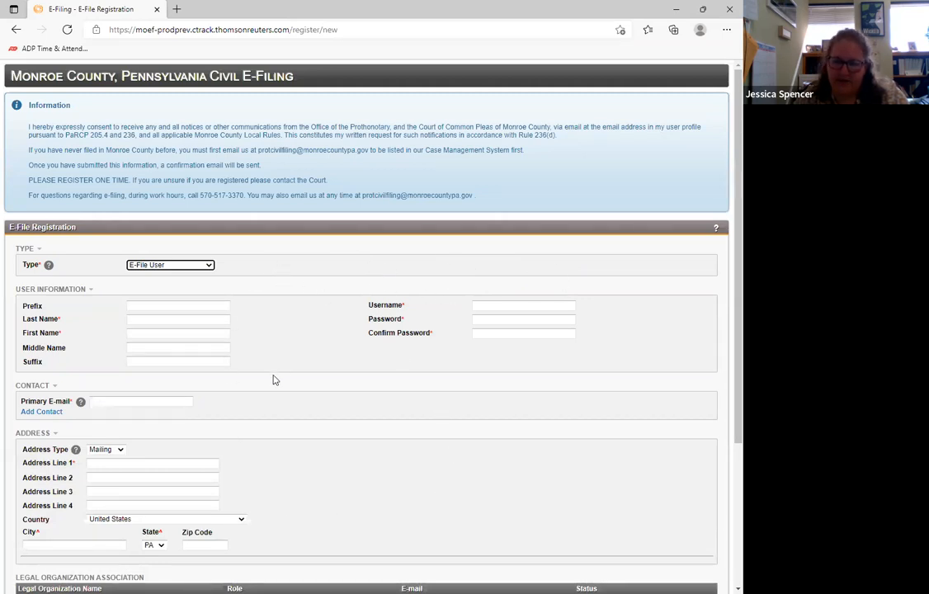
- Examine the E-File User registration form from the user information through the legal organization, verification and terms sections
{"action": "scroll", "coordinate": [287, 404], "scroll_direction": "down", "scroll_amount": 2}
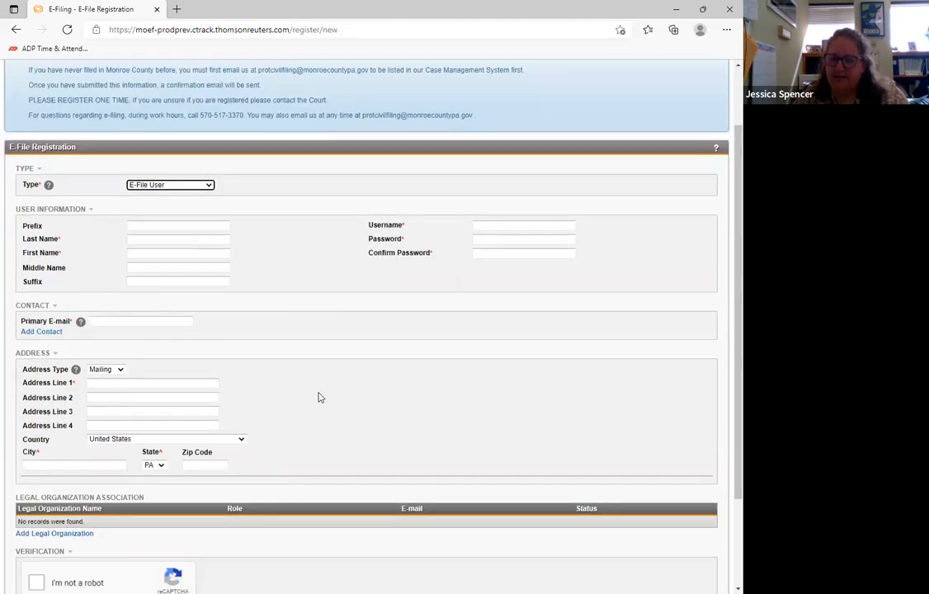
{"action": "scroll", "coordinate": [318, 396], "scroll_direction": "down", "scroll_amount": 2}
{"action": "scroll", "coordinate": [329, 397], "scroll_direction": "up", "scroll_amount": 4}
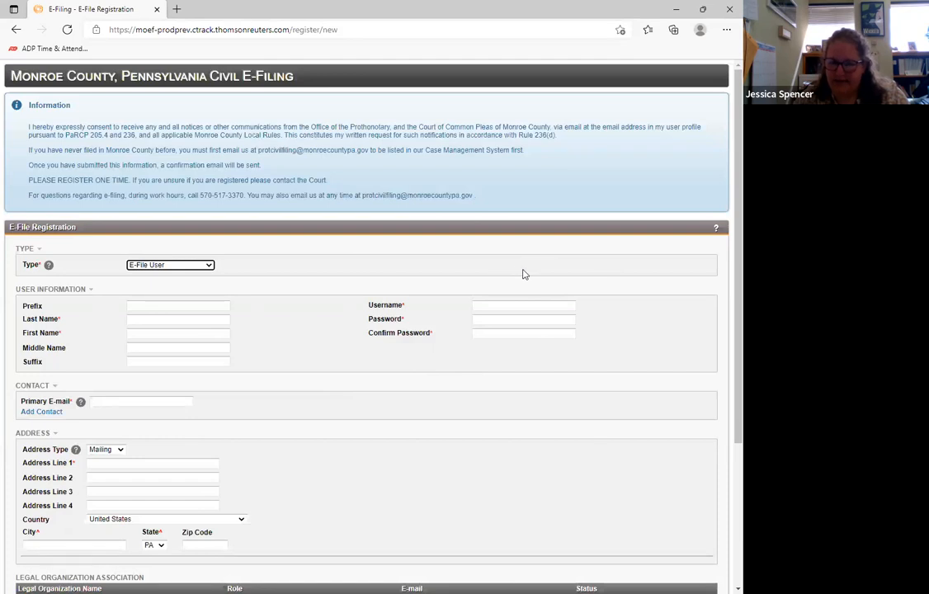
{"action": "scroll", "coordinate": [311, 326], "scroll_direction": "down", "scroll_amount": 2}
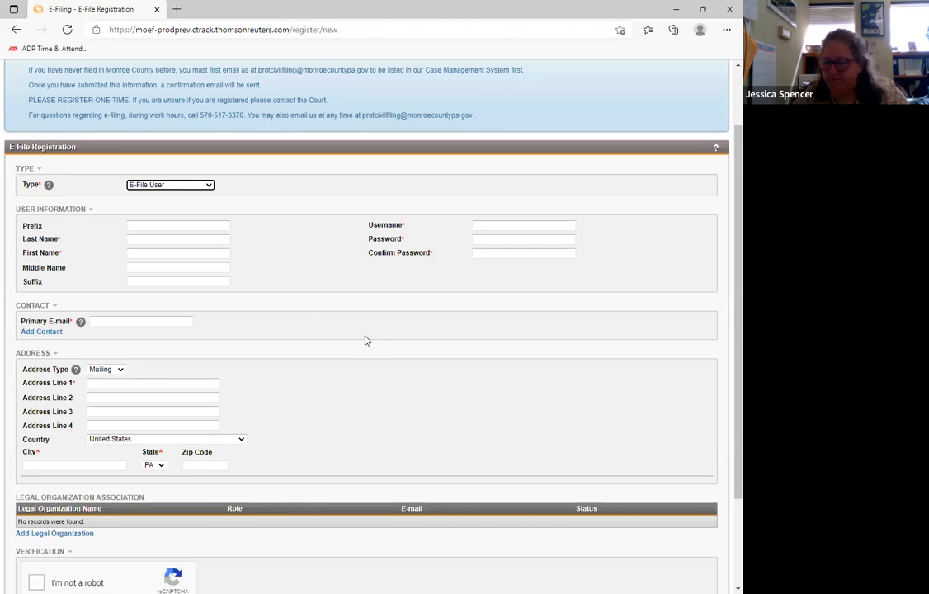
{"action": "scroll", "coordinate": [381, 340], "scroll_direction": "down", "scroll_amount": 1}
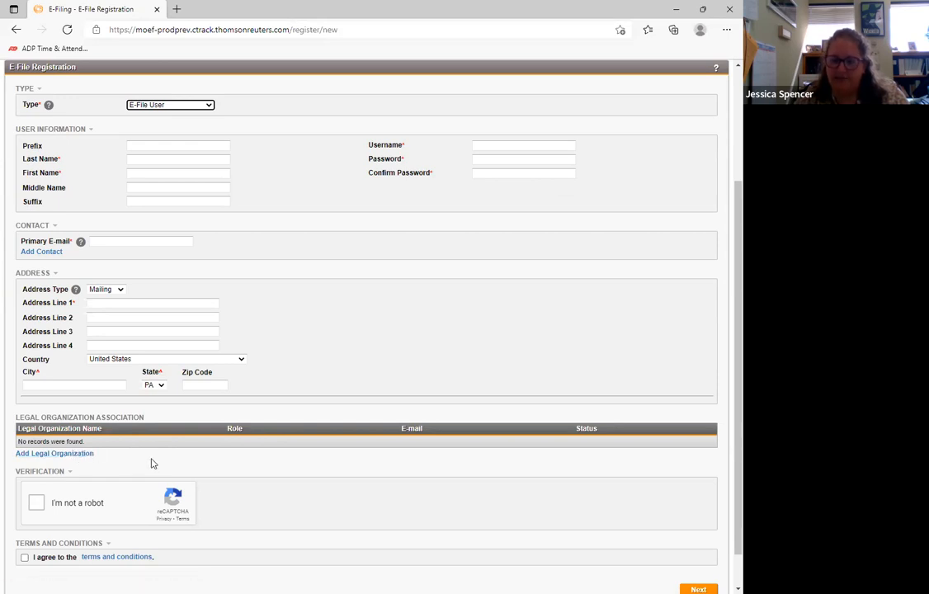
{"action": "scroll", "coordinate": [232, 464], "scroll_direction": "down", "scroll_amount": 1}
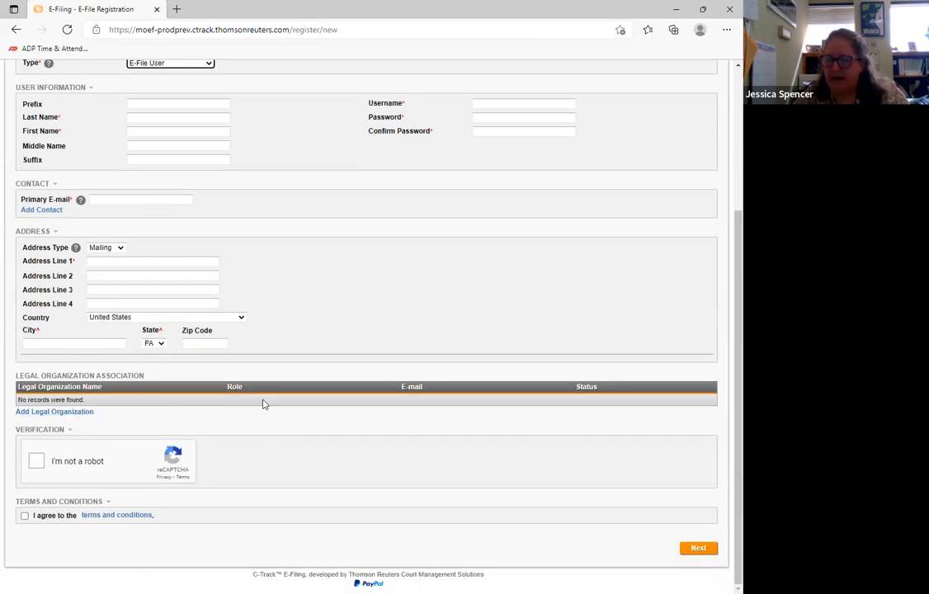
- Review the username and password fields and the contact, address and legal organization requirements of the registration form
{"action": "scroll", "coordinate": [415, 353], "scroll_direction": "up", "scroll_amount": 3}
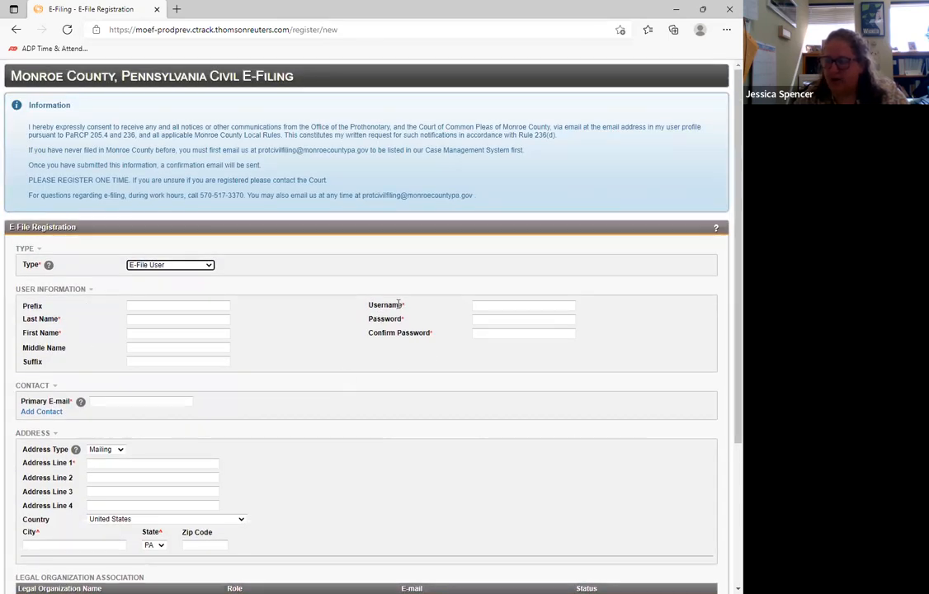
{"action": "left_click_drag", "start_coordinate": [363, 304], "coordinate": [428, 309]}
{"action": "left_click", "coordinate": [429, 310]}
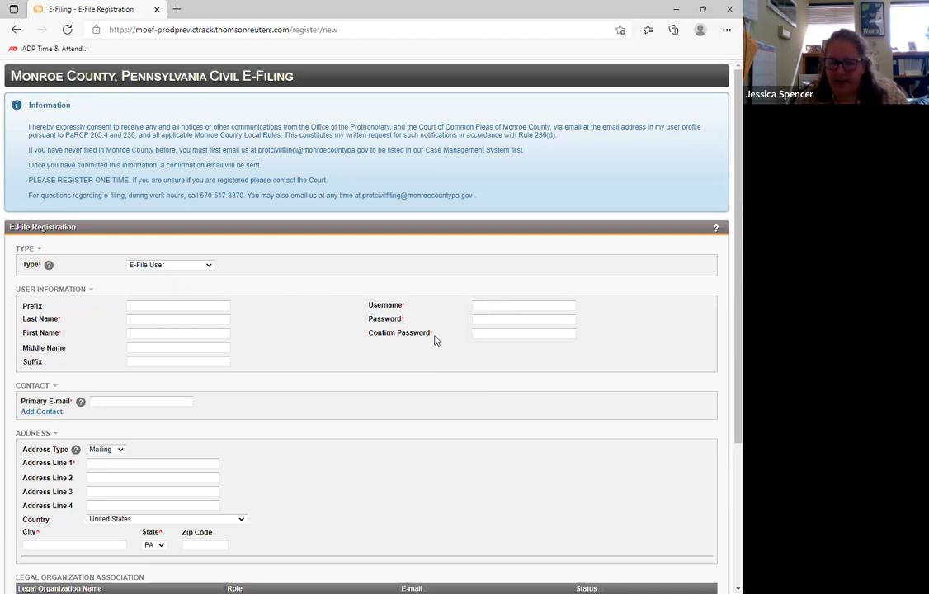
{"action": "scroll", "coordinate": [445, 377], "scroll_direction": "down", "scroll_amount": 1}
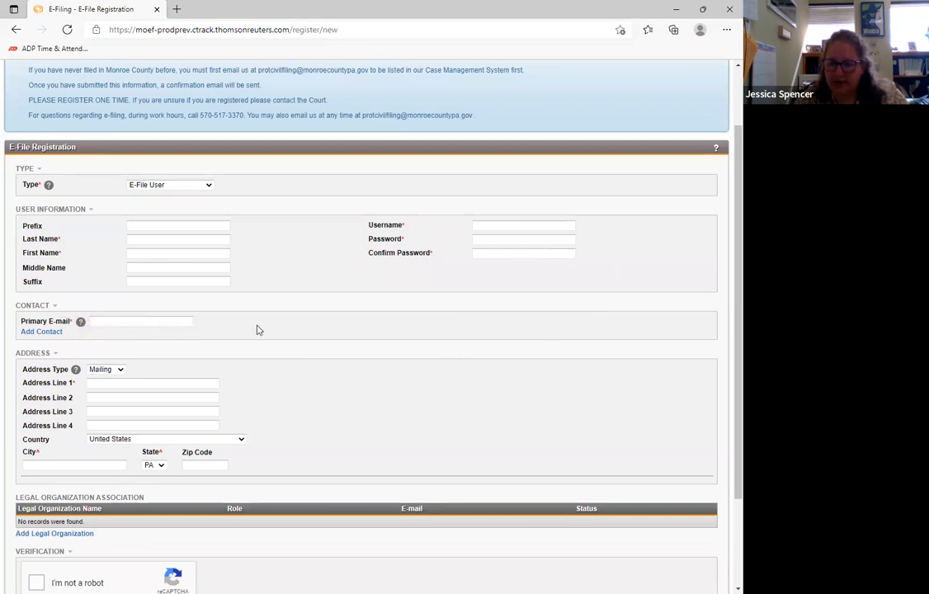
{"action": "scroll", "coordinate": [290, 319], "scroll_direction": "down", "scroll_amount": 2}
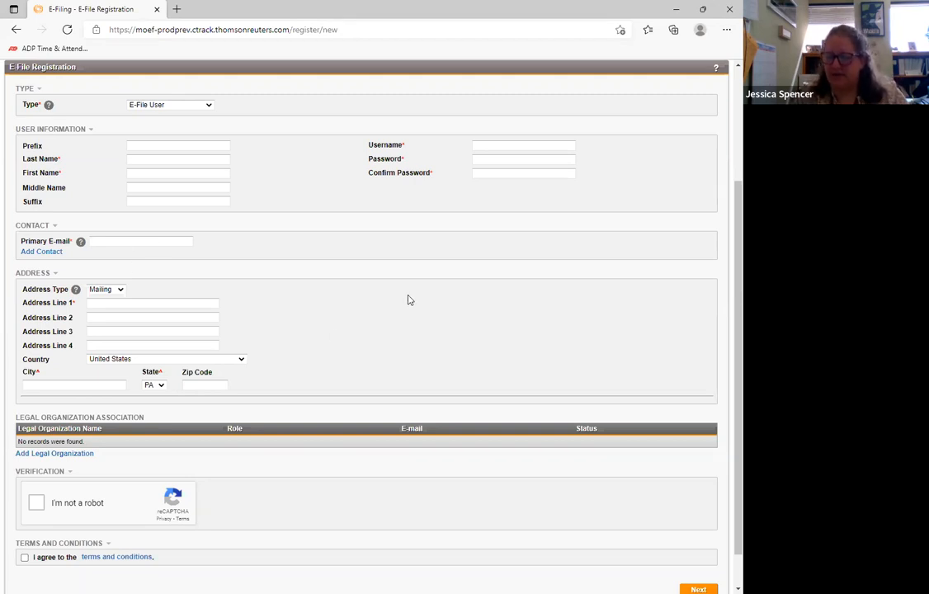
{"action": "scroll", "coordinate": [408, 301], "scroll_direction": "down", "scroll_amount": 1}
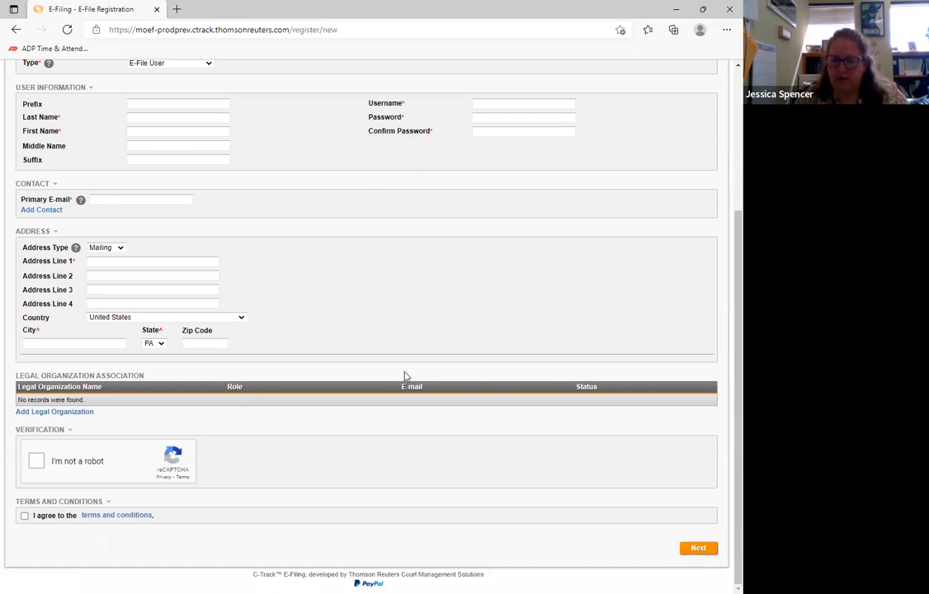
{"action": "scroll", "coordinate": [399, 363], "scroll_direction": "up", "scroll_amount": 3}
{"action": "scroll", "coordinate": [401, 362], "scroll_direction": "down", "scroll_amount": 1}
{"action": "scroll", "coordinate": [402, 363], "scroll_direction": "down", "scroll_amount": 3}
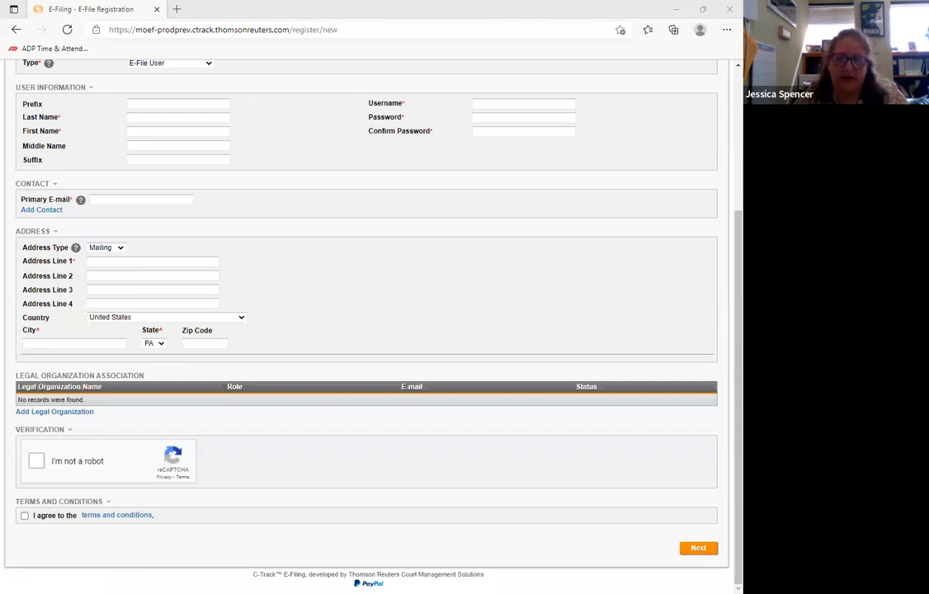
- Switch to Outlook to view the E-File User Registration Approval e-mail with its confirmation link, and return to the registration form
{"action": "key", "text": "alt+Tab"}
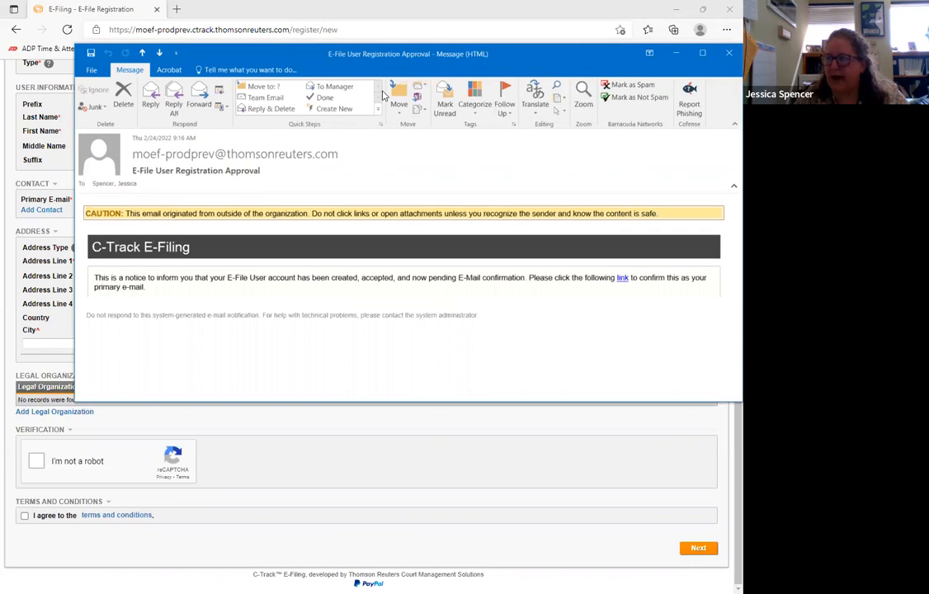
{"action": "left_click_drag", "start_coordinate": [340, 51], "coordinate": [327, 234]}
{"action": "left_click", "coordinate": [343, 190]}
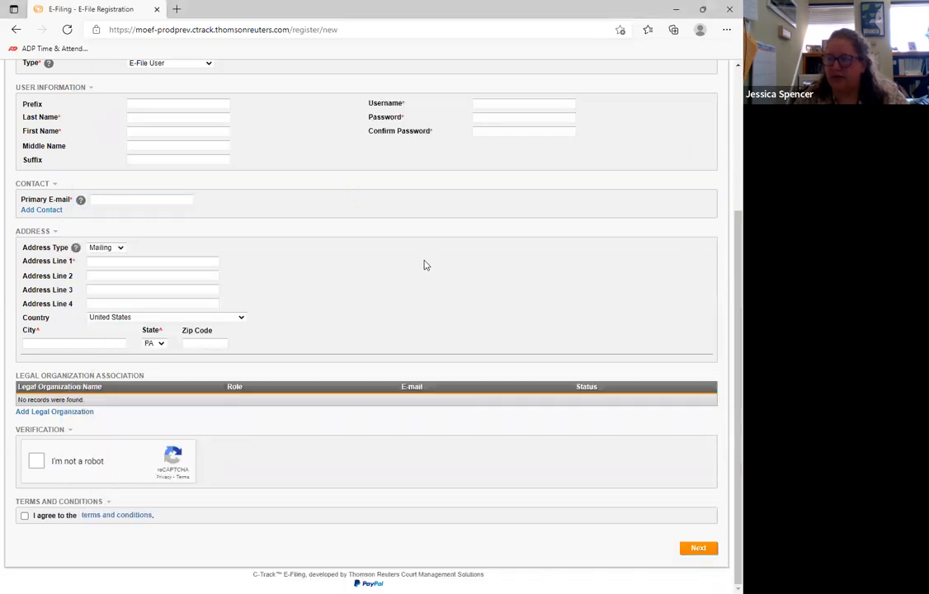
- Read the E-Filing Terms & Conditions, including item 8 on PayPal use and the user fee, and close them
{"action": "scroll", "coordinate": [437, 288], "scroll_direction": "up", "scroll_amount": 3}
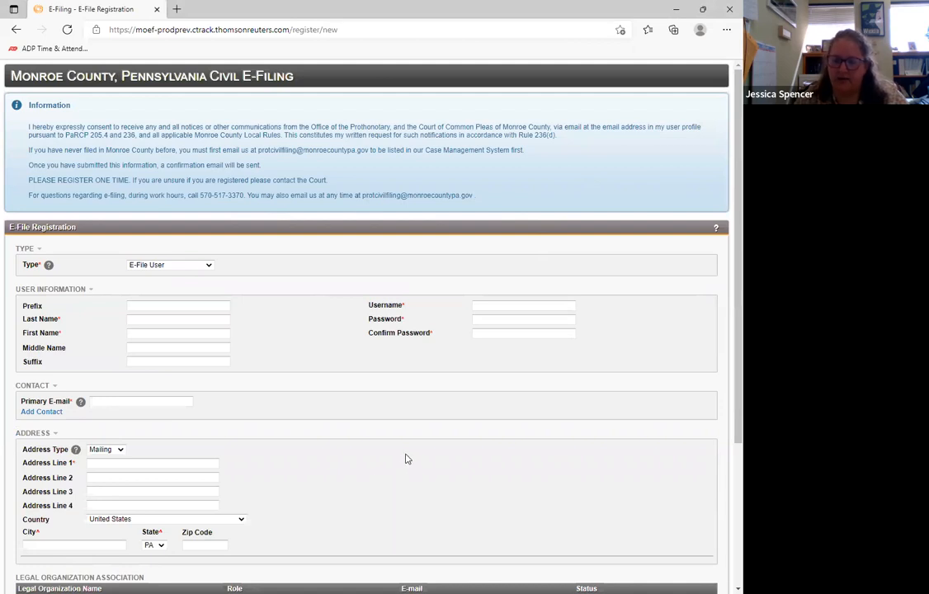
{"action": "scroll", "coordinate": [446, 366], "scroll_direction": "down", "scroll_amount": 3}
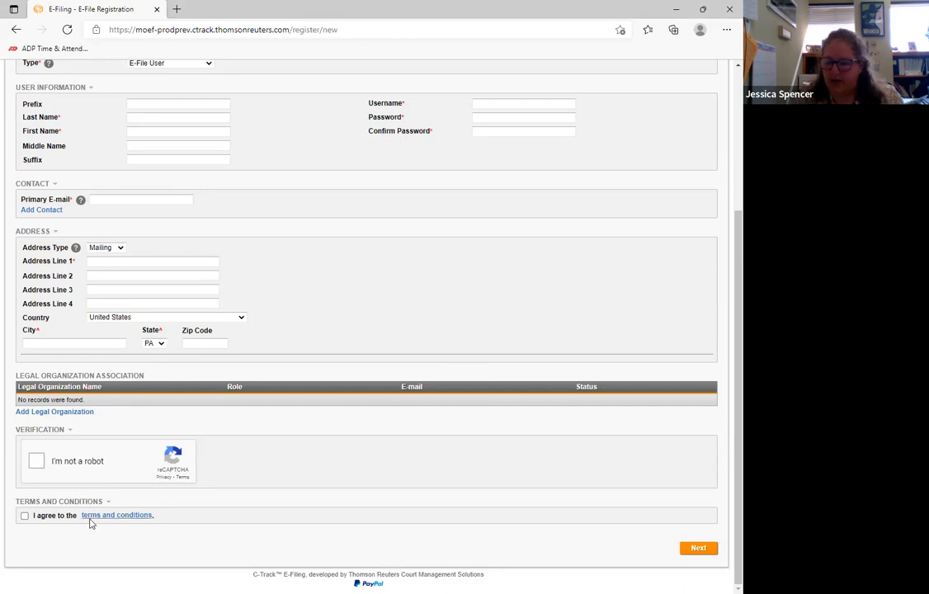
{"action": "left_click", "coordinate": [115, 514]}
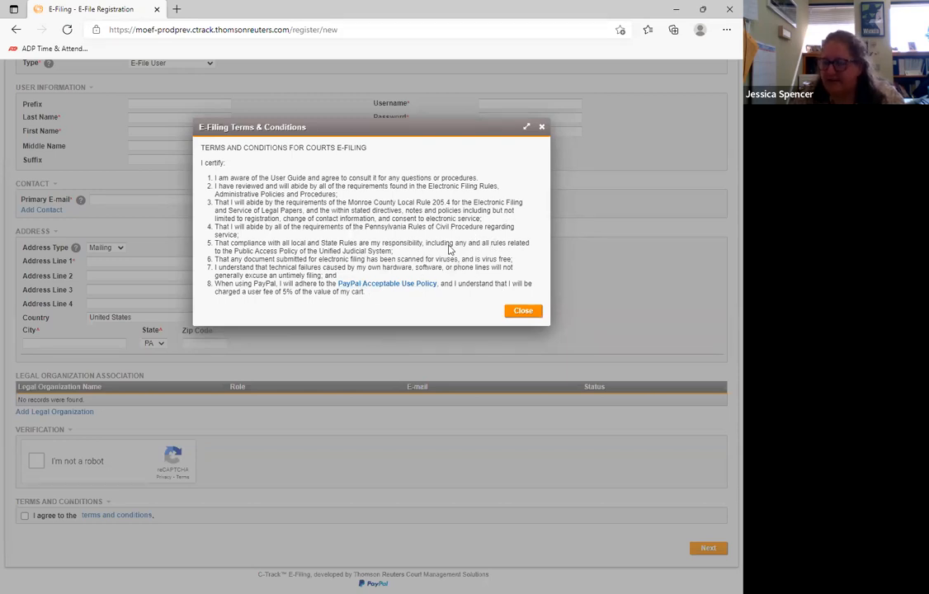
{"action": "left_click_drag", "start_coordinate": [215, 285], "coordinate": [377, 305]}
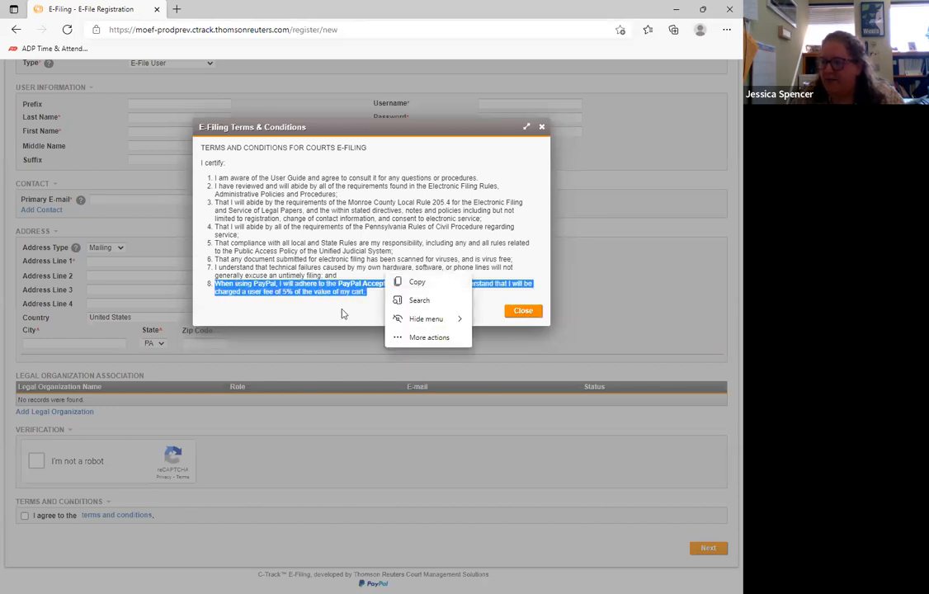
{"action": "left_click", "coordinate": [340, 313]}
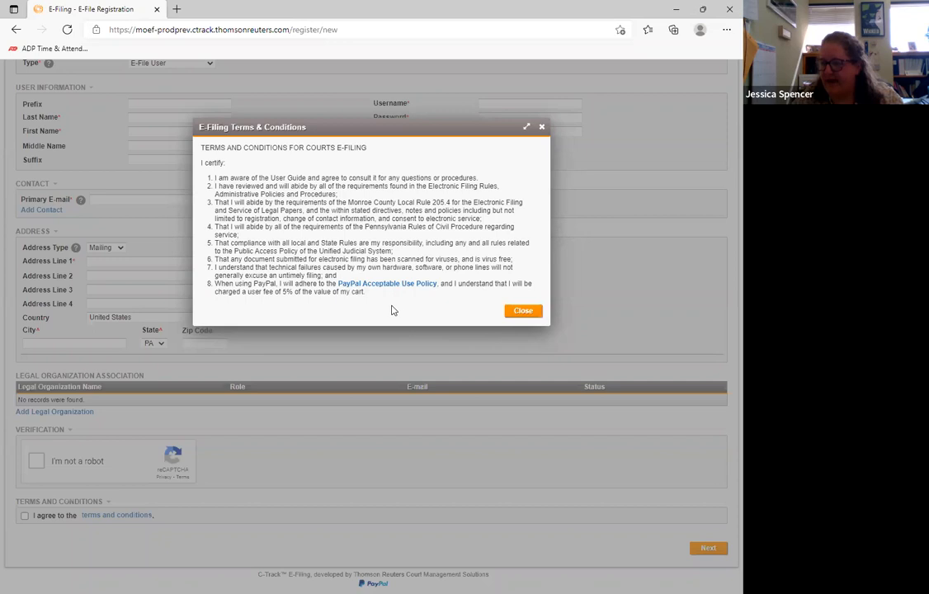
{"action": "left_click", "coordinate": [522, 311]}
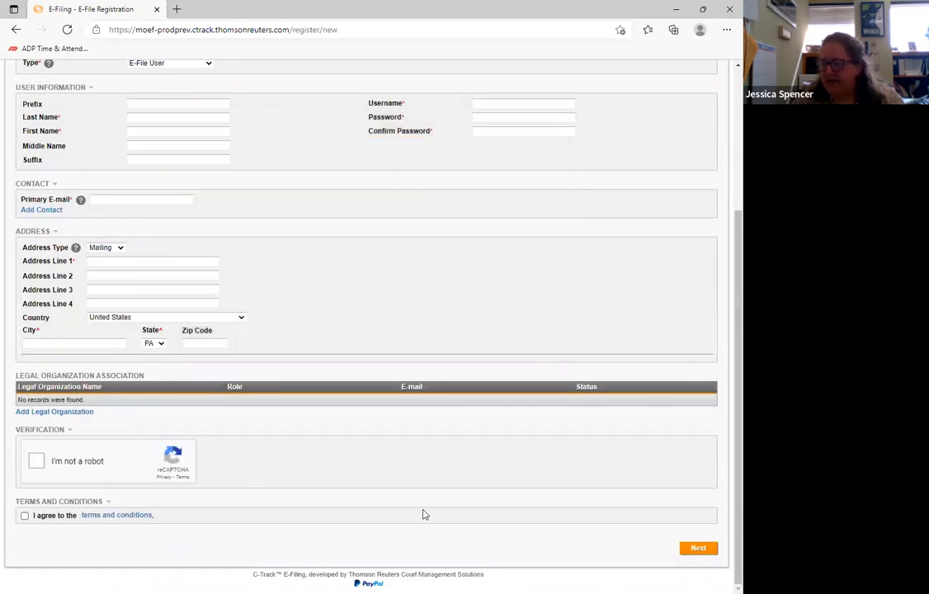
- Return to the login page and log in with the account's username and password
{"action": "scroll", "coordinate": [424, 512], "scroll_direction": "up", "scroll_amount": 3}
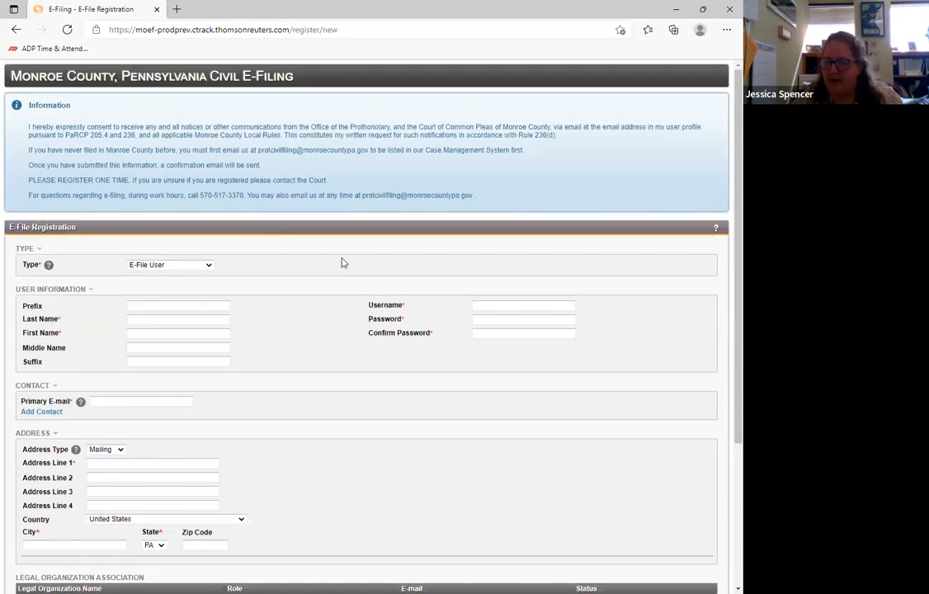
{"action": "left_click", "coordinate": [15, 29]}
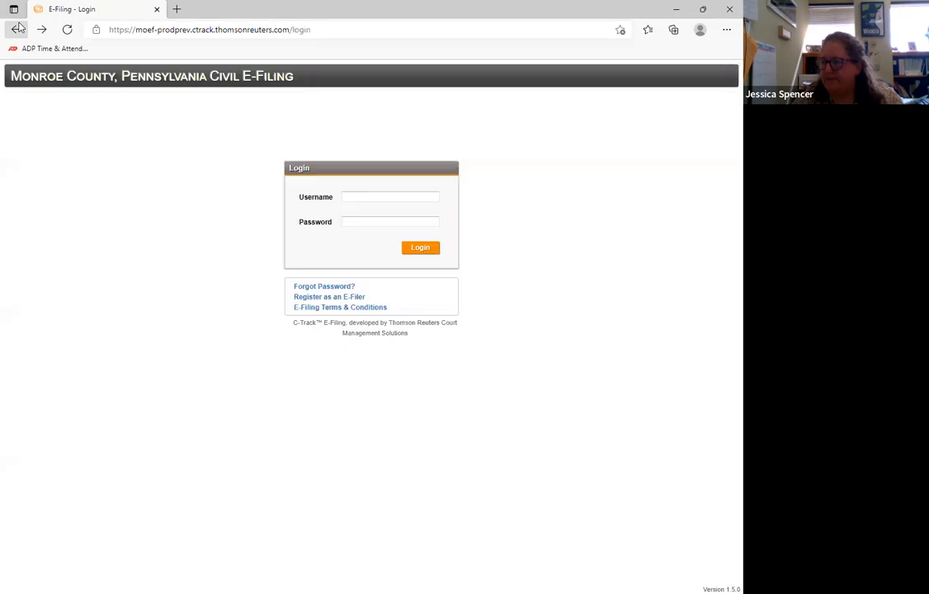
{"action": "left_click", "coordinate": [379, 195]}
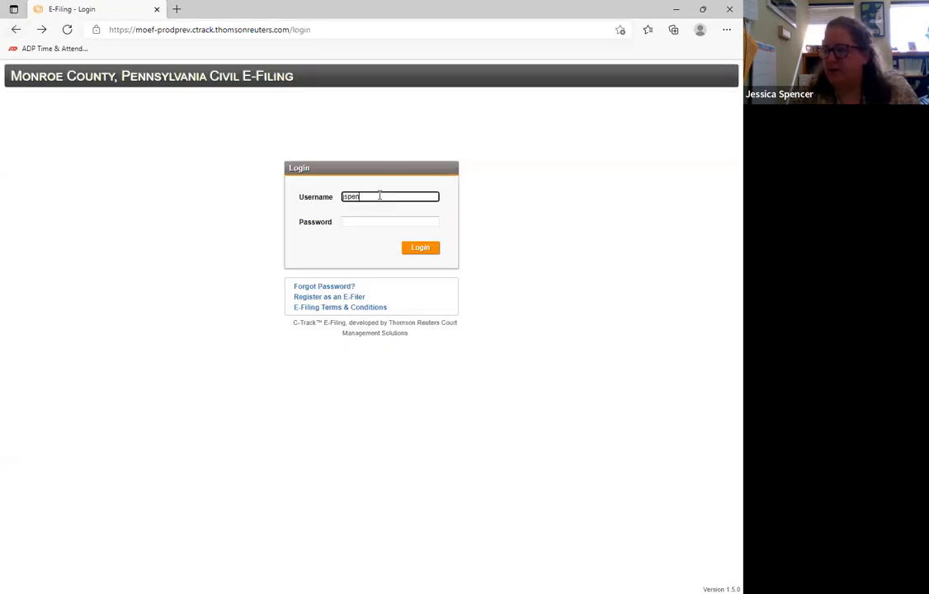
{"action": "key", "text": "Tab"}
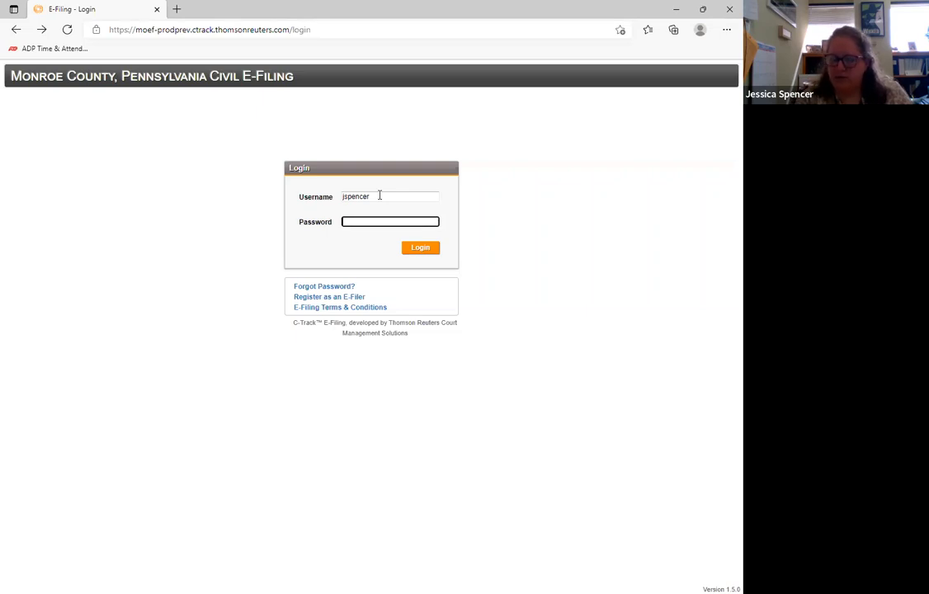
{"action": "type", "text": "•"}
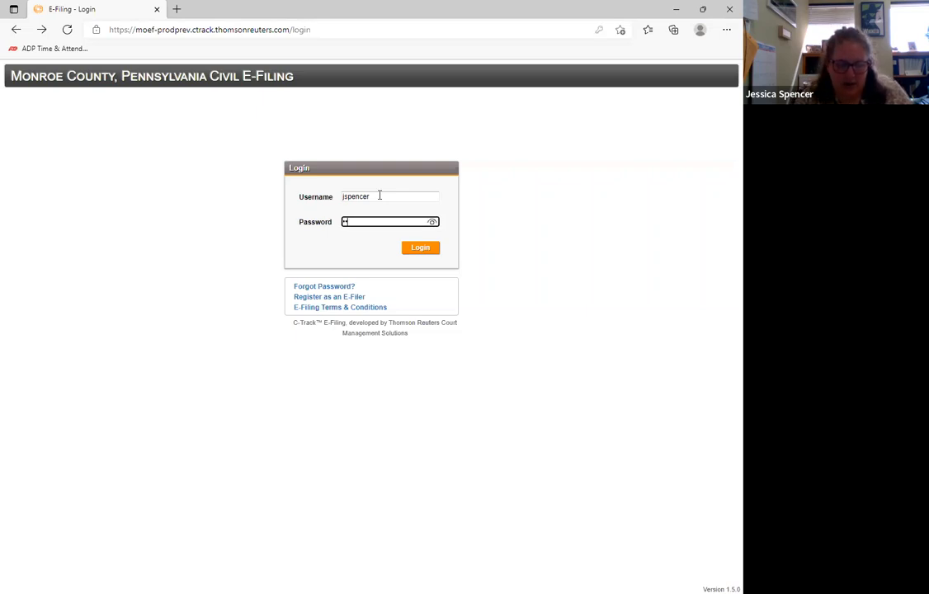
{"action": "key", "text": "Return"}
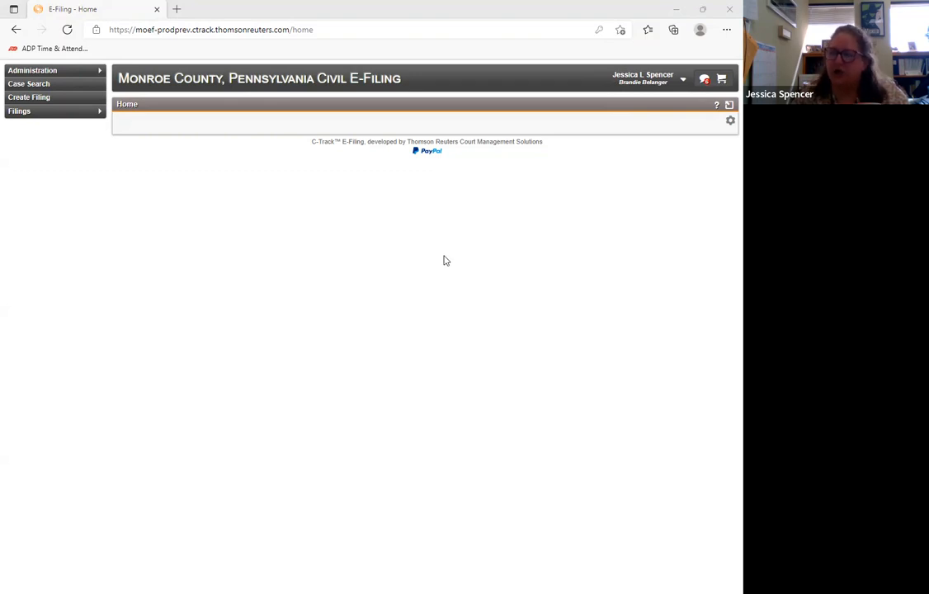
- View the user account options available to the logged-in e-filer and dismiss them
{"action": "left_click", "coordinate": [683, 81]}
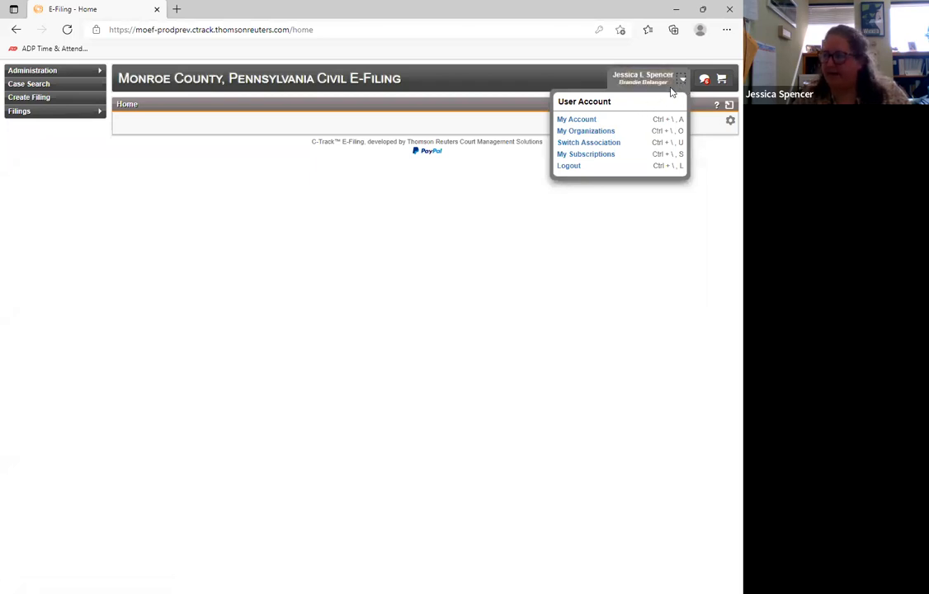
{"action": "left_click", "coordinate": [485, 306]}
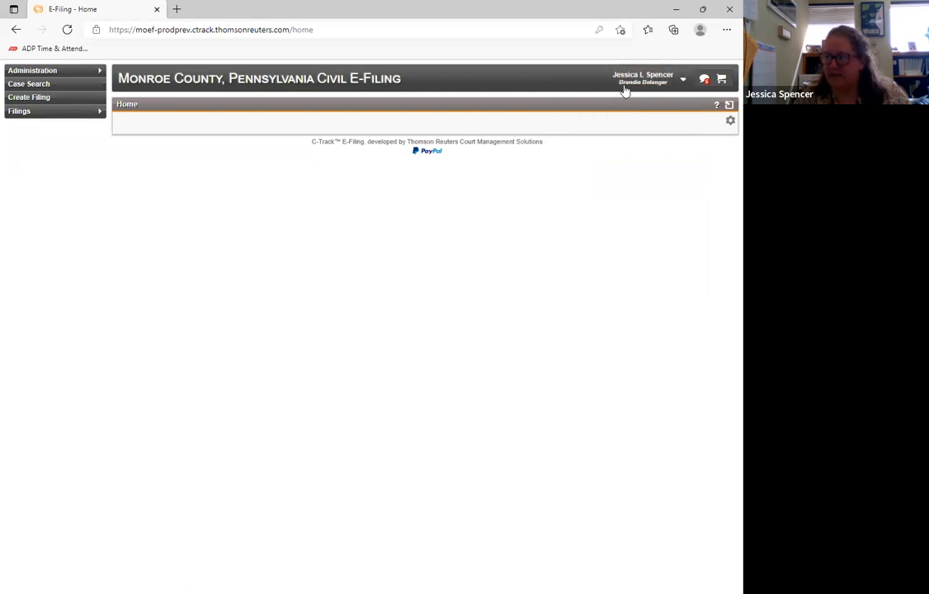
- View the legal organizations available for switching the account's association, including Personal Account, and close the selection without saving
{"action": "left_click", "coordinate": [679, 79]}
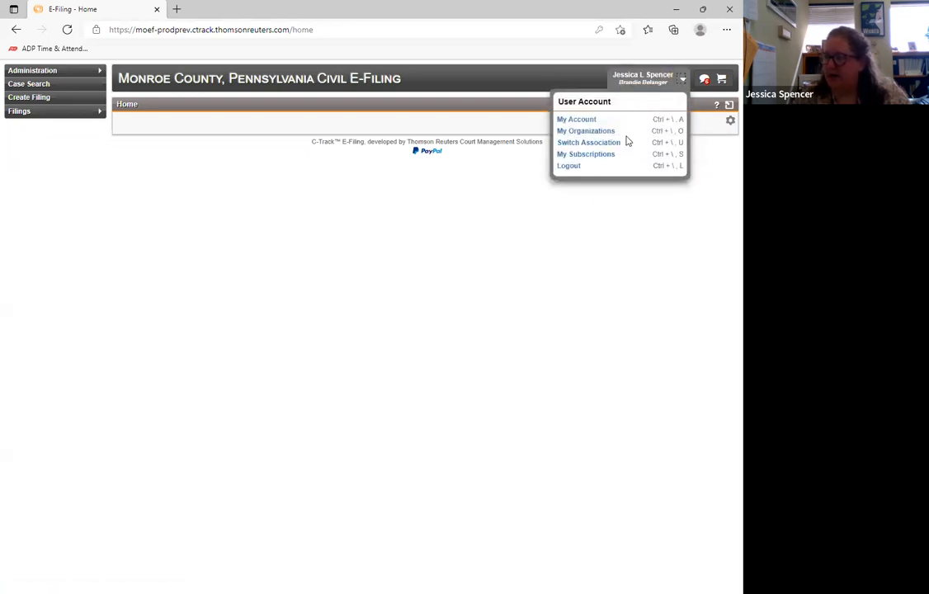
{"action": "left_click", "coordinate": [576, 145]}
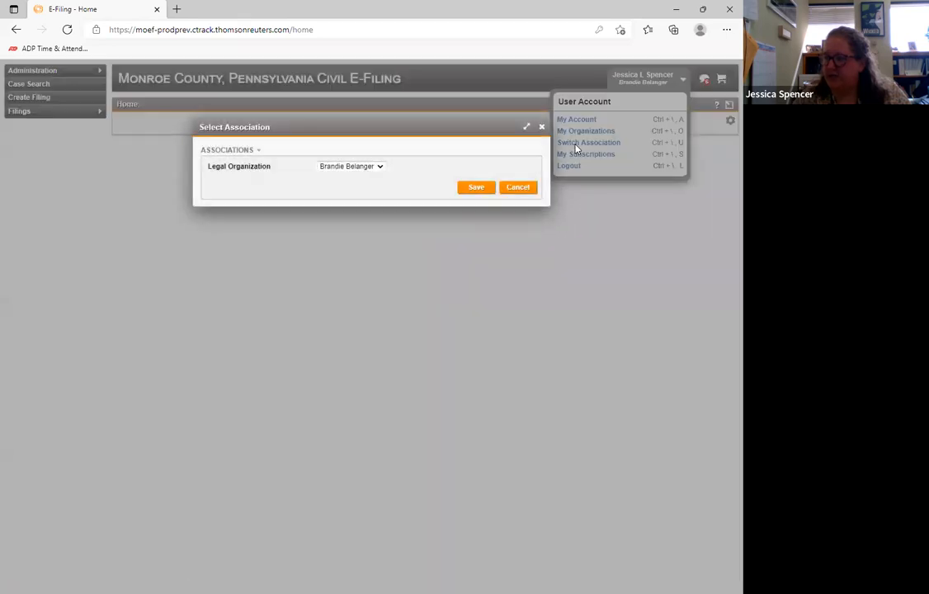
{"action": "left_click", "coordinate": [378, 168]}
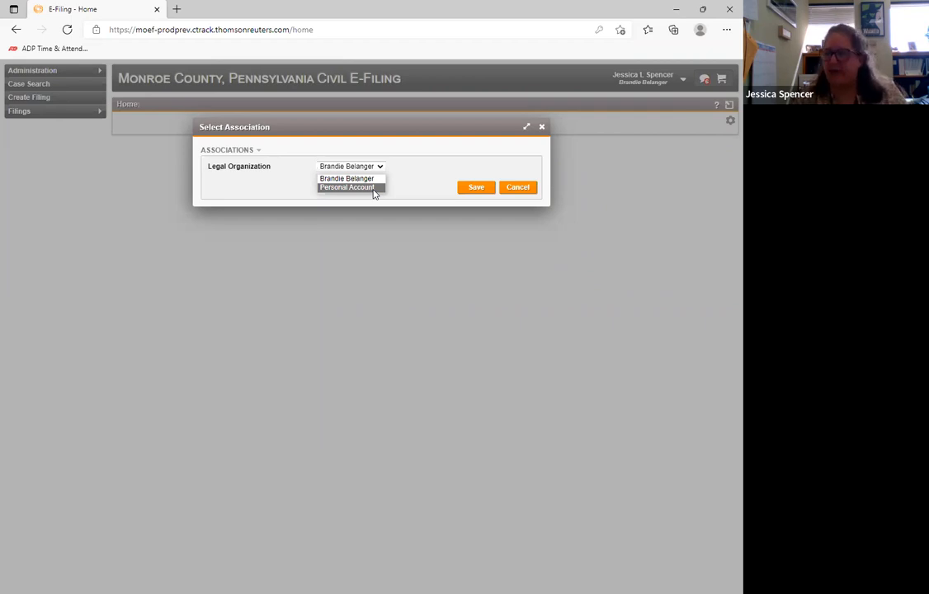
{"action": "left_click", "coordinate": [425, 89]}
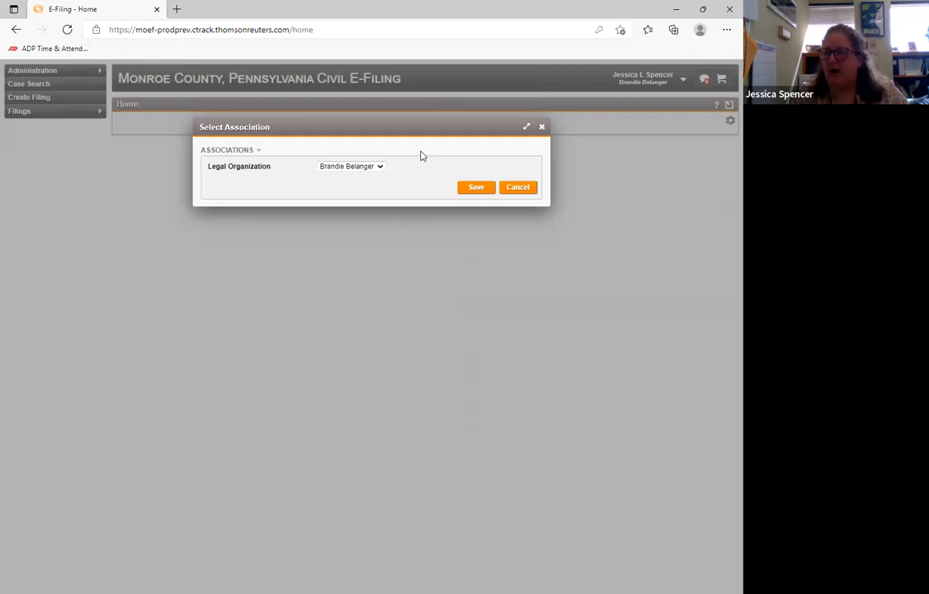
{"action": "left_click", "coordinate": [542, 128]}
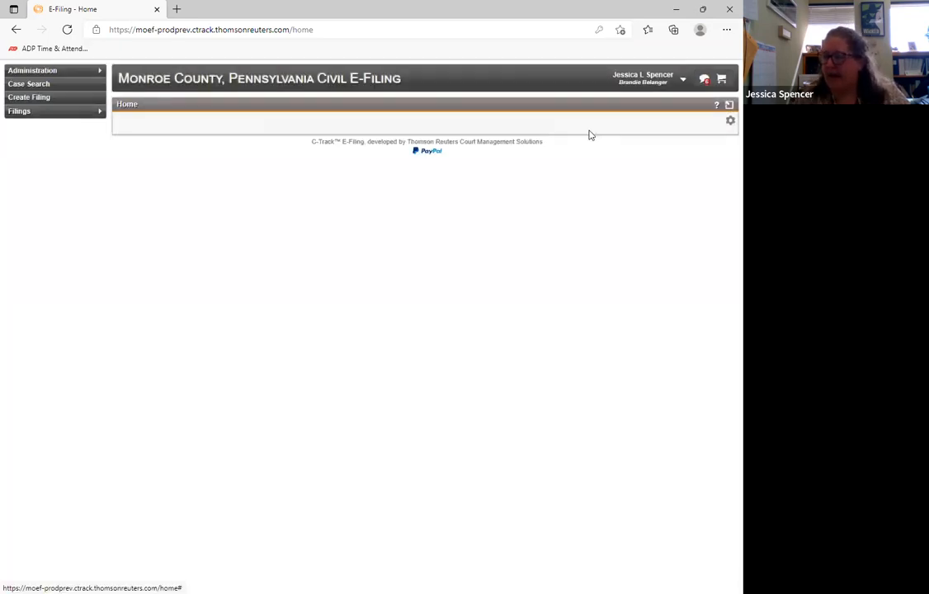
- In My Account, preview the fields for the Registered Representer user type and set the type back to E-File User
{"action": "left_click", "coordinate": [682, 82]}
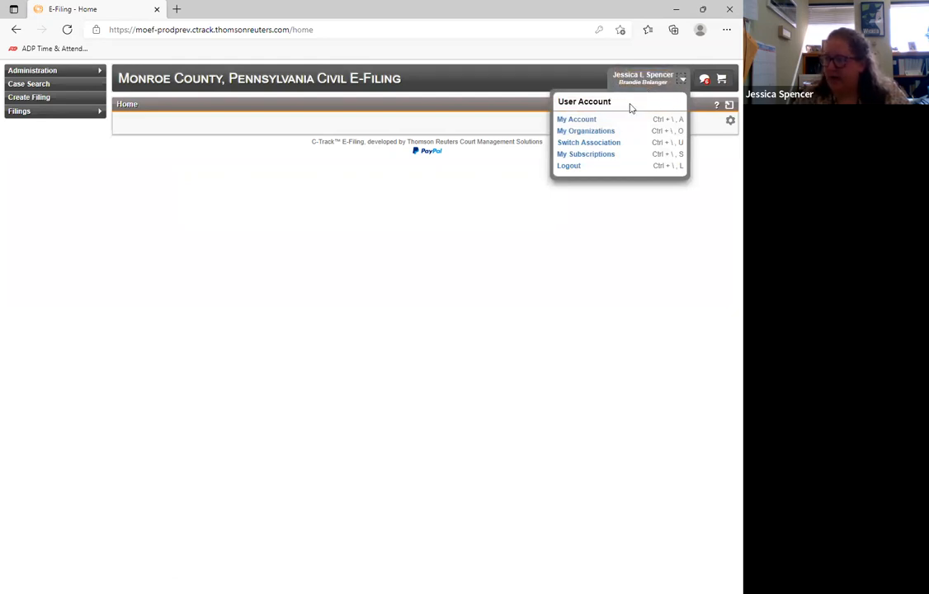
{"action": "left_click", "coordinate": [580, 121]}
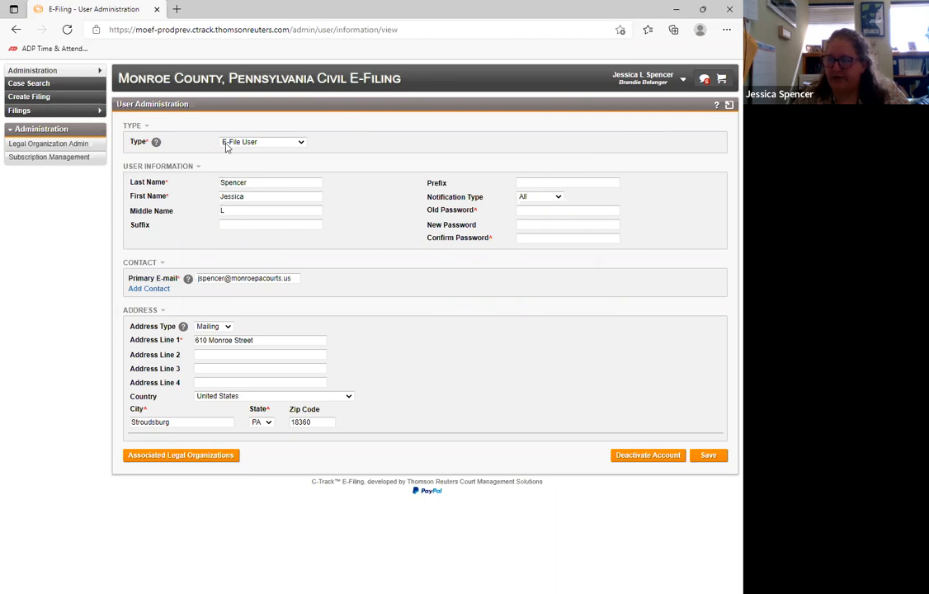
{"action": "left_click", "coordinate": [273, 143]}
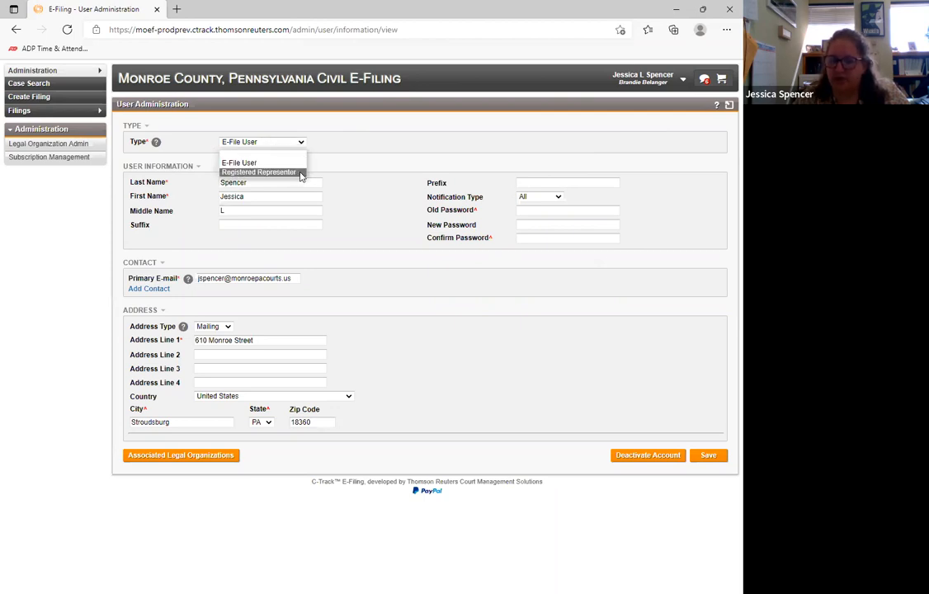
{"action": "left_click", "coordinate": [300, 172]}
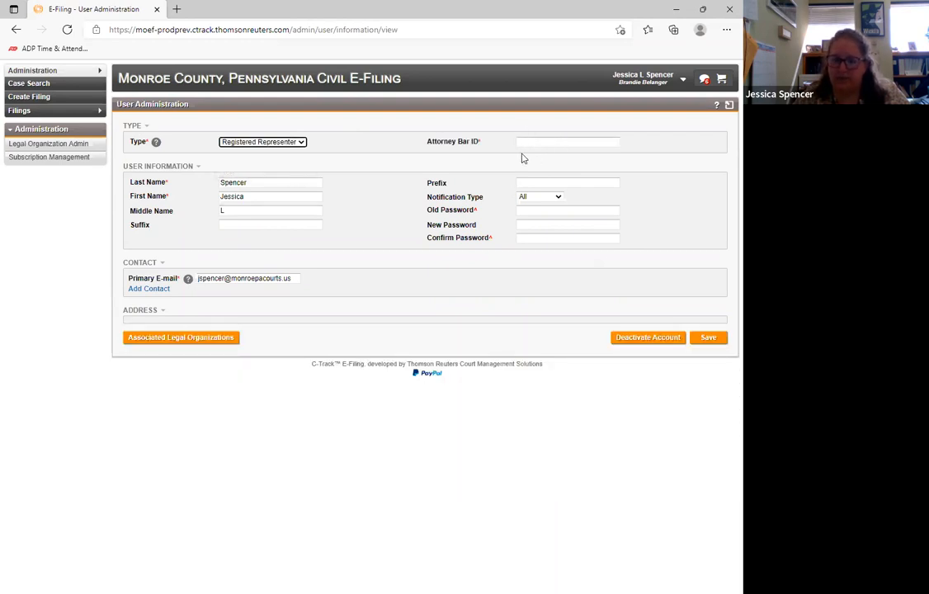
{"action": "left_click", "coordinate": [302, 141]}
{"action": "left_click", "coordinate": [256, 157]}
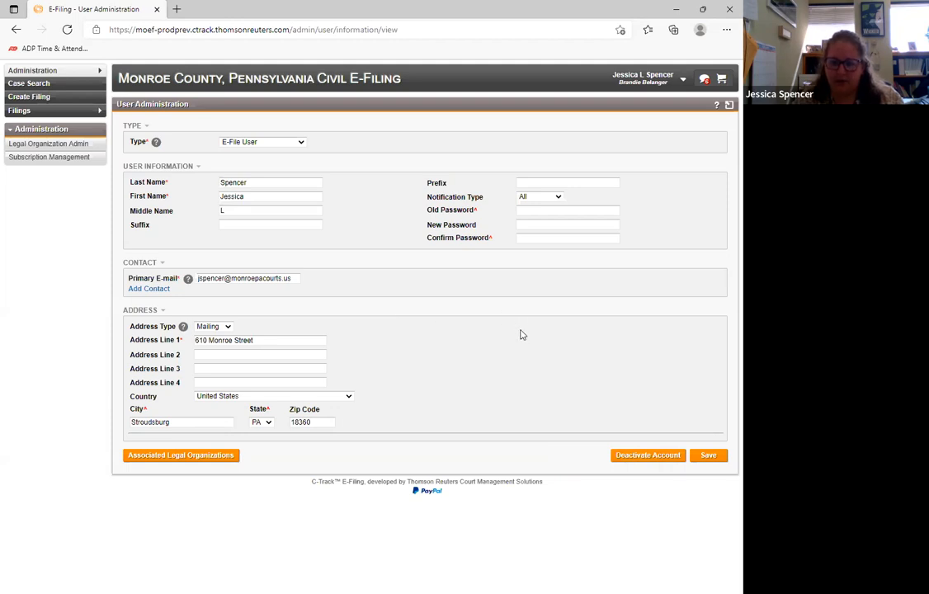
- View the account's case subscriptions page and its unread notifications
{"action": "left_click", "coordinate": [681, 80]}
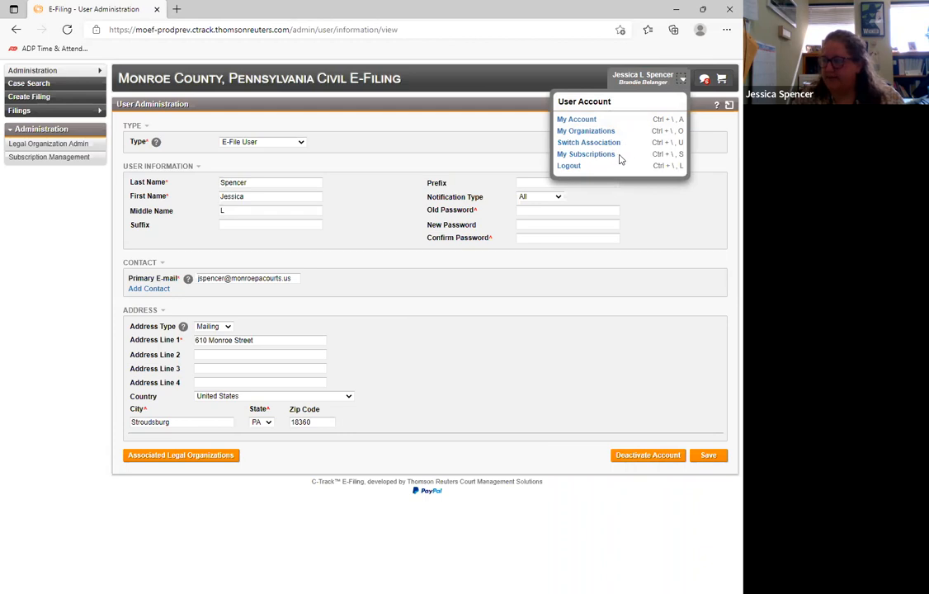
{"action": "left_click", "coordinate": [581, 156]}
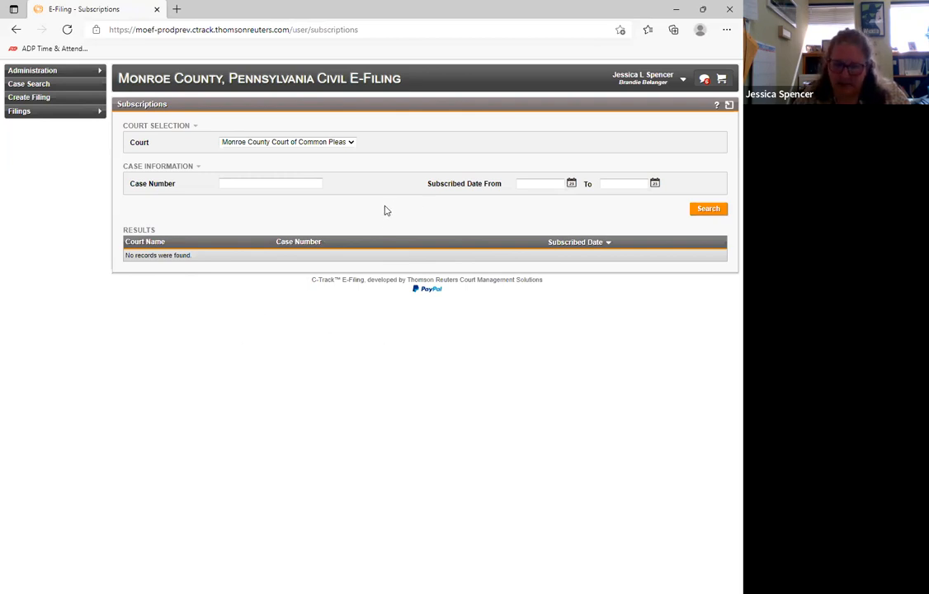
{"action": "left_click", "coordinate": [706, 80]}
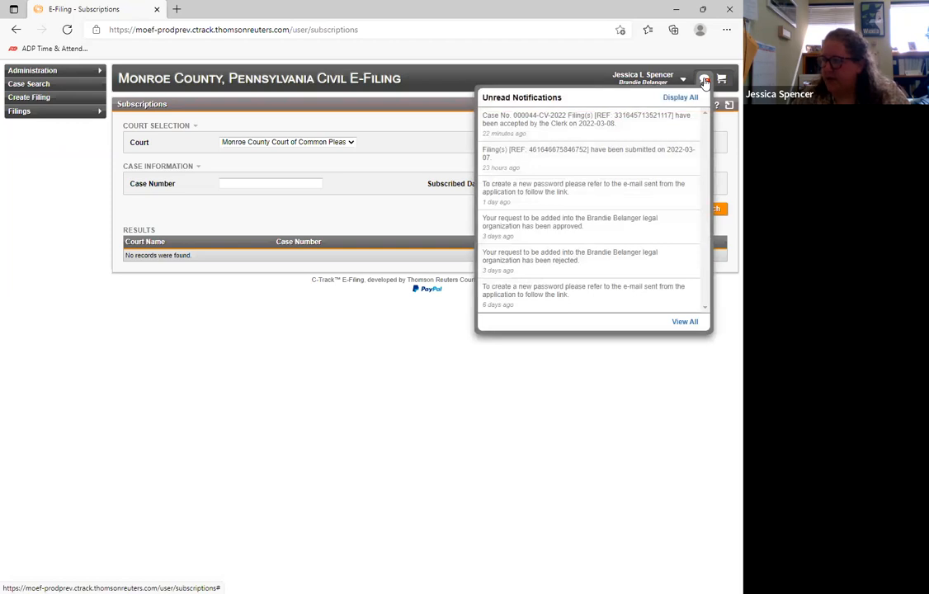
- Open the full User Notification Queue and review the Template and Status filter choices without selecting any
{"action": "left_click", "coordinate": [684, 322]}
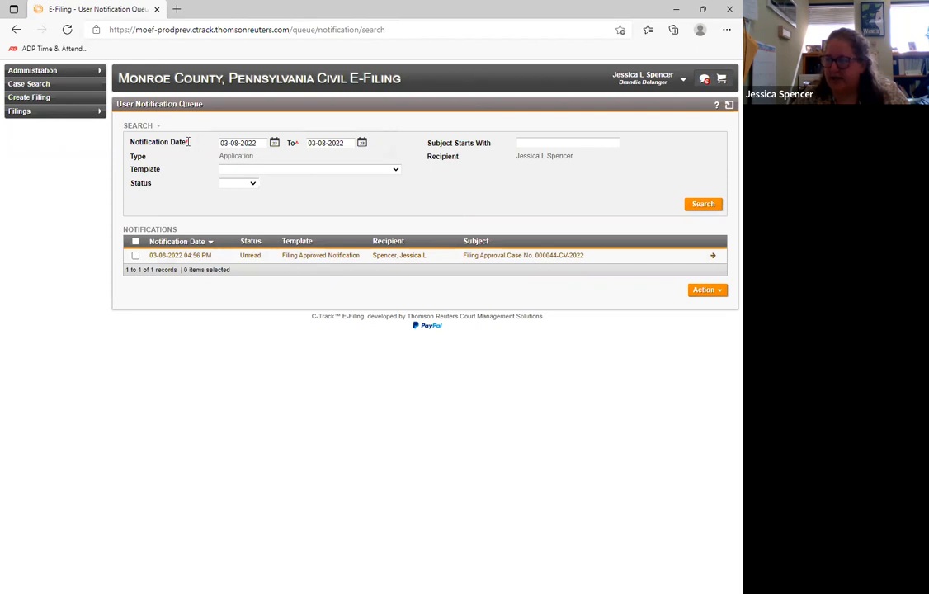
{"action": "mouse_move", "coordinate": [189, 142]}
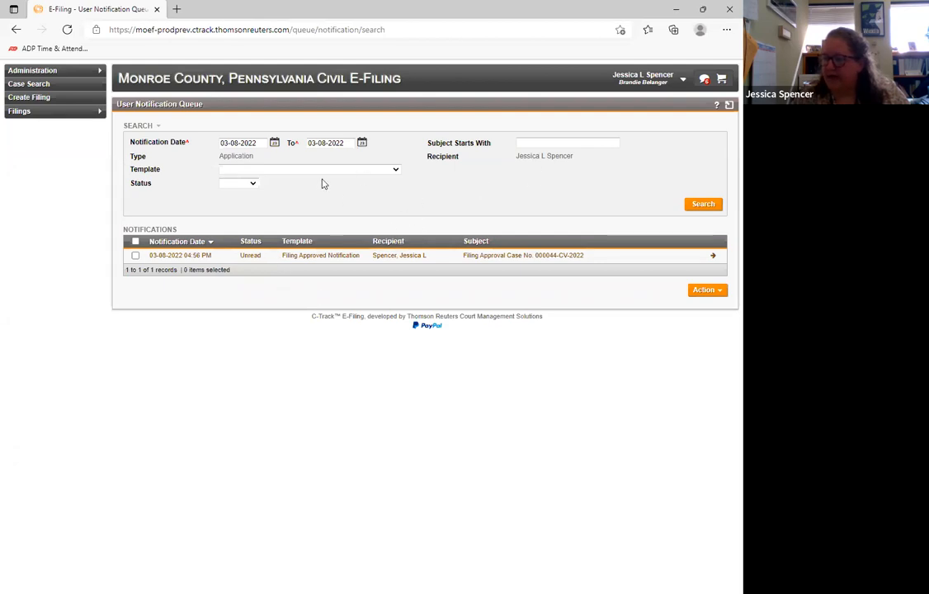
{"action": "left_click", "coordinate": [397, 170]}
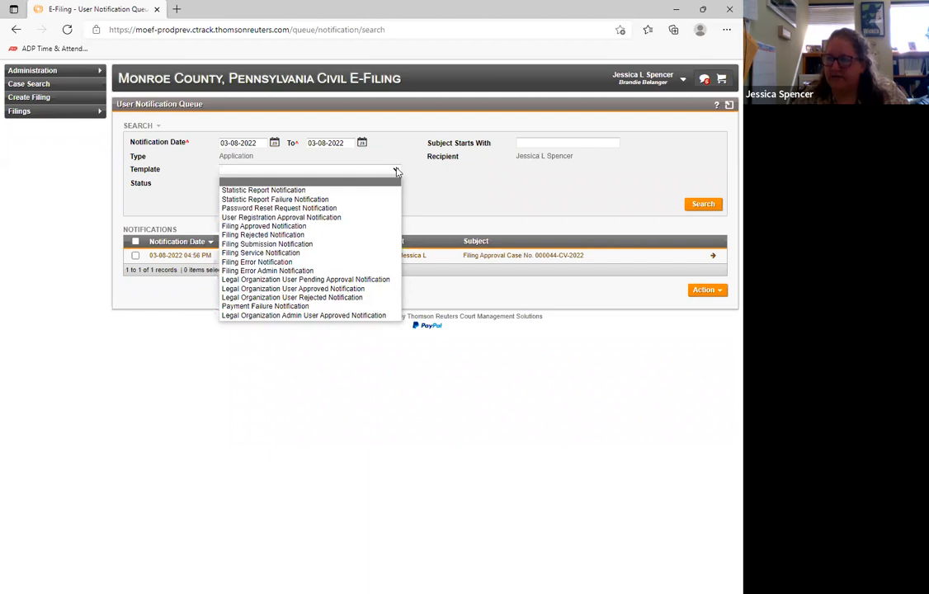
{"action": "left_click", "coordinate": [397, 170]}
{"action": "left_click", "coordinate": [253, 184]}
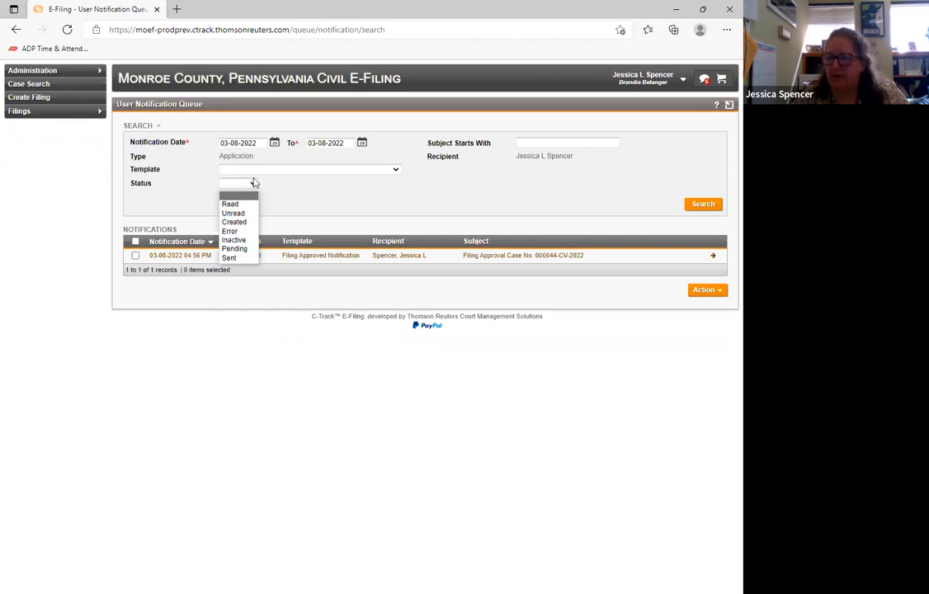
{"action": "left_click", "coordinate": [373, 190]}
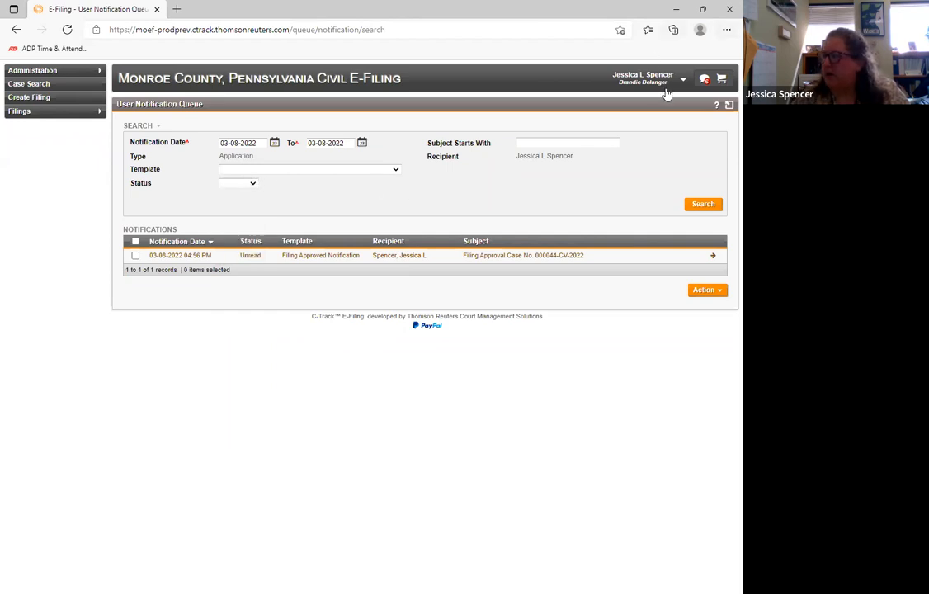
- Display all notifications instead of only unread ones, look through them, and open the filing cart
{"action": "left_click", "coordinate": [704, 80]}
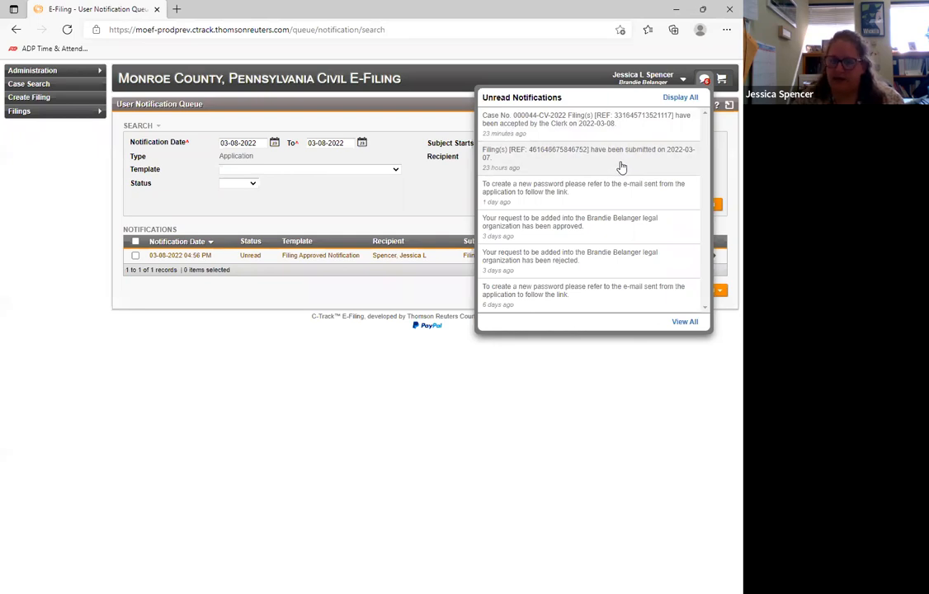
{"action": "left_click", "coordinate": [681, 98]}
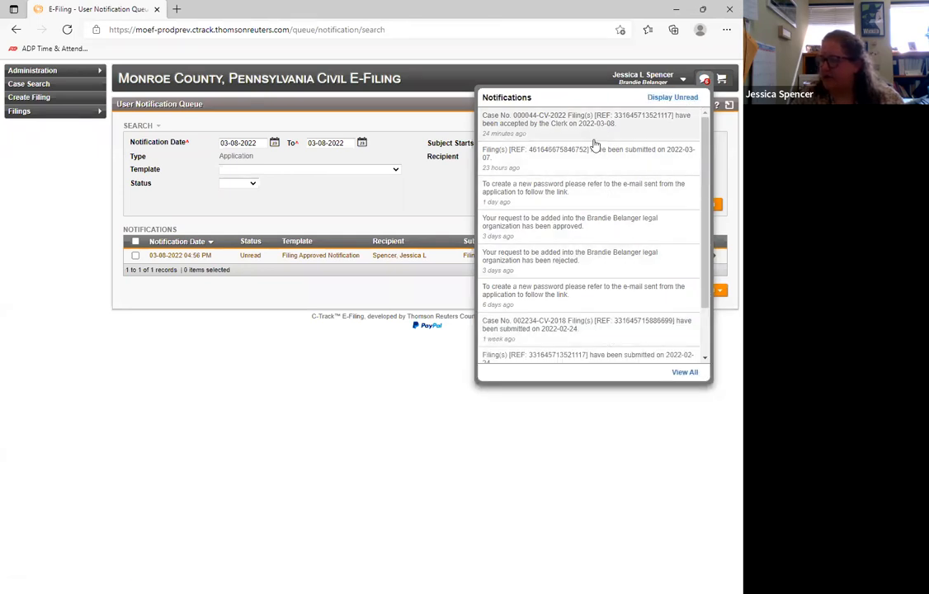
{"action": "scroll", "coordinate": [614, 281], "scroll_direction": "down", "scroll_amount": 2}
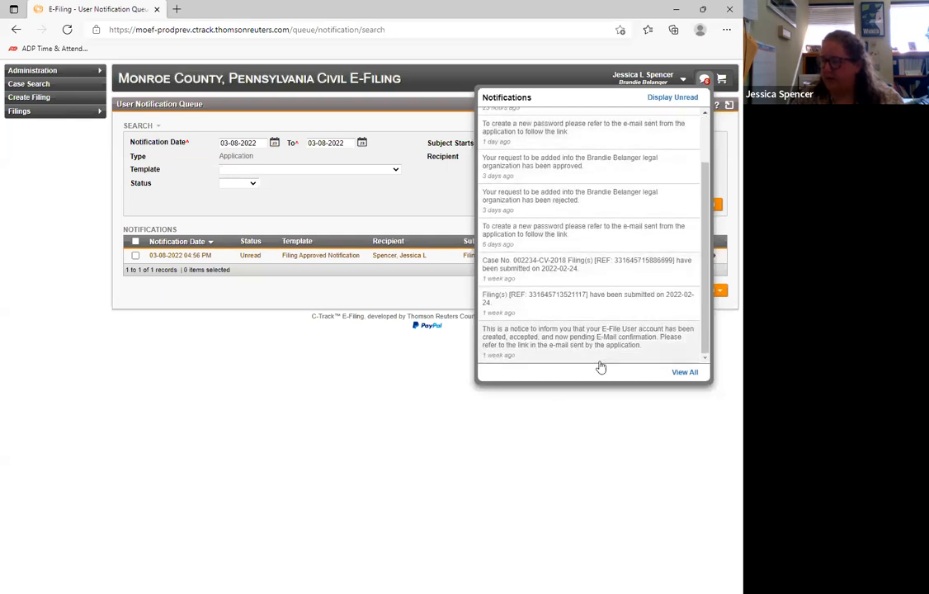
{"action": "scroll", "coordinate": [598, 319], "scroll_direction": "up", "scroll_amount": 2}
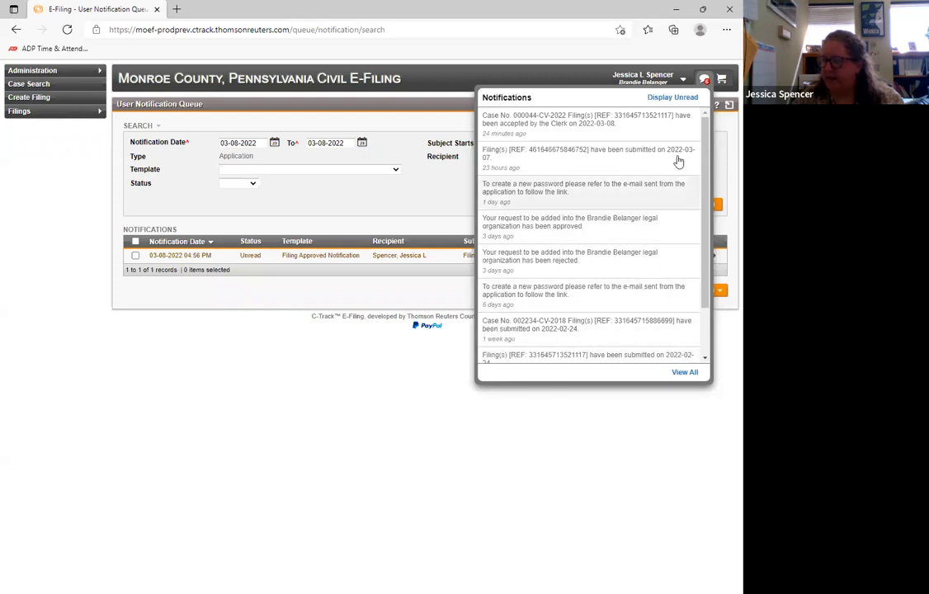
{"action": "left_click", "coordinate": [721, 82]}
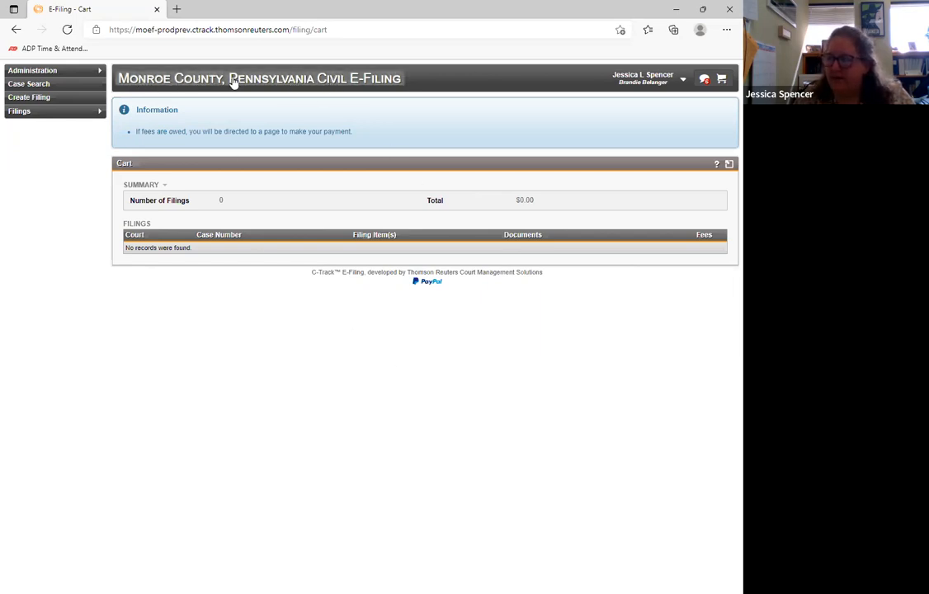
- Return to the home page and add the Error Filings, Rejected Filings and Service Received widgets to its dashboard
{"action": "left_click", "coordinate": [307, 80]}
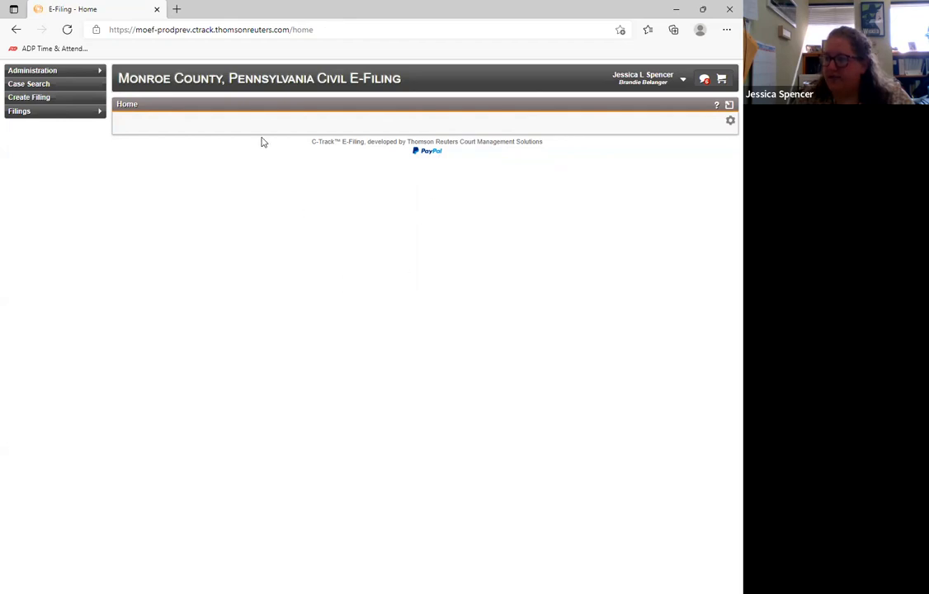
{"action": "left_click", "coordinate": [730, 122]}
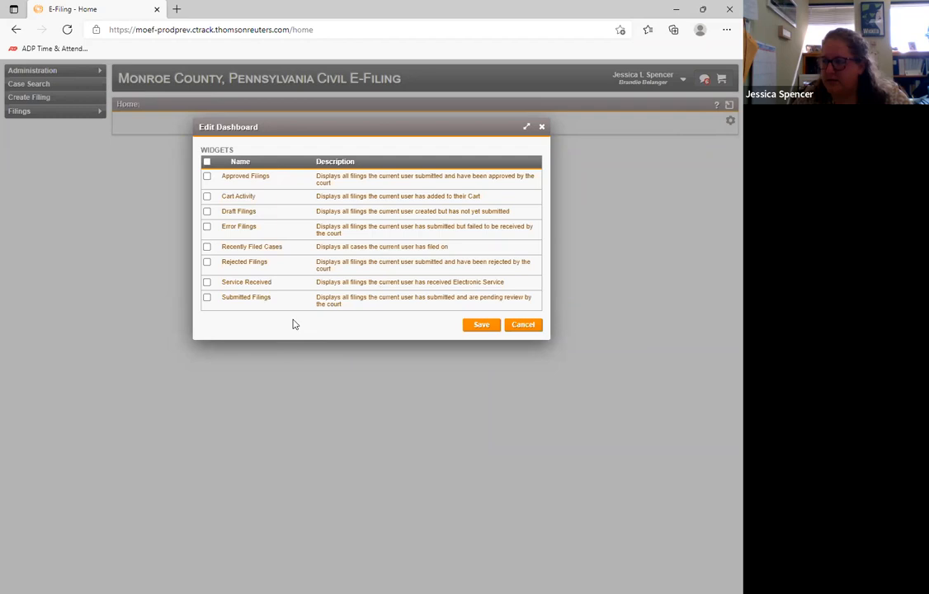
{"action": "left_click", "coordinate": [207, 228]}
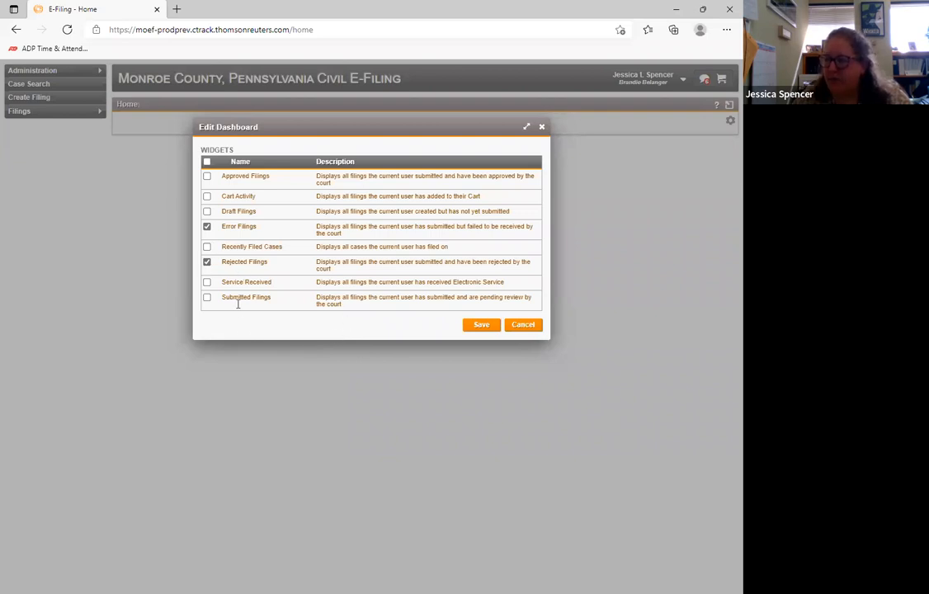
{"action": "left_click", "coordinate": [207, 282]}
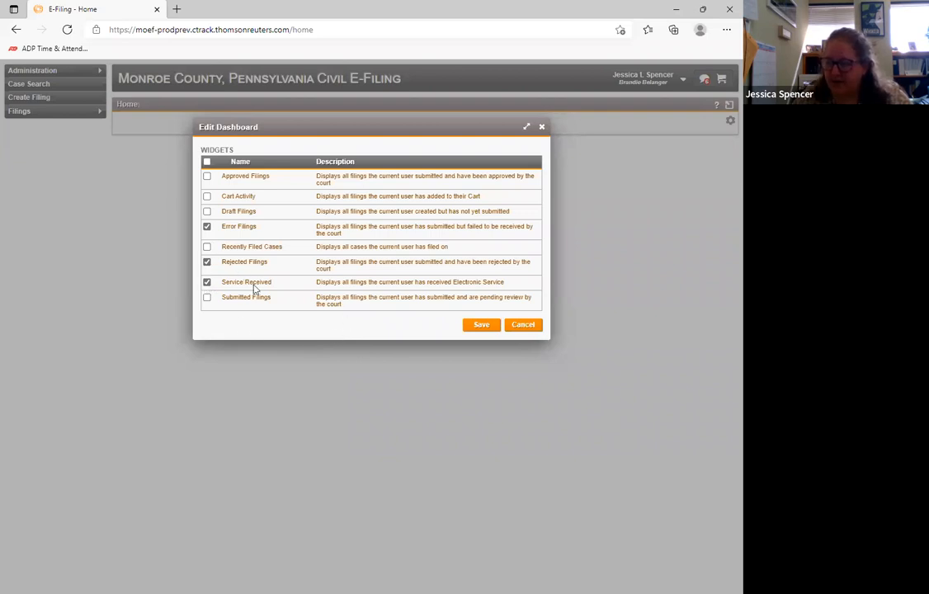
{"action": "left_click", "coordinate": [483, 326]}
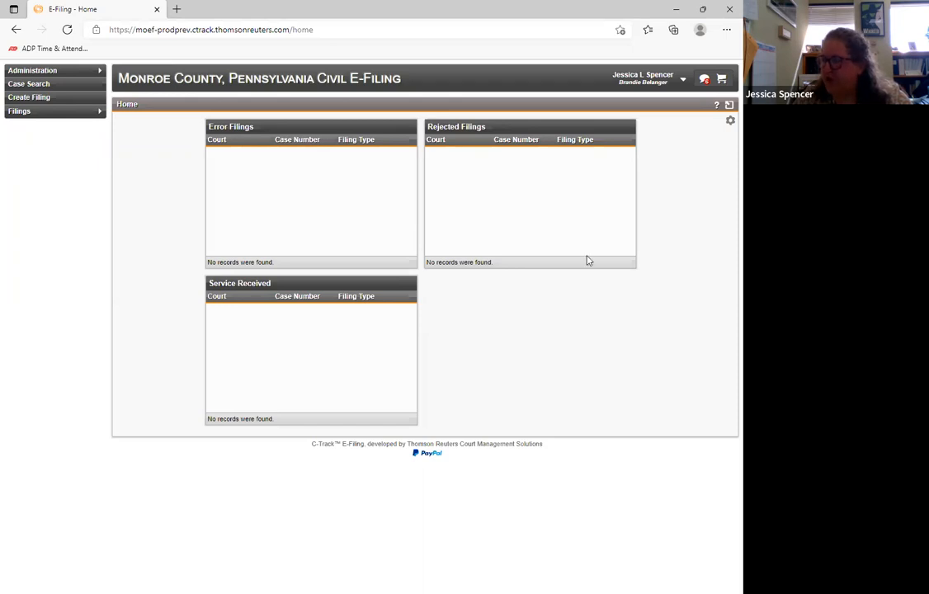
{"action": "left_click", "coordinate": [730, 122]}
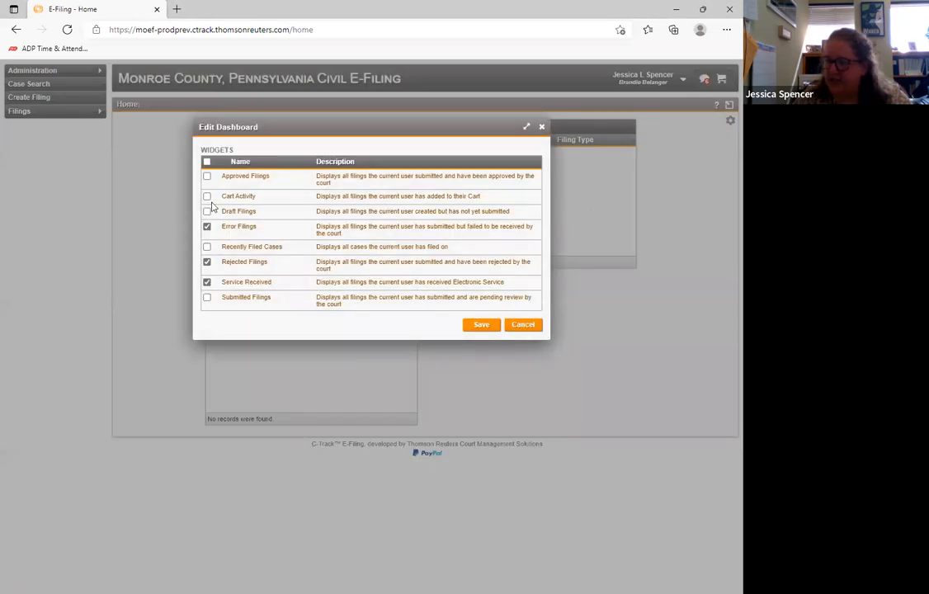
{"action": "left_click", "coordinate": [206, 162]}
{"action": "left_click", "coordinate": [207, 162]}
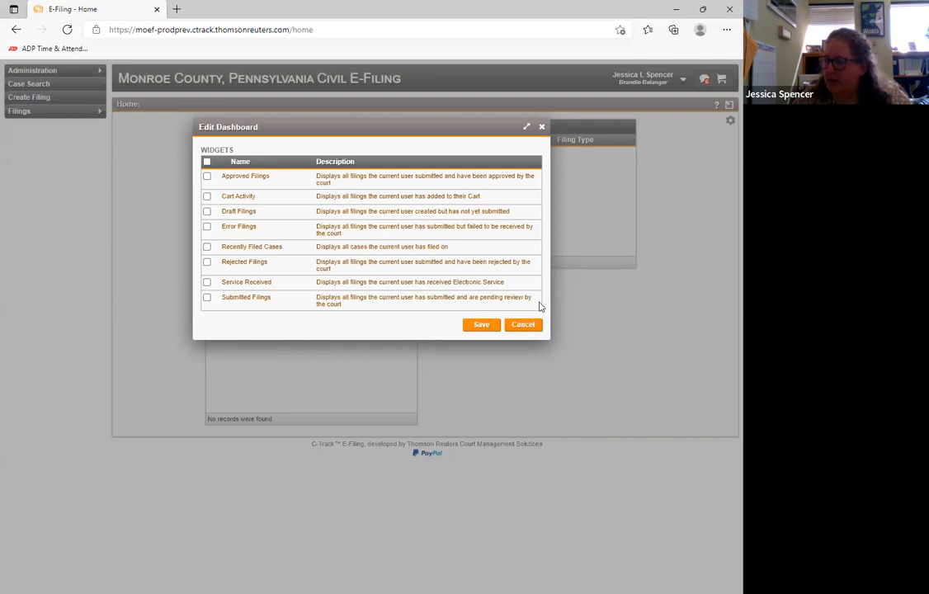
{"action": "left_click", "coordinate": [525, 325]}
- Rearrange the dashboard widgets in the order Service Received, Error Filings, Rejected Filings
{"action": "left_click_drag", "start_coordinate": [473, 129], "coordinate": [344, 275]}
{"action": "left_click_drag", "start_coordinate": [280, 287], "coordinate": [283, 125]}
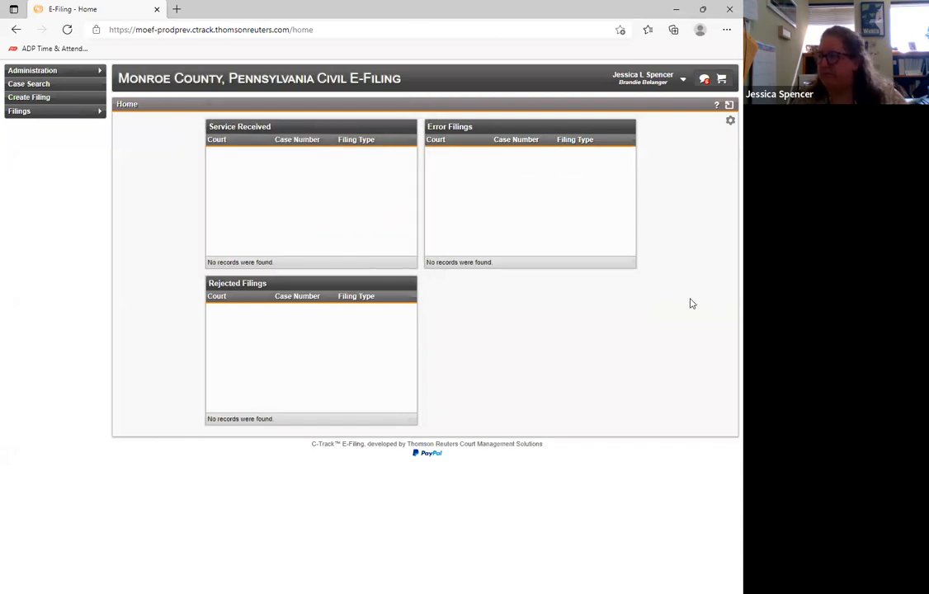
- Check the help for the home page, dismiss it, and expand the dashboard to full page width
{"action": "left_click", "coordinate": [717, 106]}
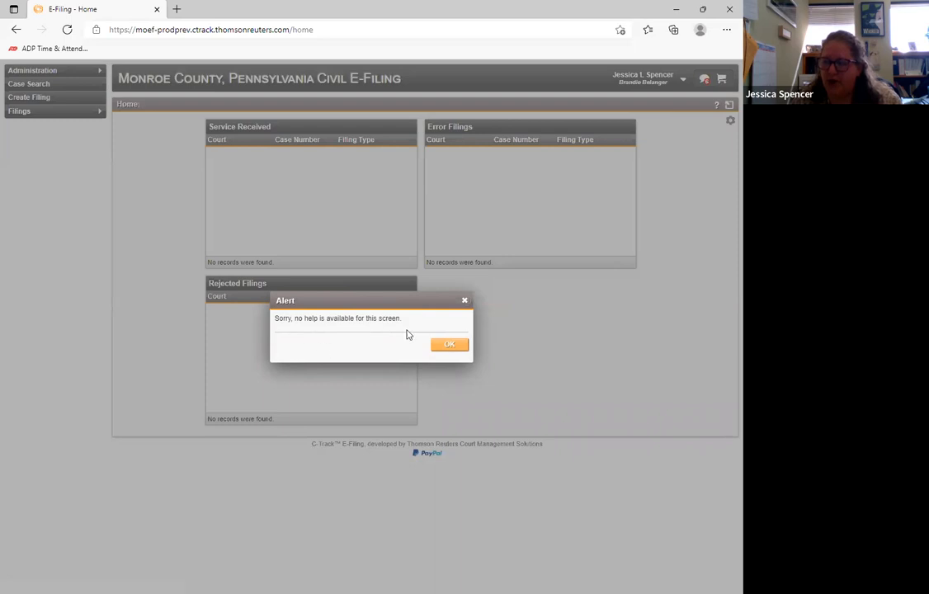
{"action": "left_click", "coordinate": [465, 300]}
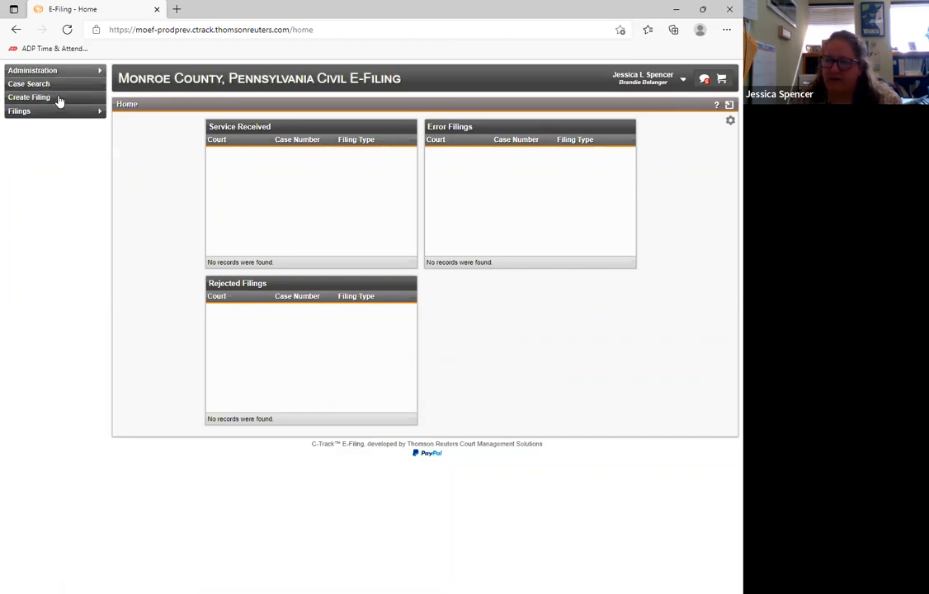
{"action": "left_click", "coordinate": [87, 111]}
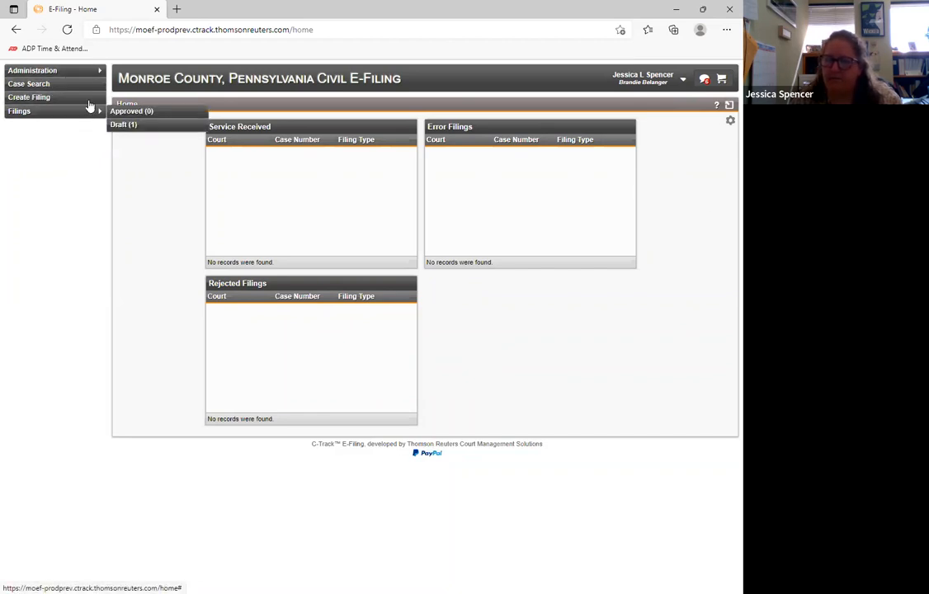
{"action": "left_click", "coordinate": [728, 105]}
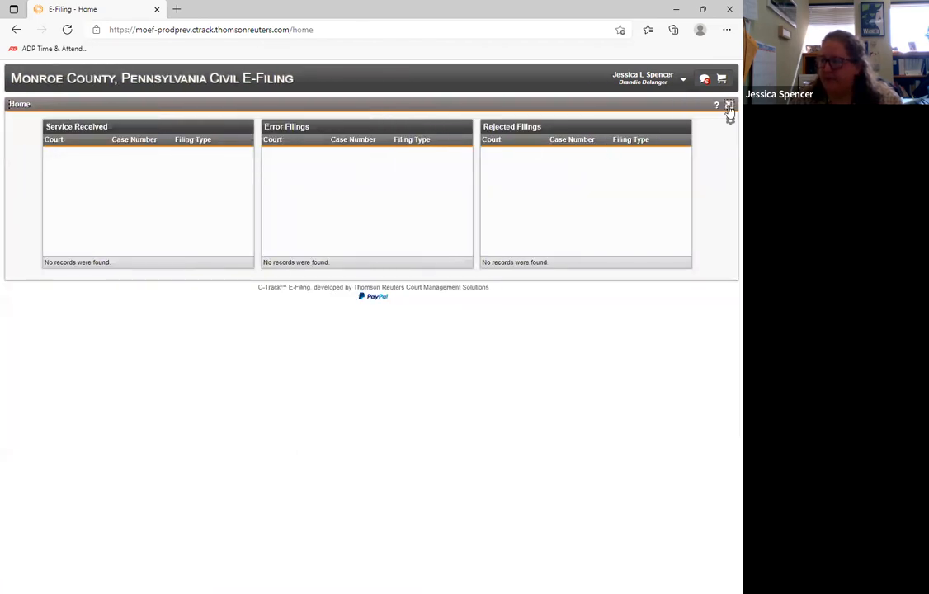
- Return the home dashboard to its normal width and look through the Administration and Filings entries in the navigation
{"action": "left_click", "coordinate": [729, 105]}
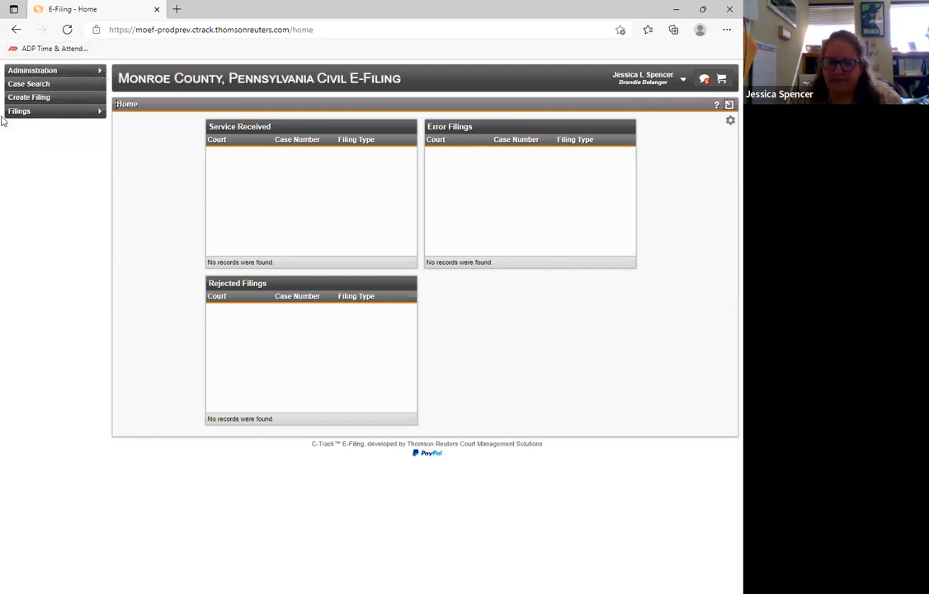
{"action": "left_click", "coordinate": [24, 73]}
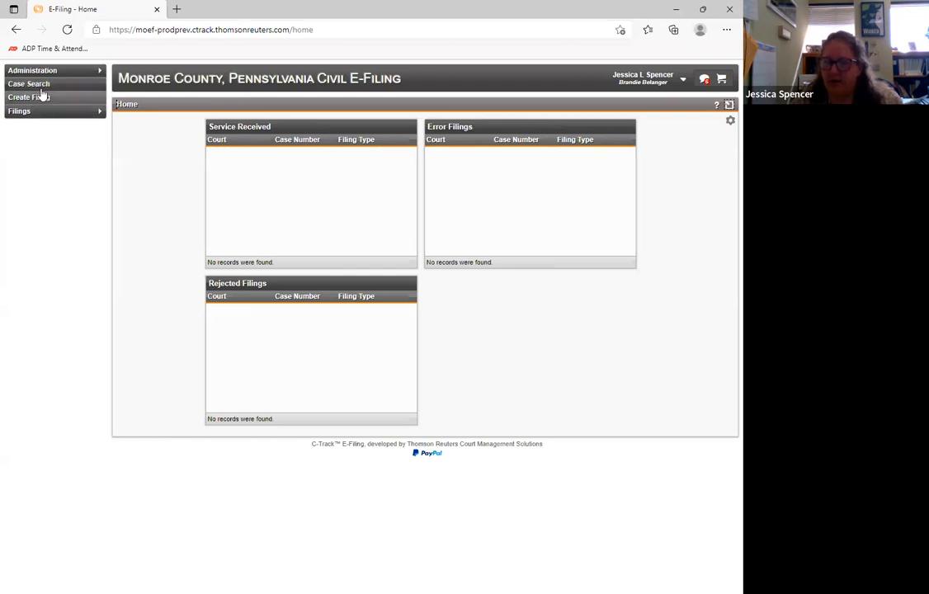
{"action": "mouse_move", "coordinate": [64, 113]}
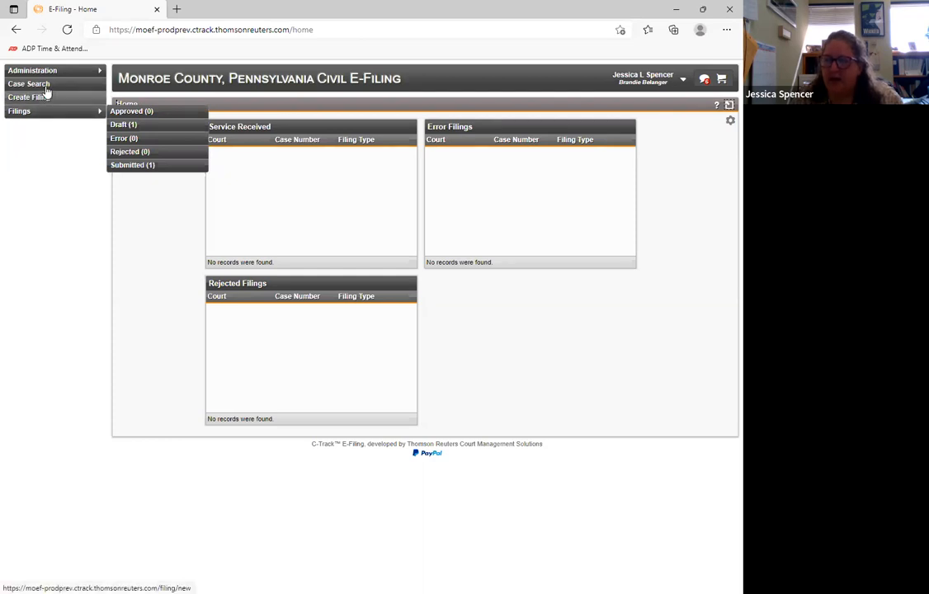
- Open the case search form and choose Monroe County Court of Common Pleas as the court
{"action": "left_click", "coordinate": [48, 86]}
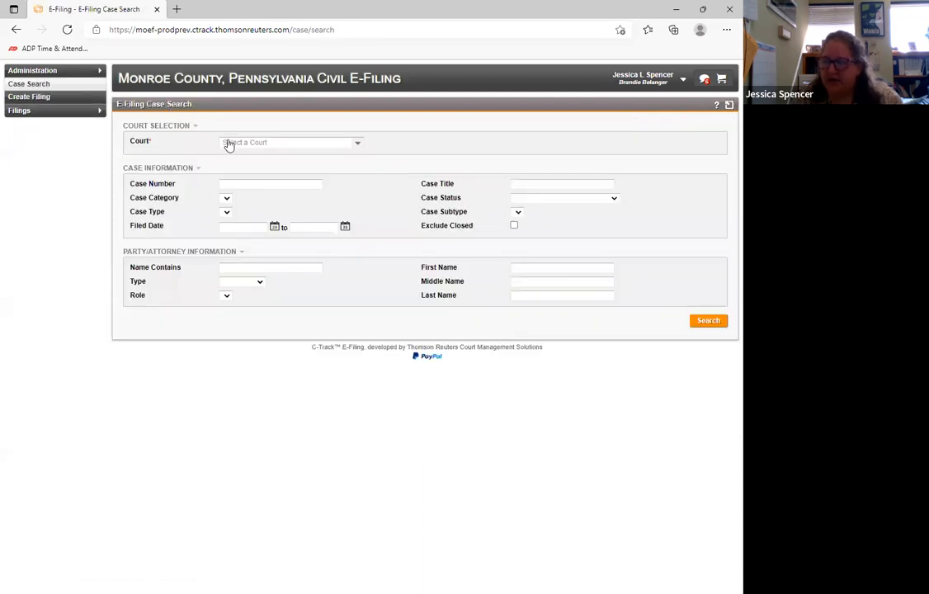
{"action": "left_click", "coordinate": [272, 143]}
{"action": "left_click", "coordinate": [276, 183]}
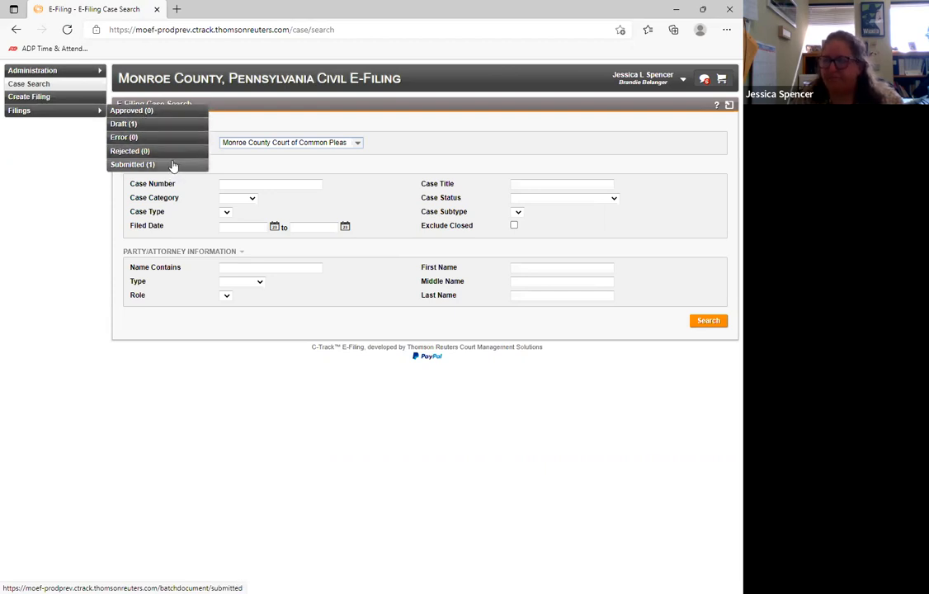
- Open the draft filing queue and try to delete the Motion/Petition draft
{"action": "left_click", "coordinate": [171, 129]}
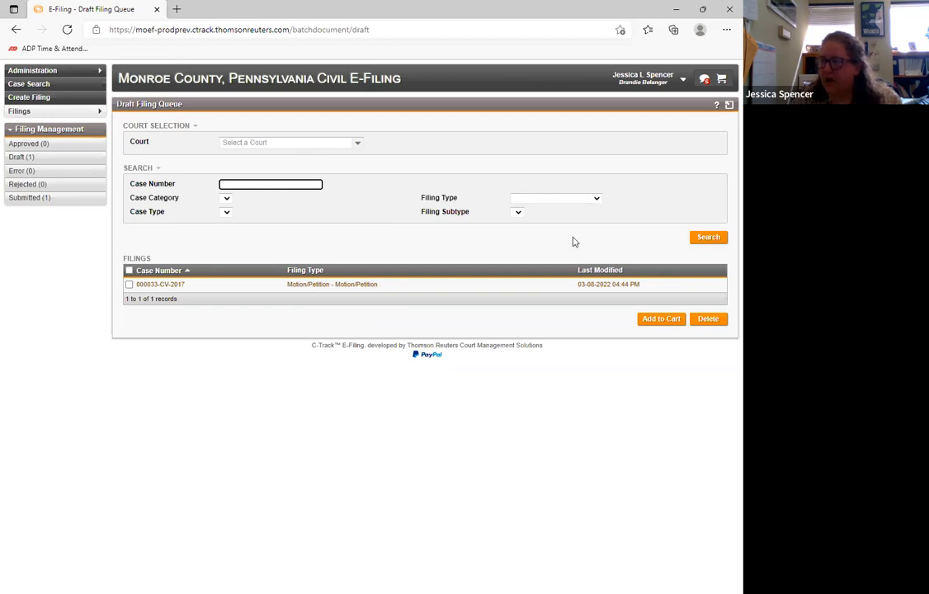
{"action": "left_click", "coordinate": [129, 284]}
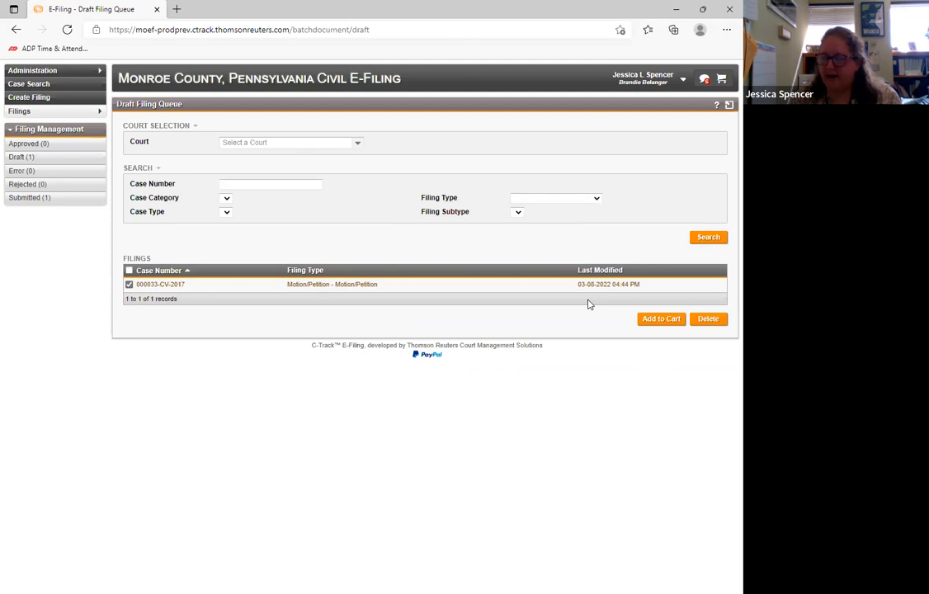
{"action": "left_click", "coordinate": [707, 322]}
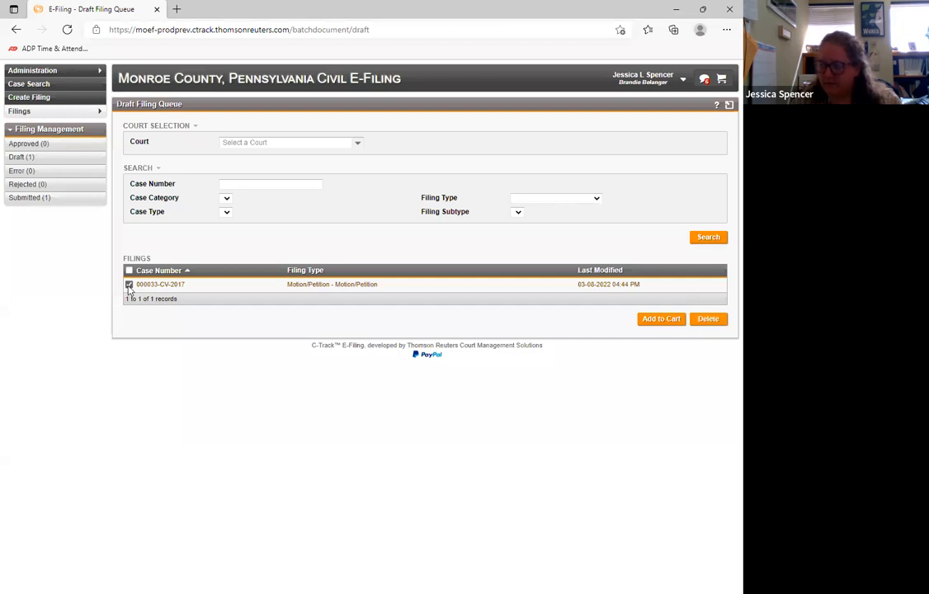
- Open the submitted filing queue and review the filing summary of the Complaint, from case details to filing fees
{"action": "left_click", "coordinate": [39, 205]}
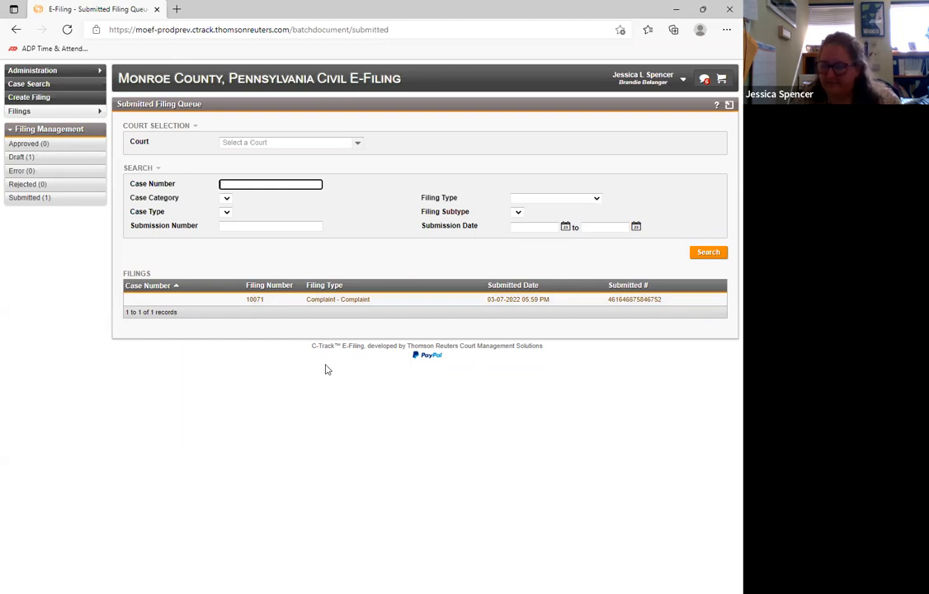
{"action": "left_click", "coordinate": [334, 304]}
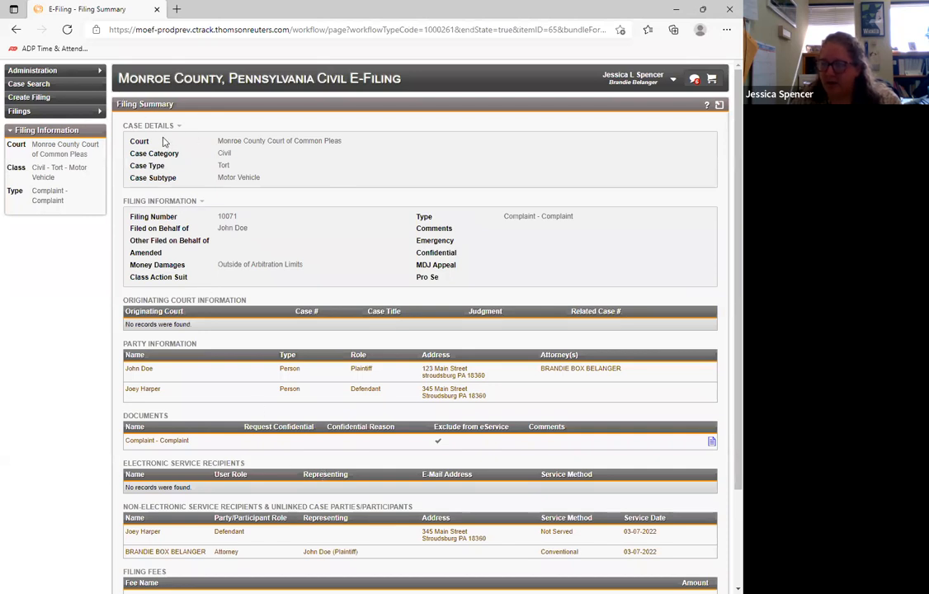
{"action": "scroll", "coordinate": [80, 385], "scroll_direction": "down", "scroll_amount": 3}
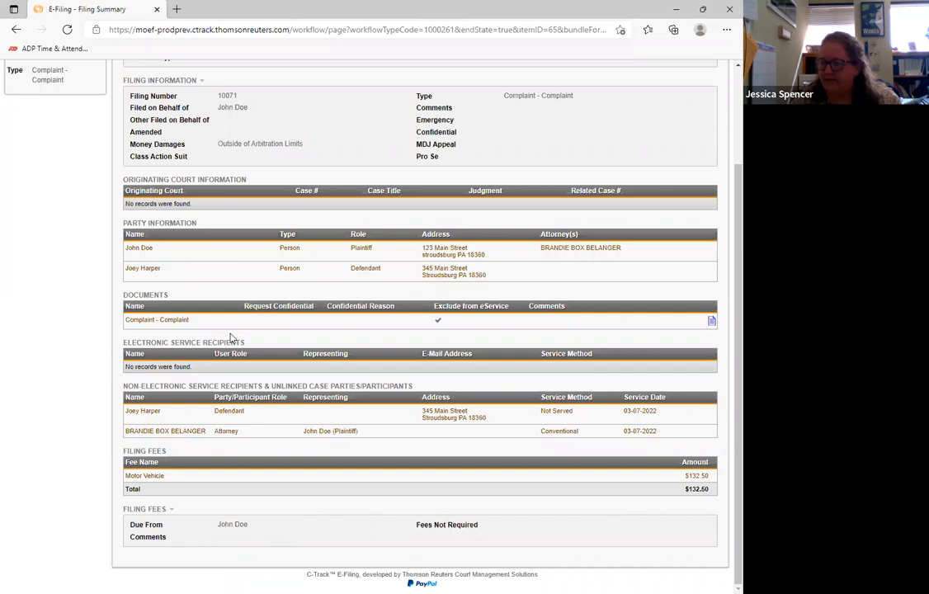
{"action": "scroll", "coordinate": [232, 338], "scroll_direction": "up", "scroll_amount": 3}
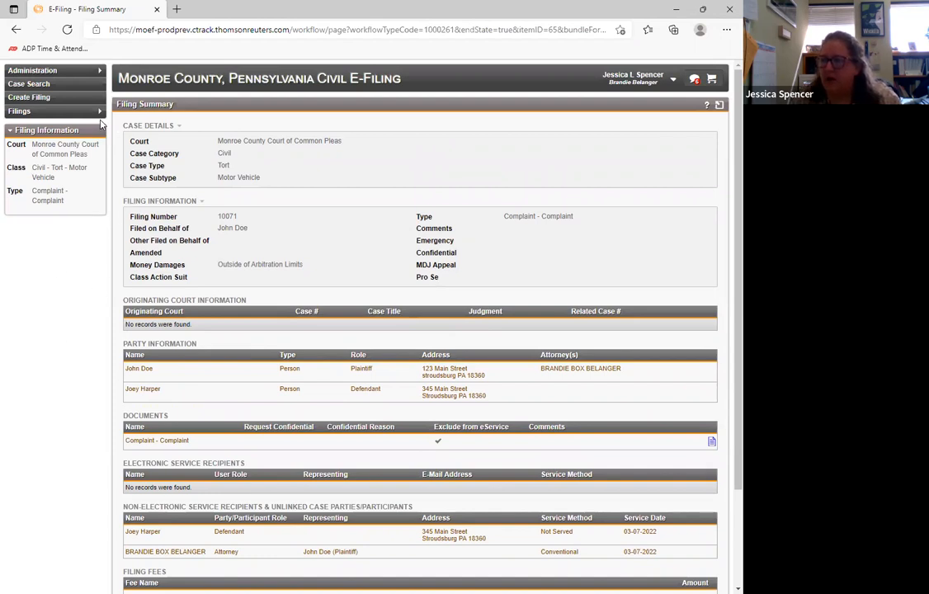
- Start creating a filing, read the case number format notice, and choose Monroe County Court of Common Pleas as the court
{"action": "left_click", "coordinate": [38, 99]}
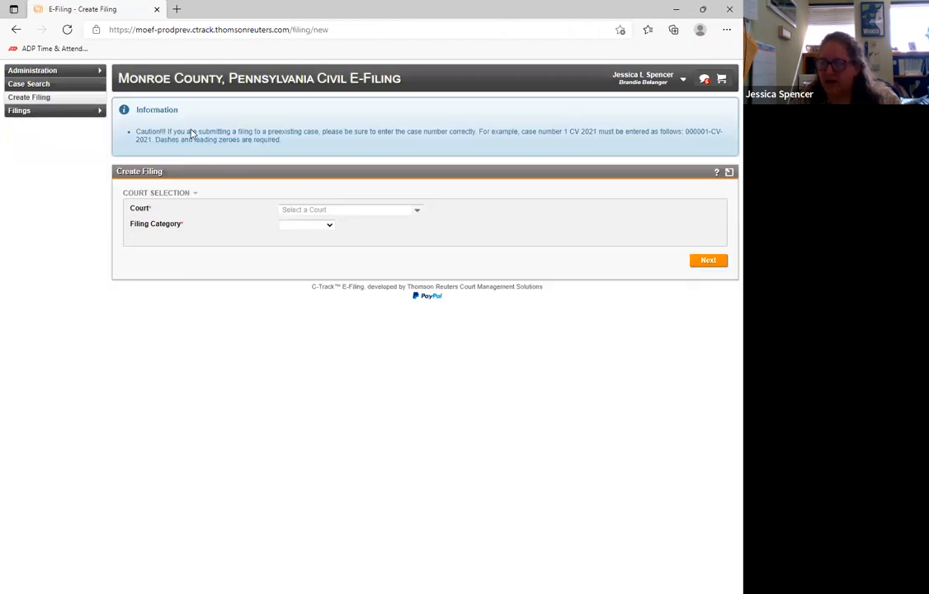
{"action": "left_click_drag", "start_coordinate": [124, 132], "coordinate": [297, 136]}
{"action": "left_click", "coordinate": [293, 140]}
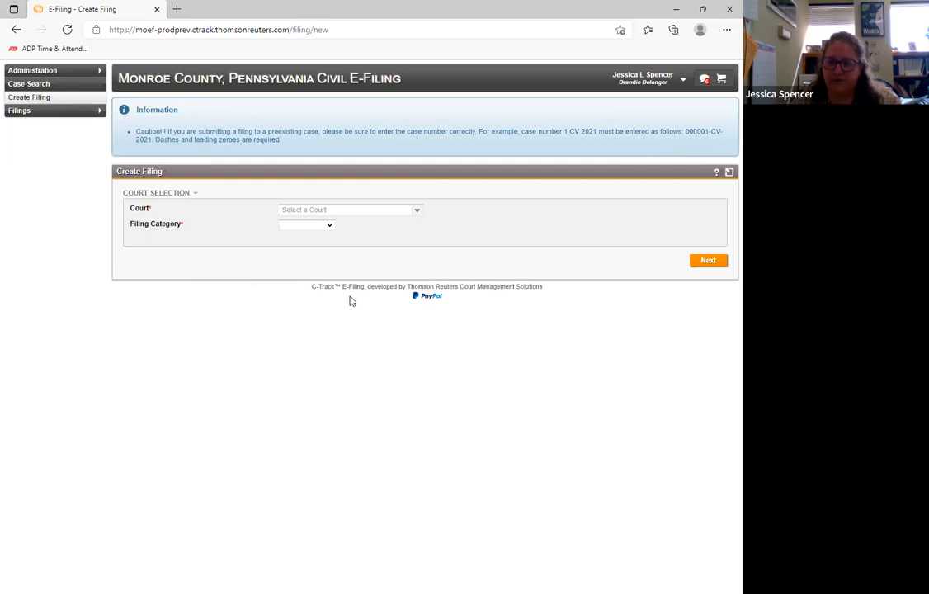
{"action": "left_click", "coordinate": [404, 212]}
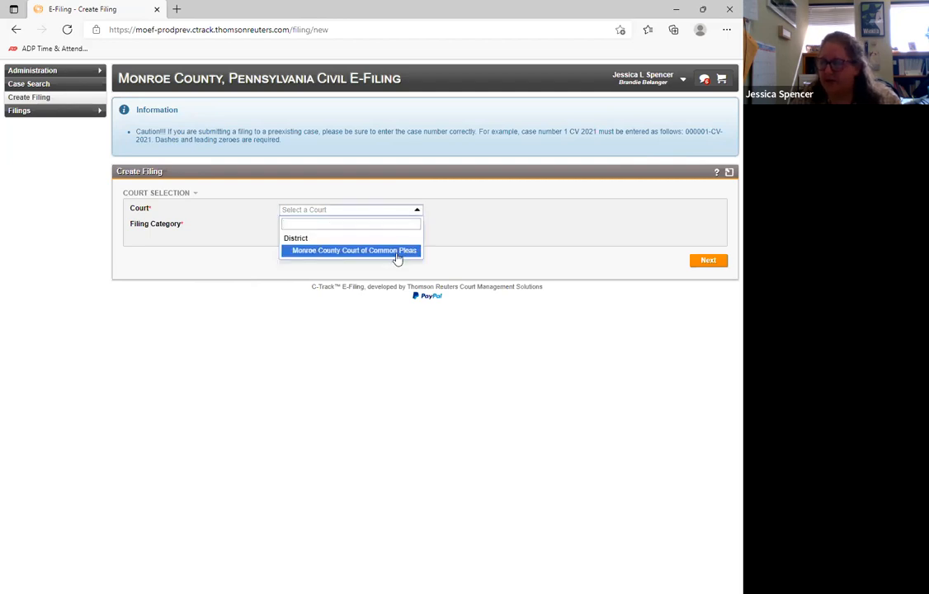
{"action": "left_click", "coordinate": [396, 258]}
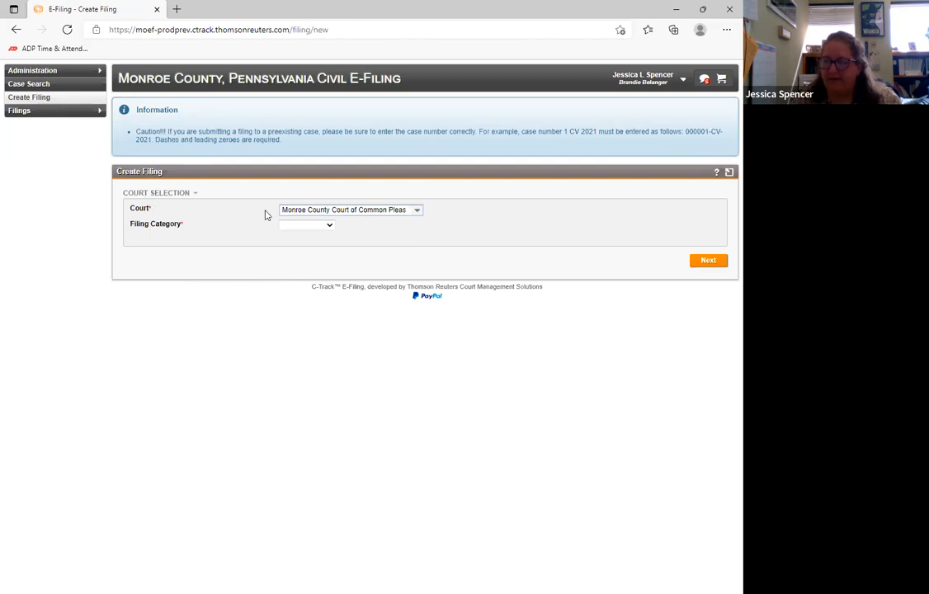
- Set the filing category to Existing Case and try 33cv2017 as the case number
{"action": "left_click", "coordinate": [327, 228]}
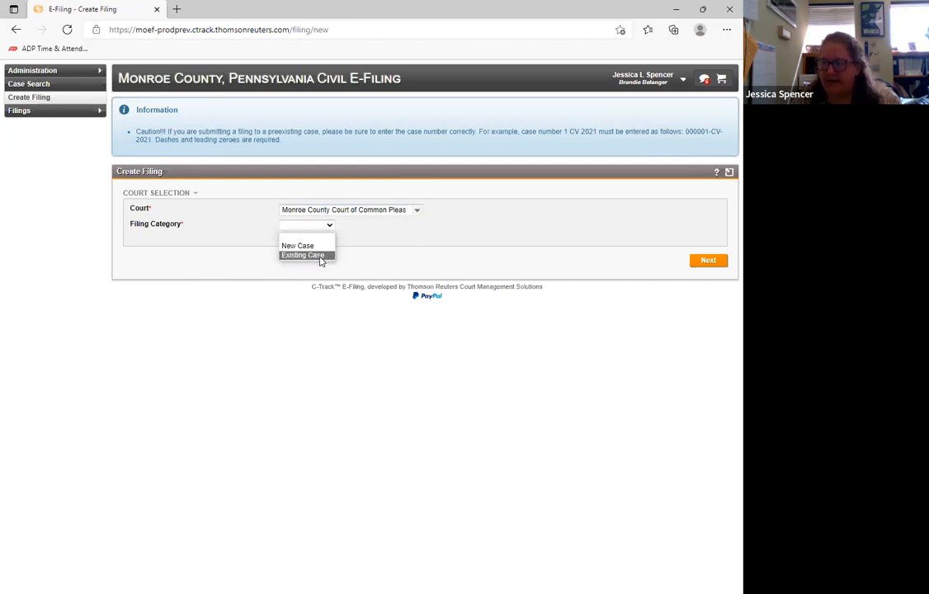
{"action": "left_click", "coordinate": [321, 258]}
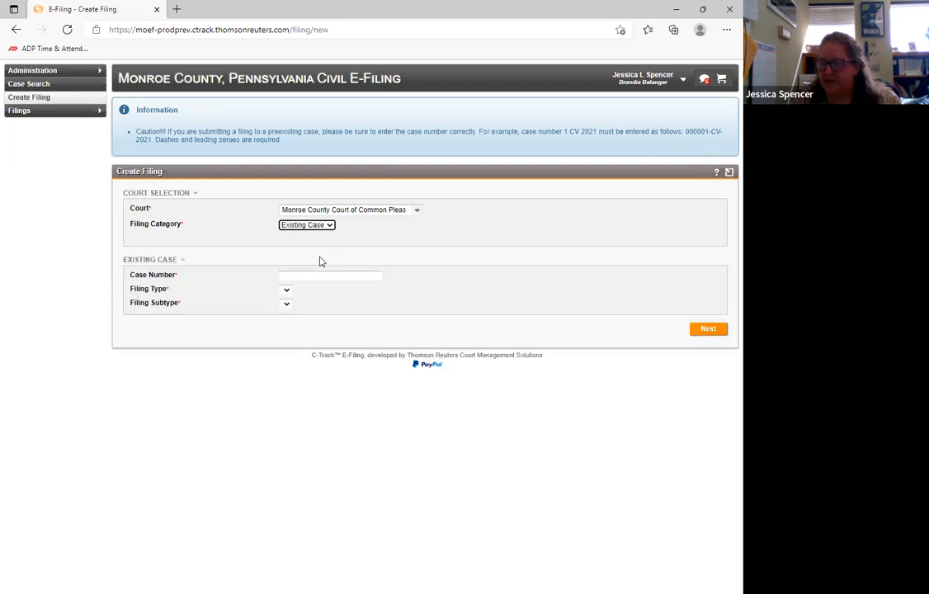
{"action": "left_click", "coordinate": [308, 274]}
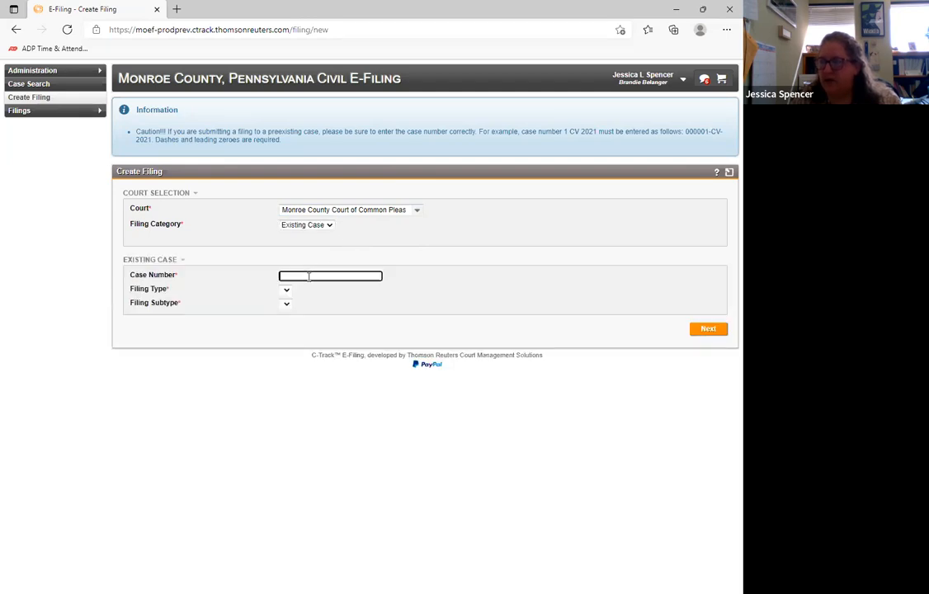
{"action": "type", "text": "33cv2017"}
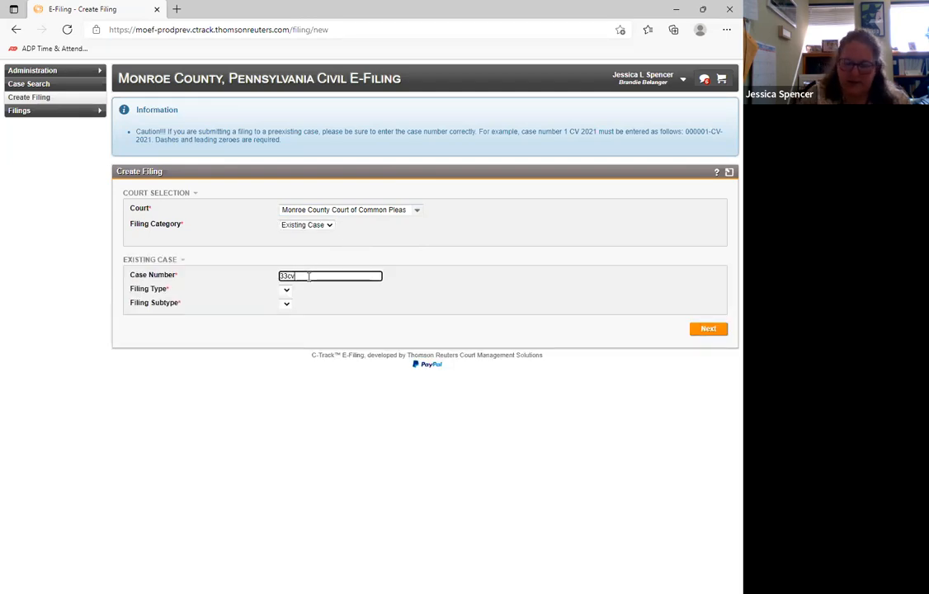
{"action": "left_click", "coordinate": [438, 285]}
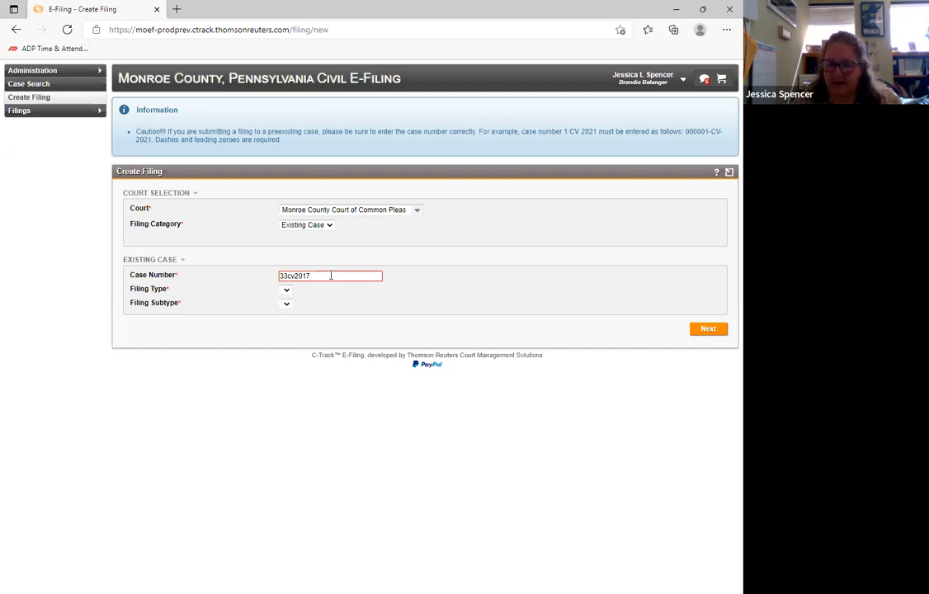
- Check the required format in the notice, correct the case number to 000033-cv-2017, and look through the available filing types
{"action": "left_click_drag", "start_coordinate": [686, 132], "coordinate": [709, 132]}
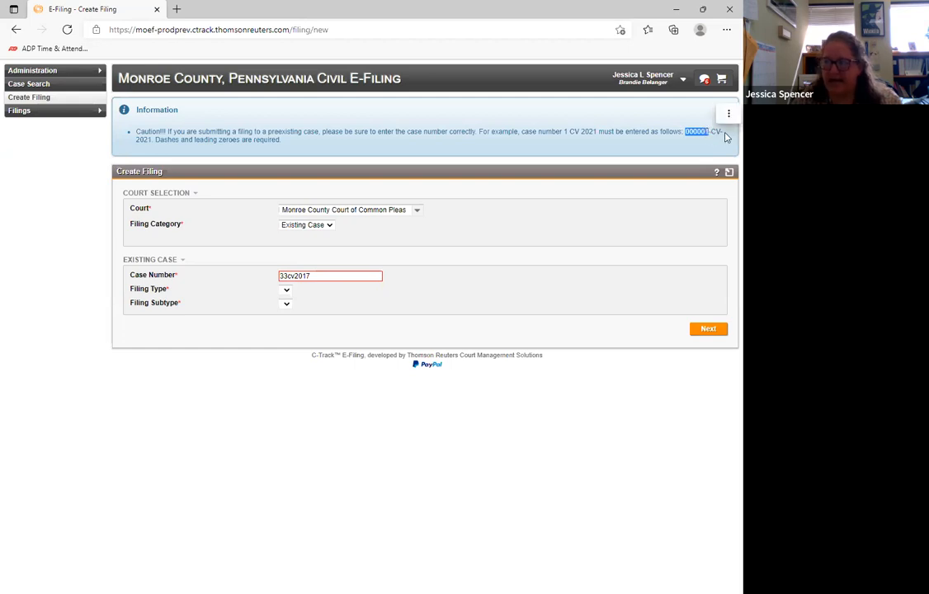
{"action": "left_click", "coordinate": [442, 290]}
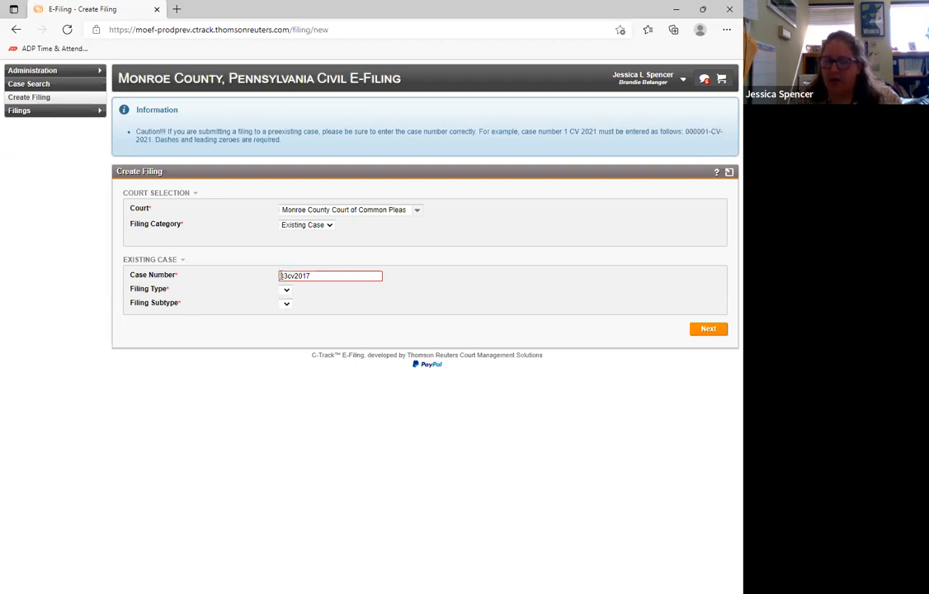
{"action": "left_click", "coordinate": [282, 276]}
{"action": "left_click", "coordinate": [281, 276]}
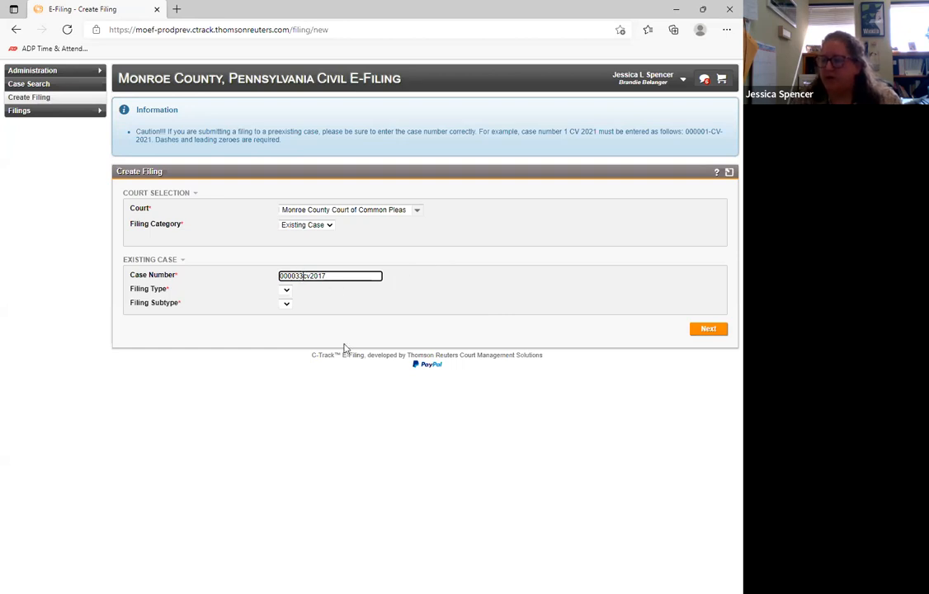
{"action": "left_click", "coordinate": [304, 275]}
{"action": "type", "text": "-cv"}
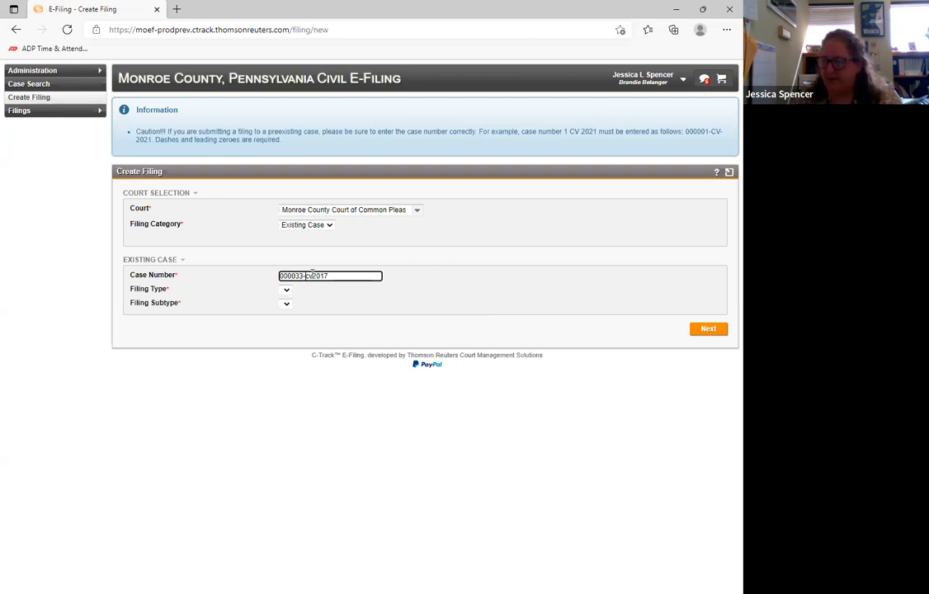
{"action": "type", "text": "-"}
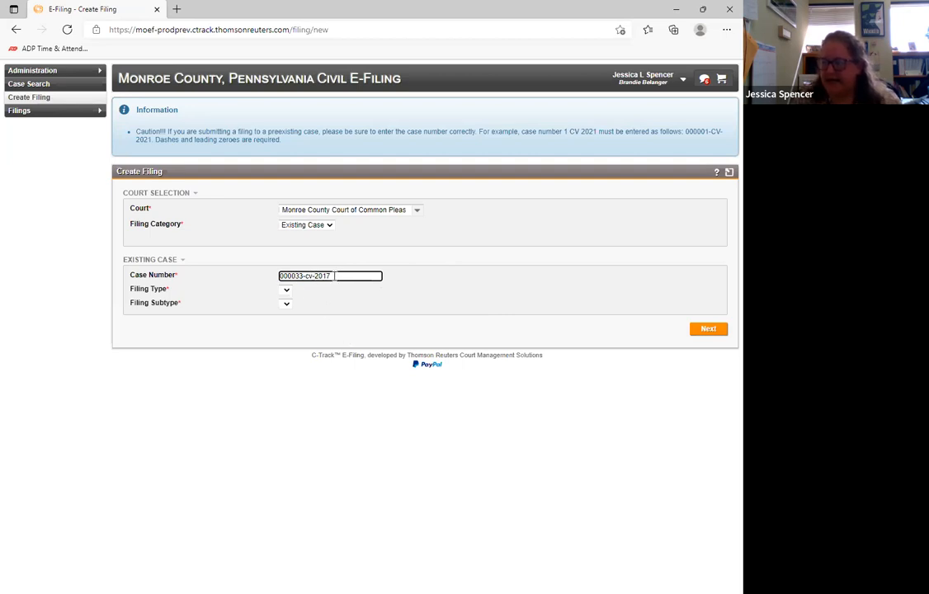
{"action": "left_click", "coordinate": [473, 289]}
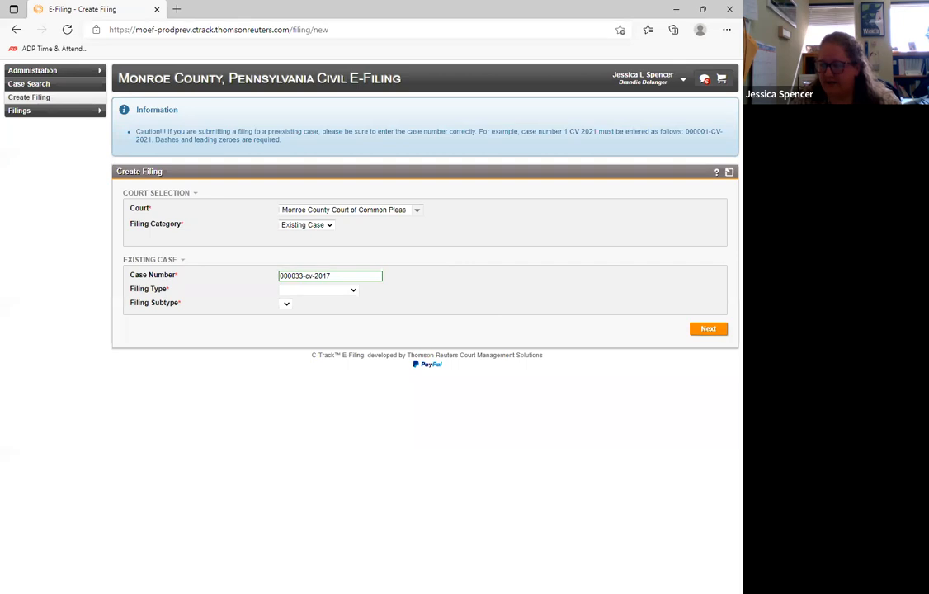
{"action": "left_click", "coordinate": [353, 293]}
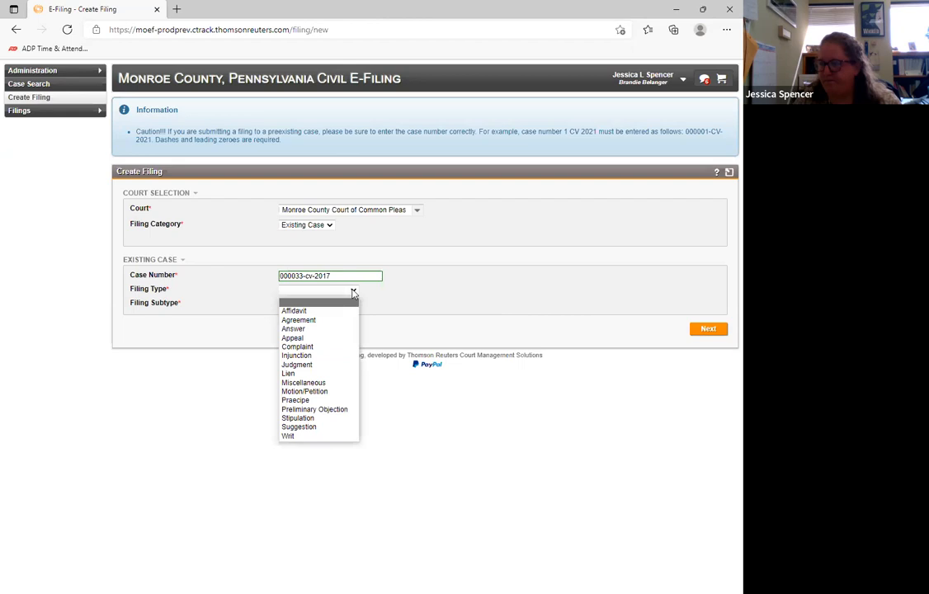
{"action": "left_click", "coordinate": [477, 285]}
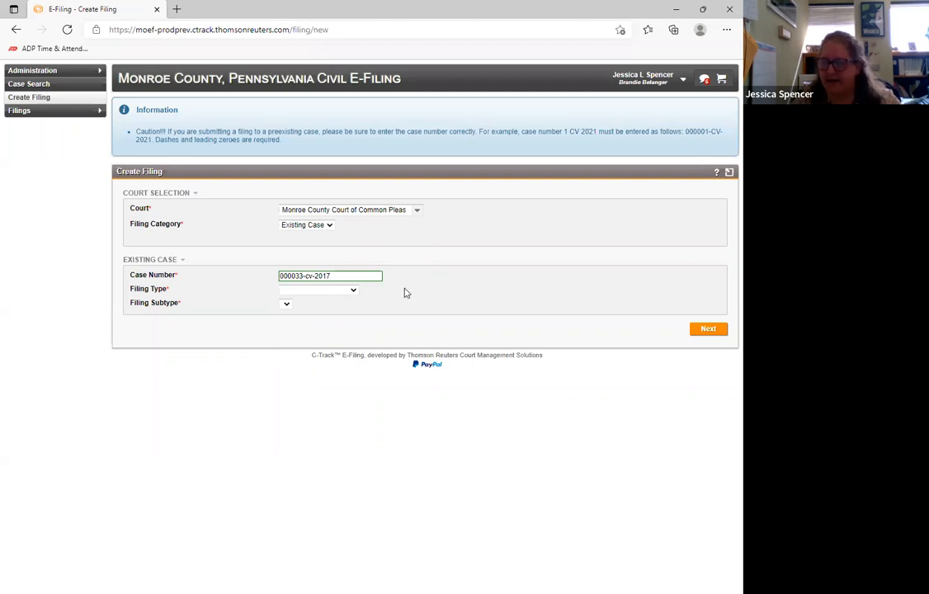
- Switch the filing category to New Case and set the case category to Civil
{"action": "left_click", "coordinate": [325, 225]}
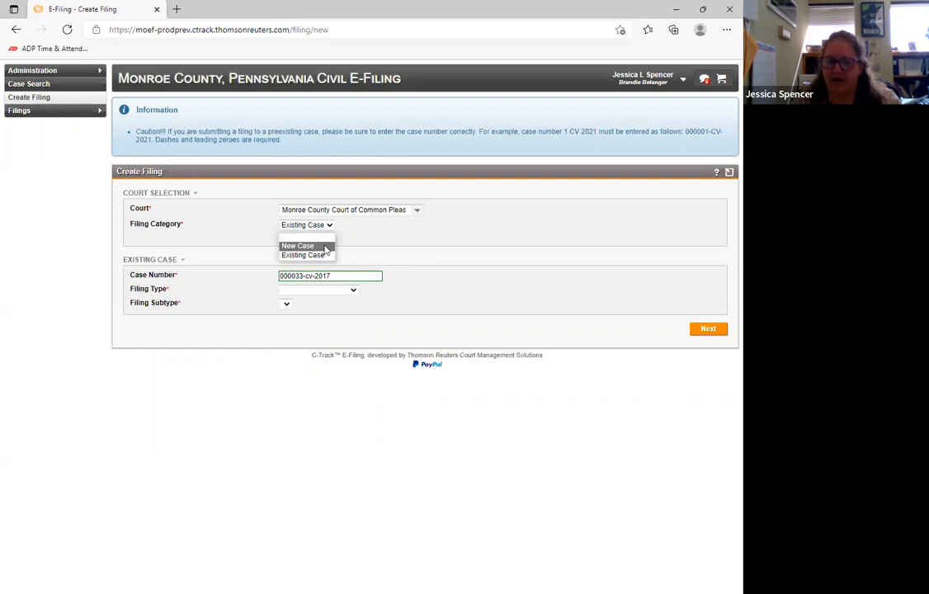
{"action": "left_click", "coordinate": [326, 245]}
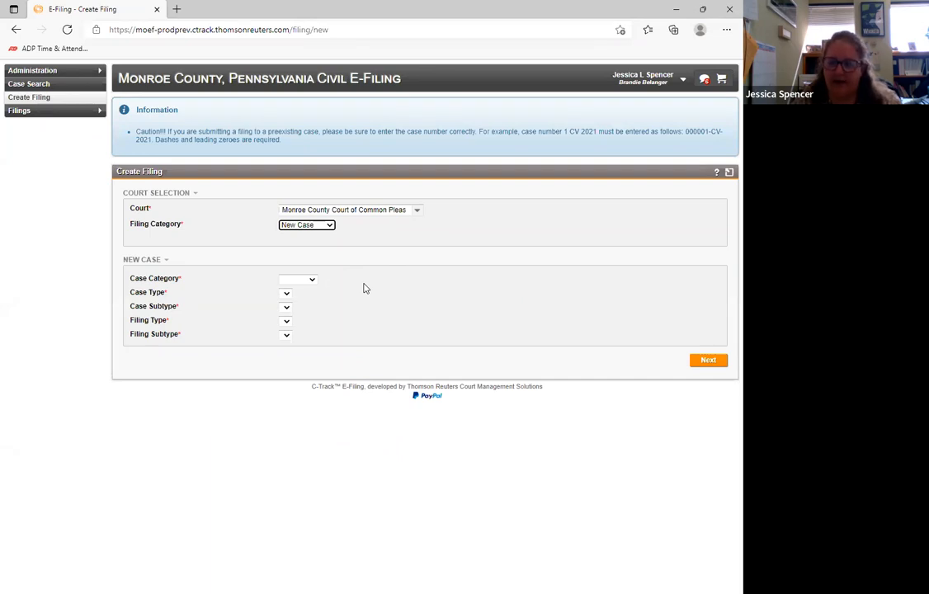
{"action": "left_click", "coordinate": [401, 247]}
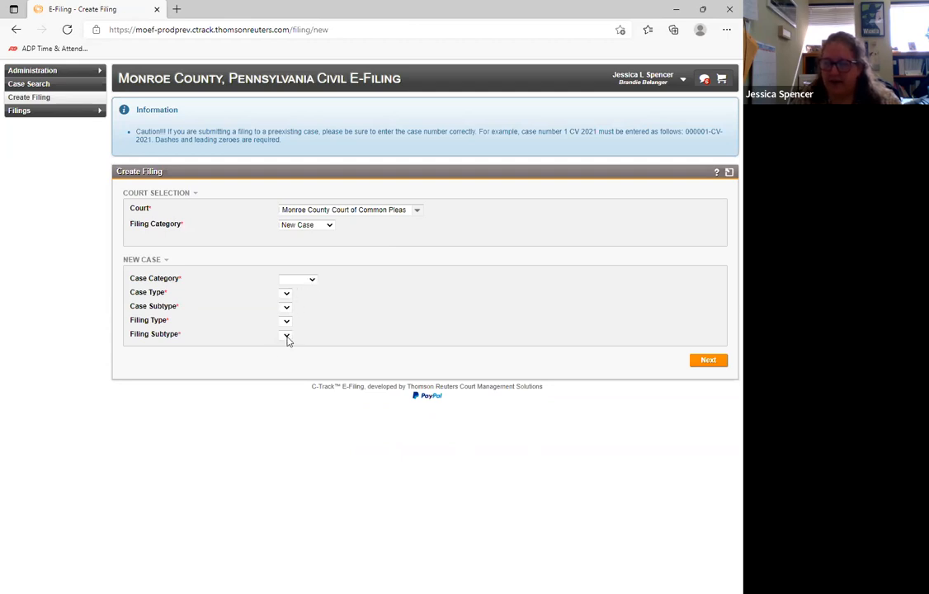
{"action": "left_click", "coordinate": [311, 282]}
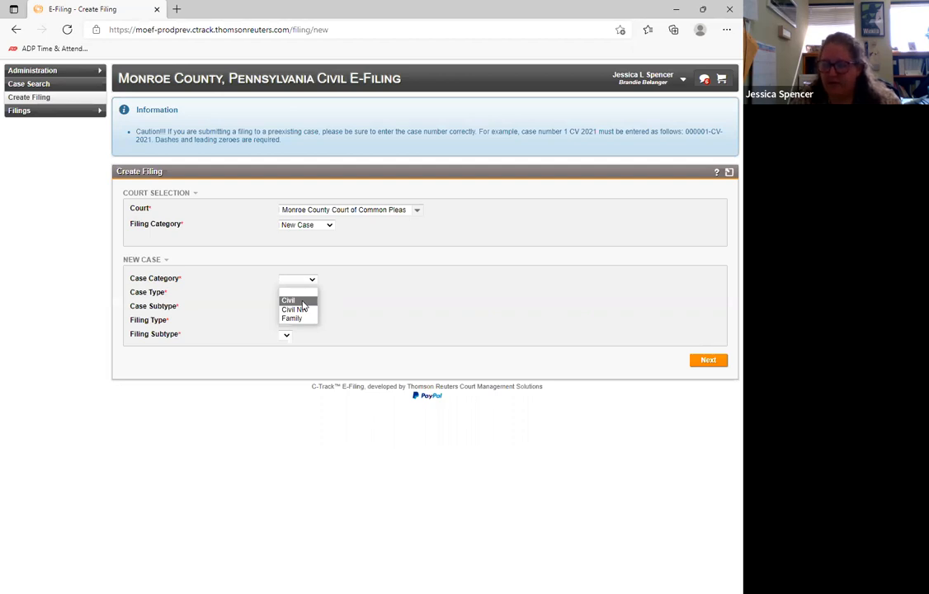
{"action": "left_click", "coordinate": [302, 302]}
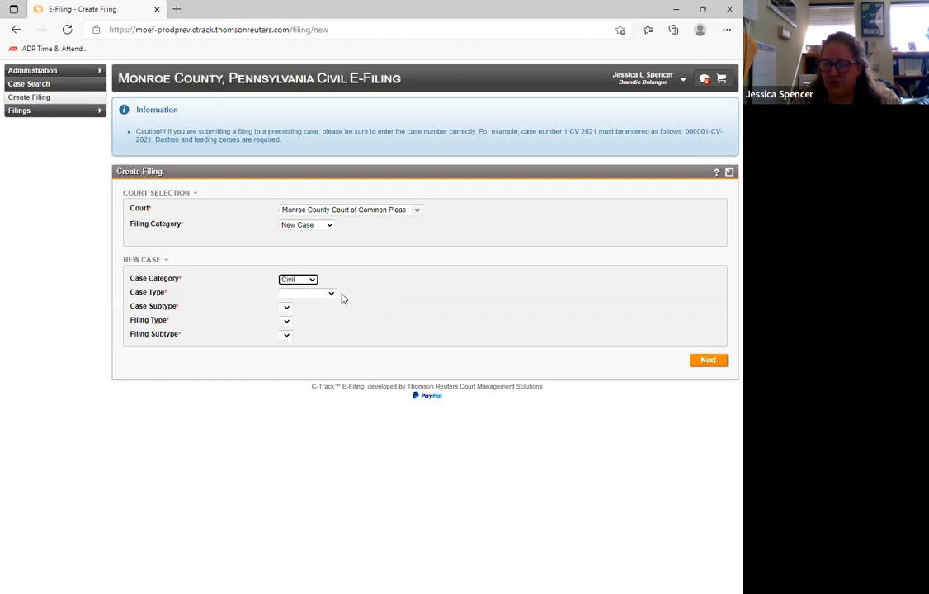
- Set the new case's type to Tort and its case subtype to Motor Vehicle
{"action": "left_click", "coordinate": [330, 296]}
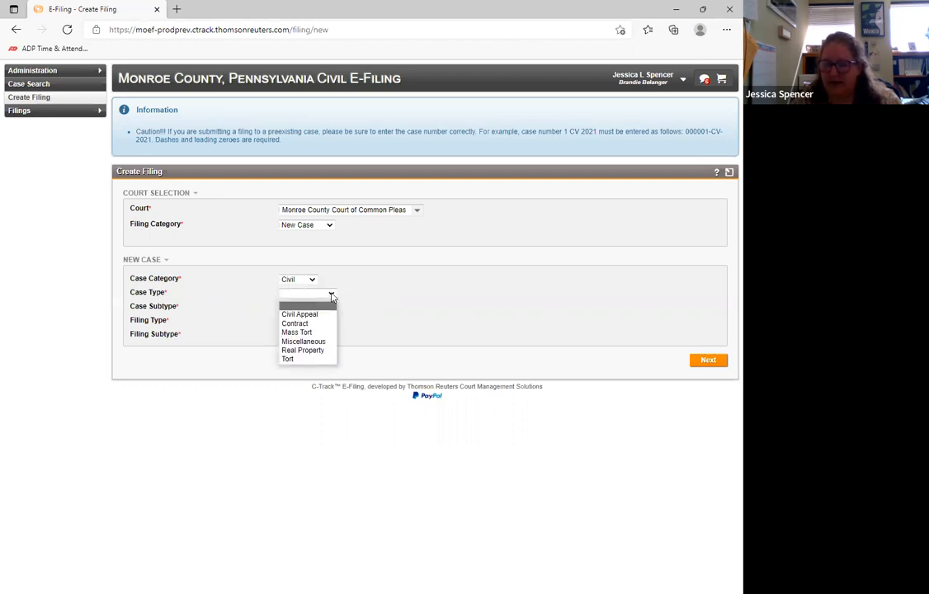
{"action": "left_click", "coordinate": [329, 359]}
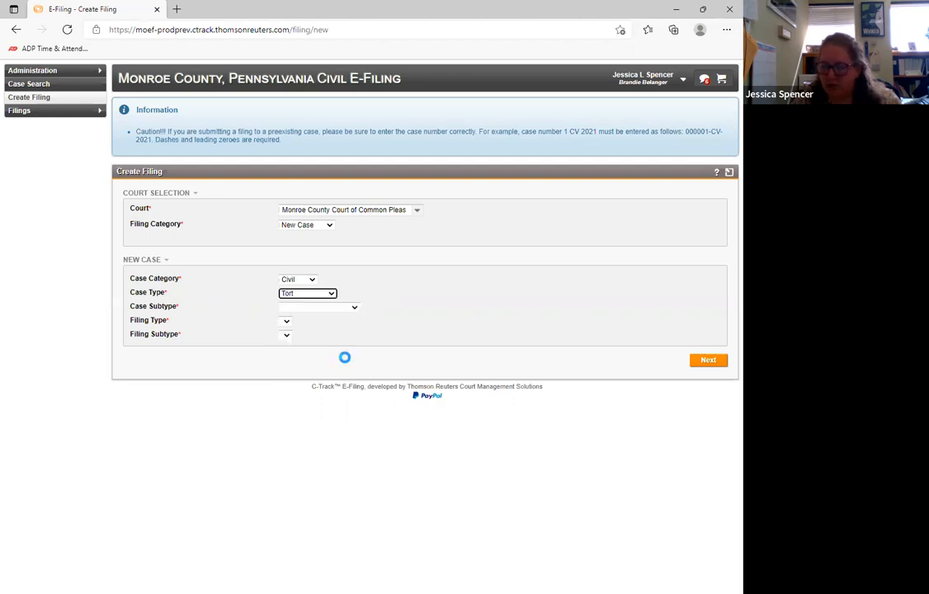
{"action": "left_click", "coordinate": [350, 308]}
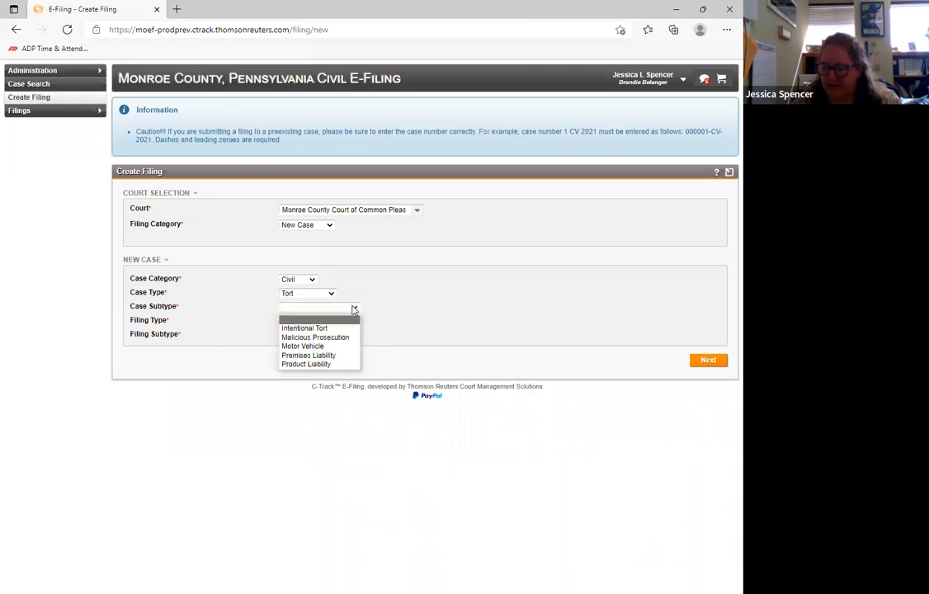
{"action": "left_click", "coordinate": [351, 346]}
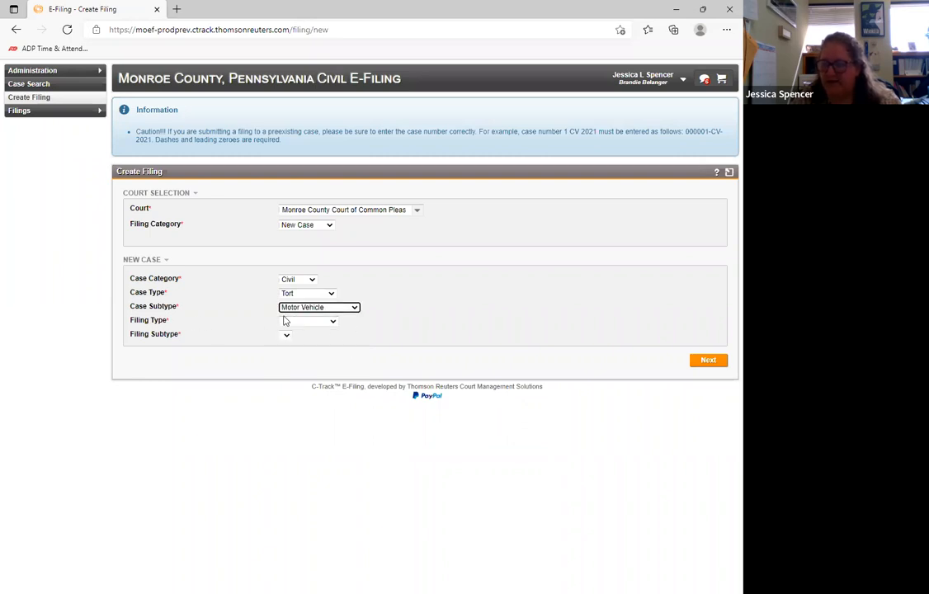
- Choose Complaint as both the filing type and the filing subtype
{"action": "left_click", "coordinate": [333, 323]}
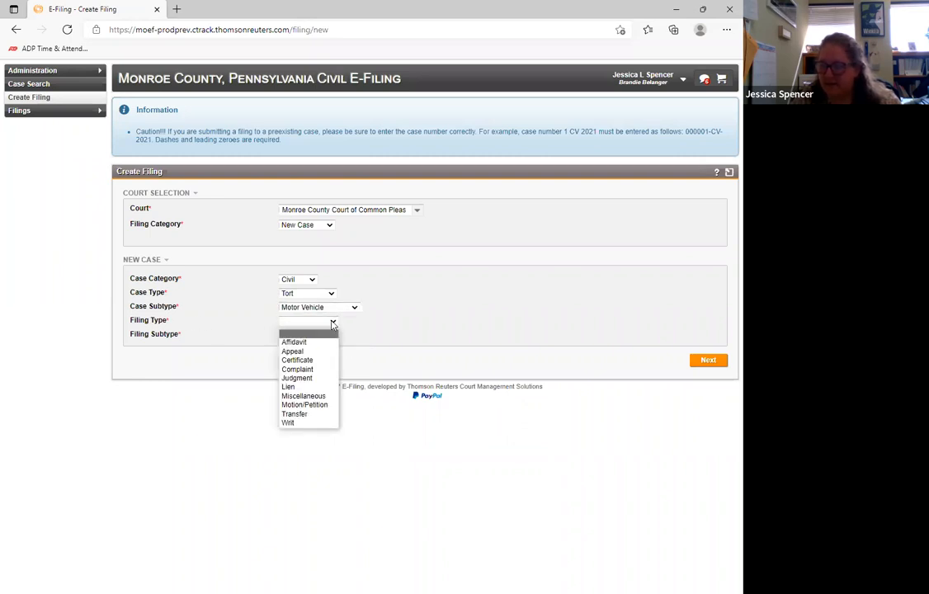
{"action": "left_click", "coordinate": [323, 369]}
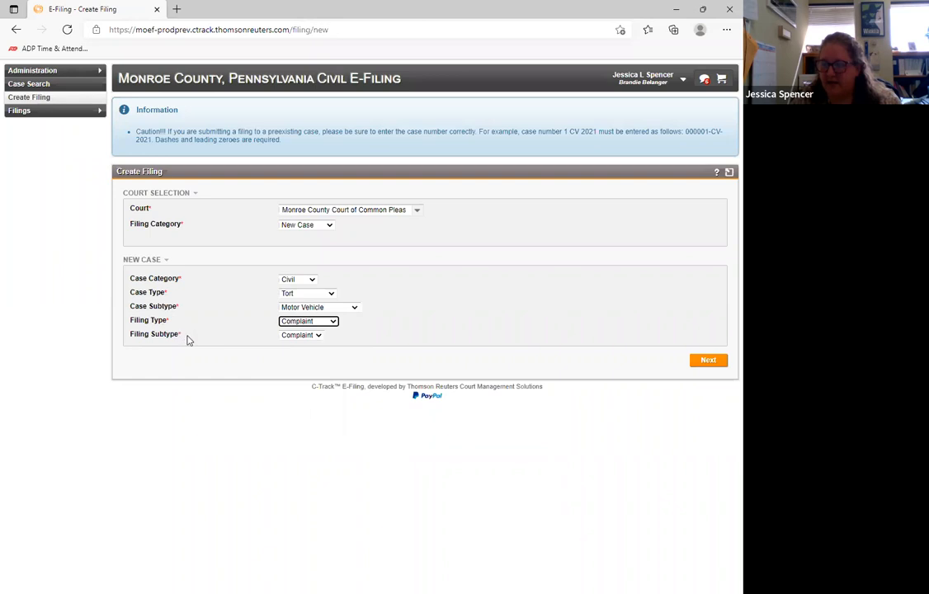
{"action": "left_click", "coordinate": [321, 339]}
{"action": "left_click", "coordinate": [301, 347]}
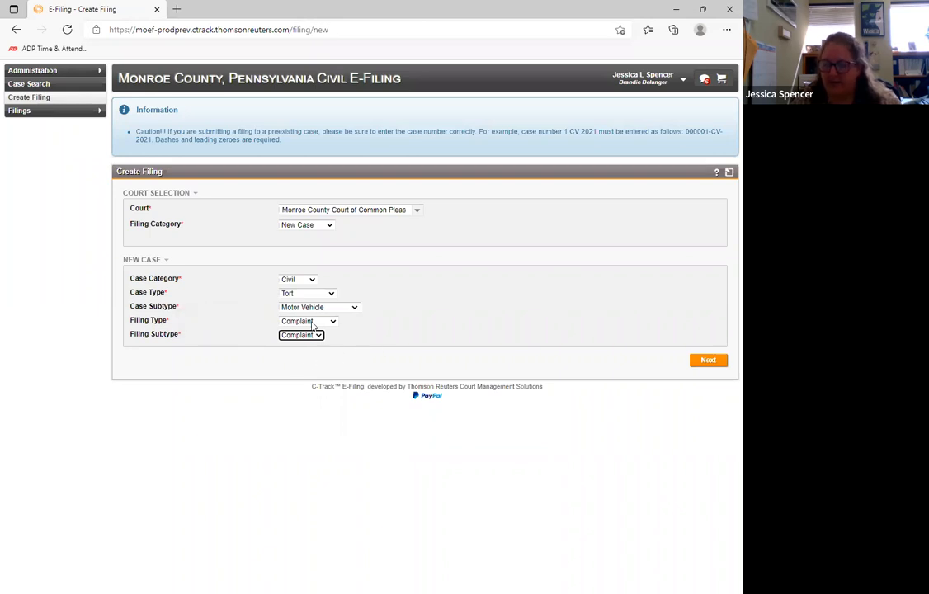
- Try the Family case category with the Custody case type and look through the available case subtypes
{"action": "left_click", "coordinate": [311, 281]}
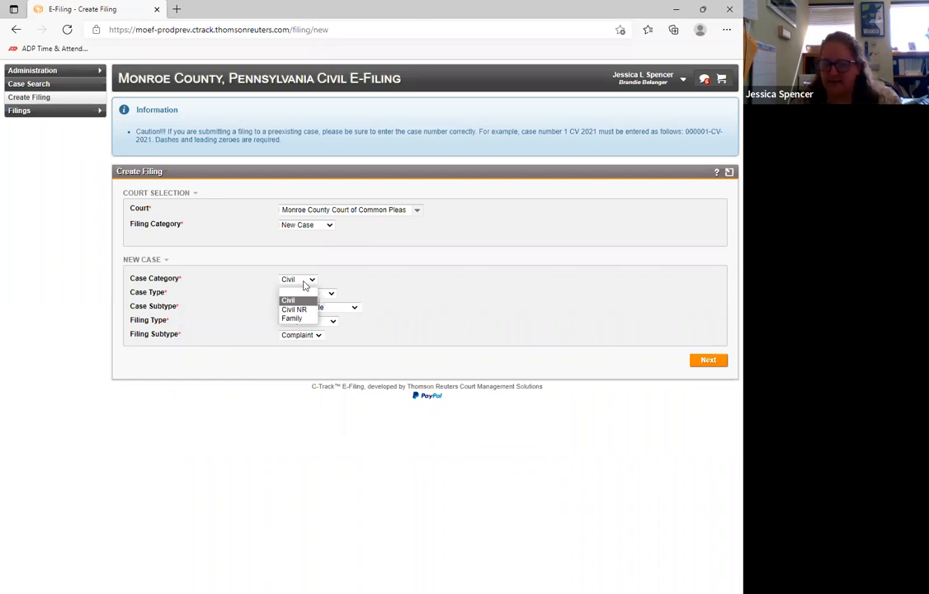
{"action": "left_click", "coordinate": [303, 317]}
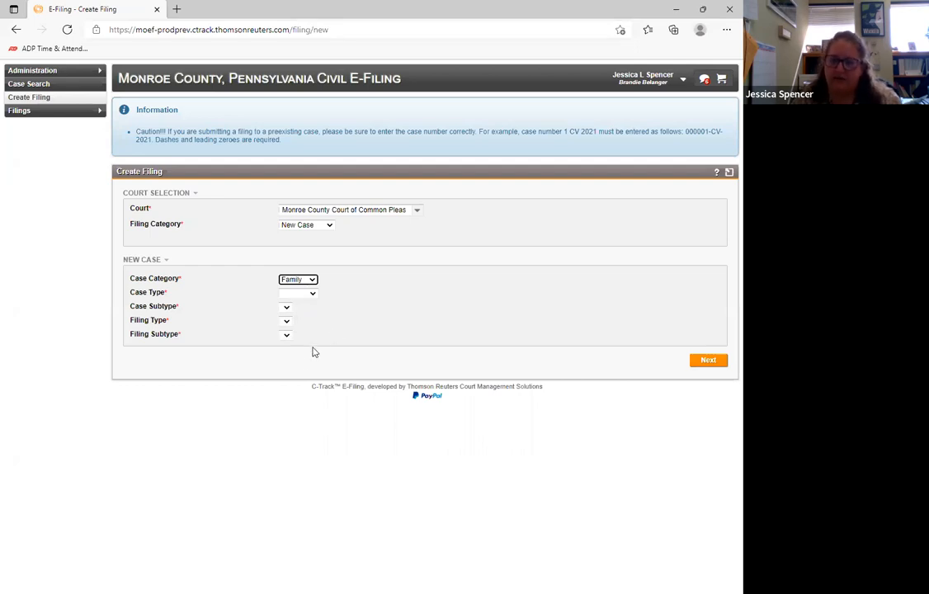
{"action": "left_click", "coordinate": [310, 294]}
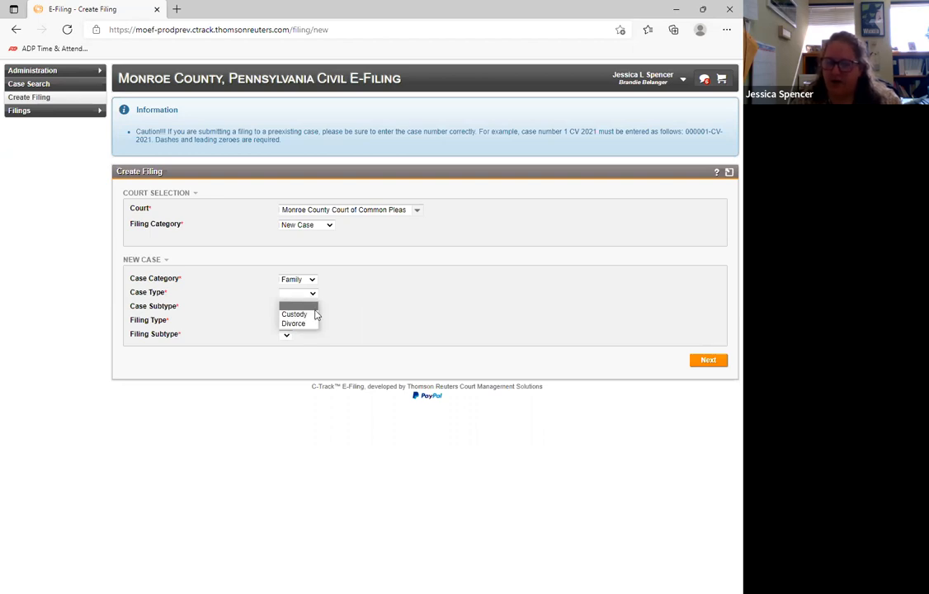
{"action": "left_click", "coordinate": [313, 315]}
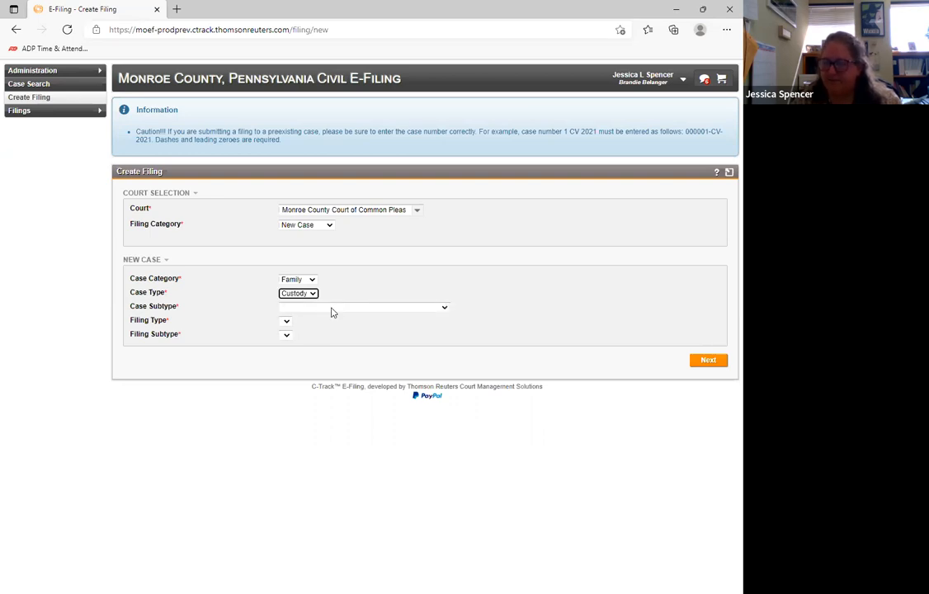
{"action": "left_click", "coordinate": [332, 308]}
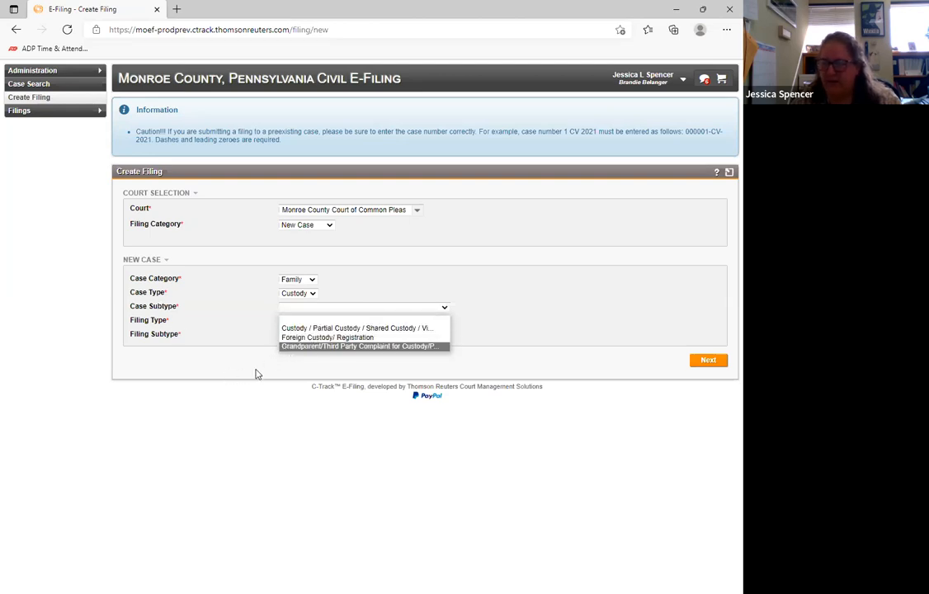
- Return the case to Civil, Tort and Motor Vehicle with a Complaint filing, and continue to the party information
{"action": "left_click", "coordinate": [307, 294]}
{"action": "left_click", "coordinate": [307, 279]}
{"action": "left_click", "coordinate": [305, 301]}
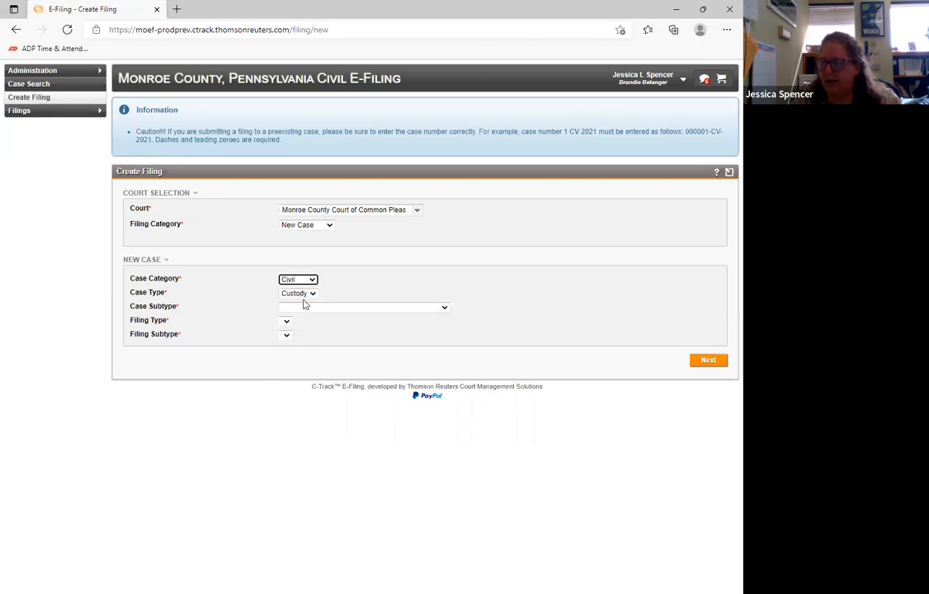
{"action": "left_click", "coordinate": [312, 293]}
{"action": "left_click", "coordinate": [294, 360]}
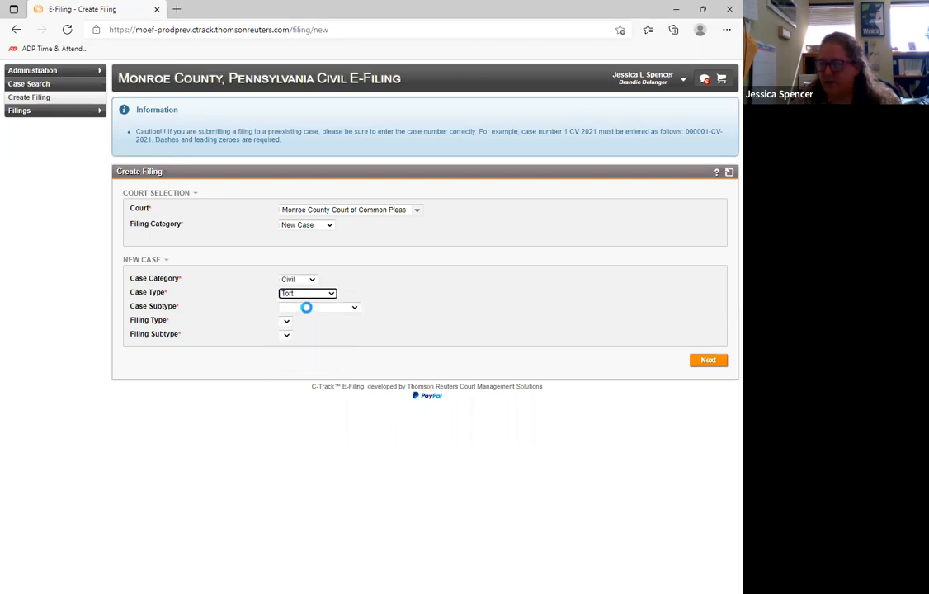
{"action": "left_click", "coordinate": [310, 307]}
{"action": "left_click", "coordinate": [318, 347]}
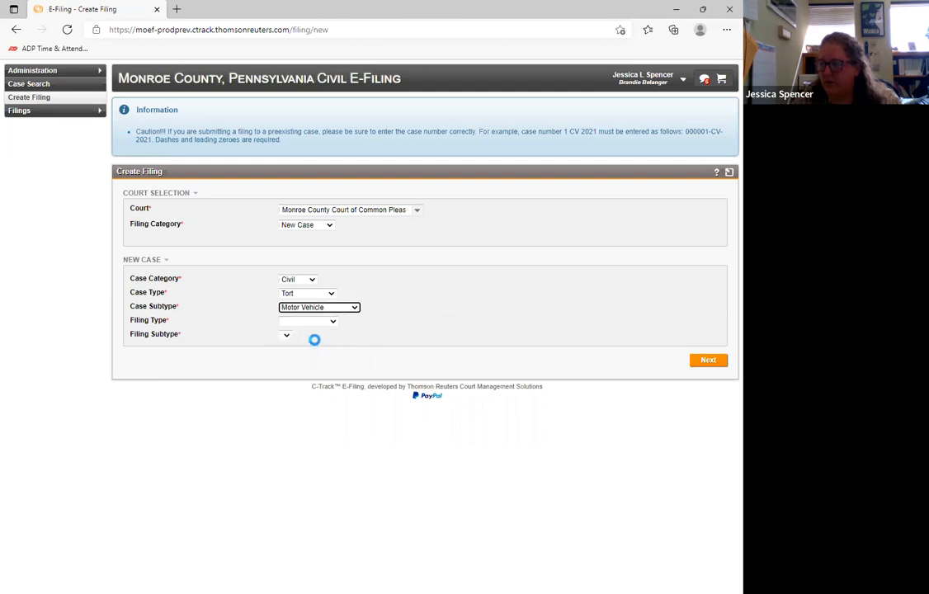
{"action": "left_click", "coordinate": [310, 320]}
{"action": "left_click", "coordinate": [298, 369]}
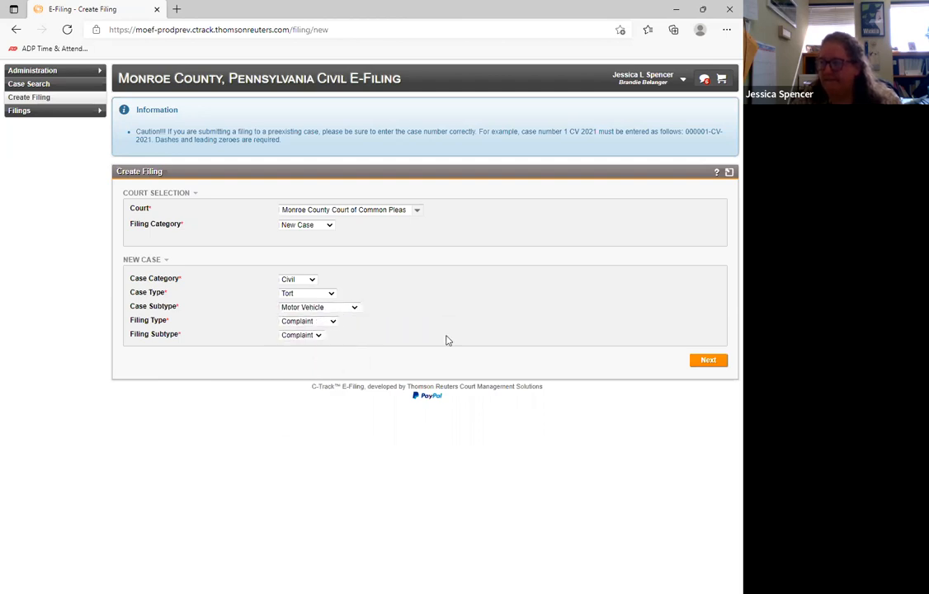
{"action": "left_click", "coordinate": [709, 360]}
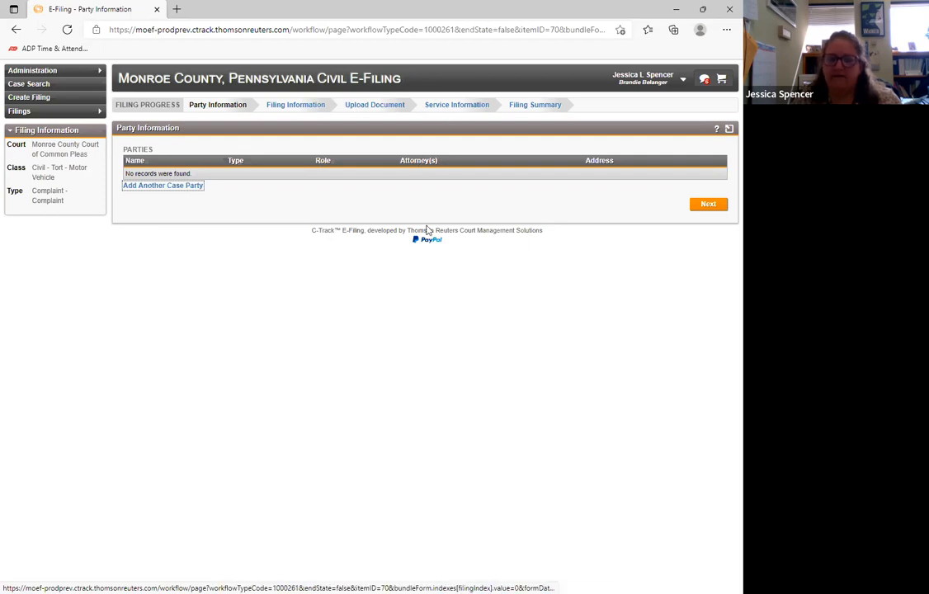
- Return to the home page and reopen the Complaint from the draft filing queue for editing
{"action": "left_click", "coordinate": [252, 69]}
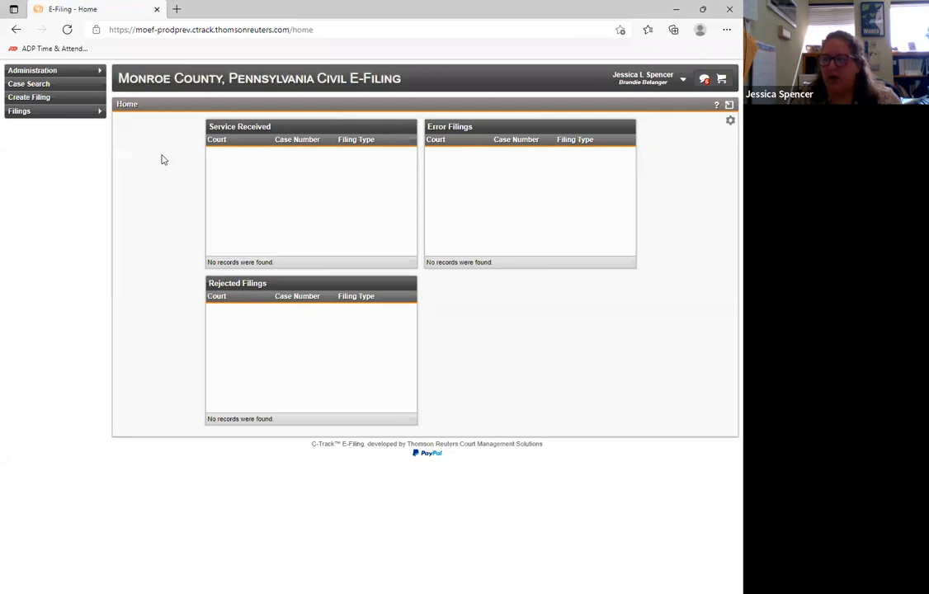
{"action": "mouse_move", "coordinate": [93, 116]}
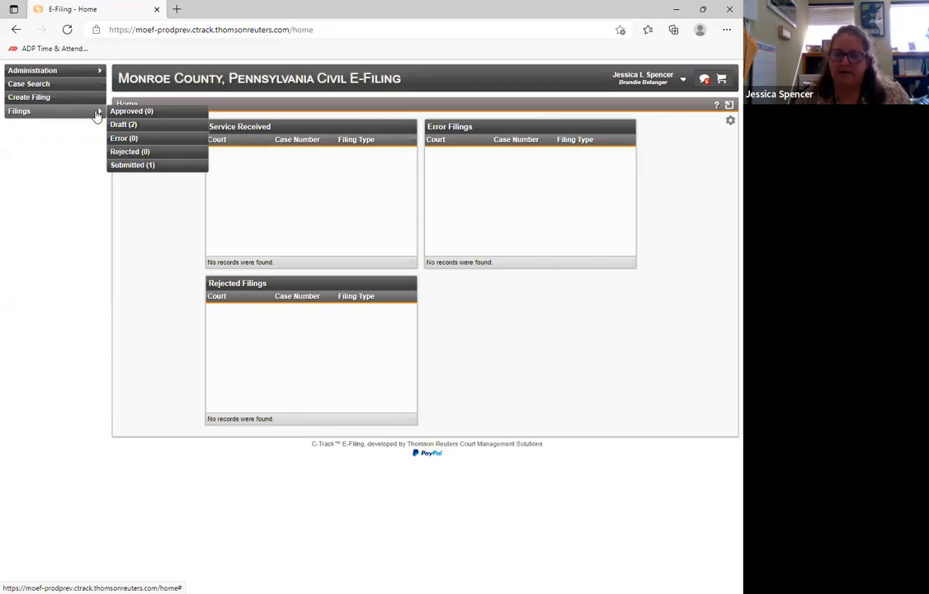
{"action": "left_click", "coordinate": [133, 124]}
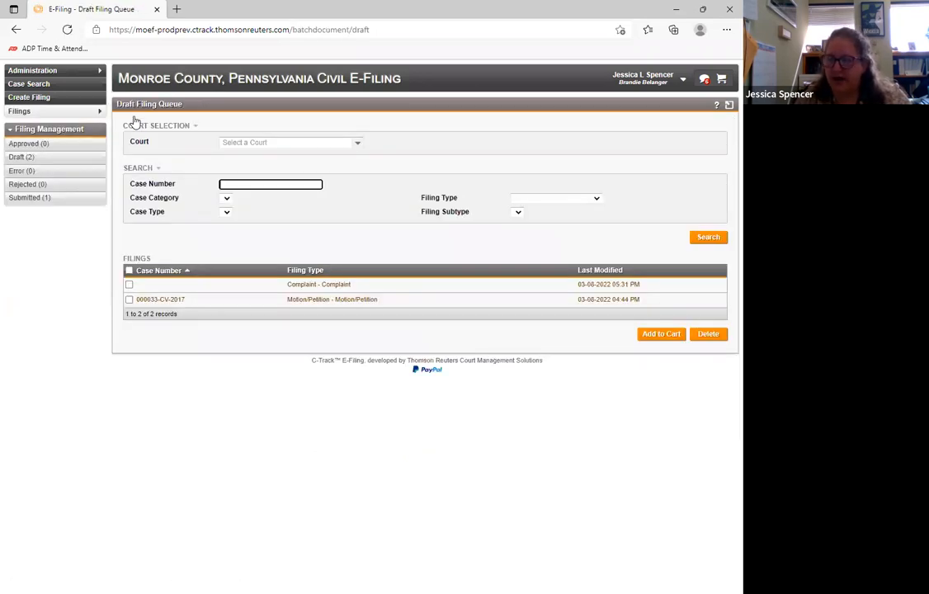
{"action": "left_click", "coordinate": [325, 285]}
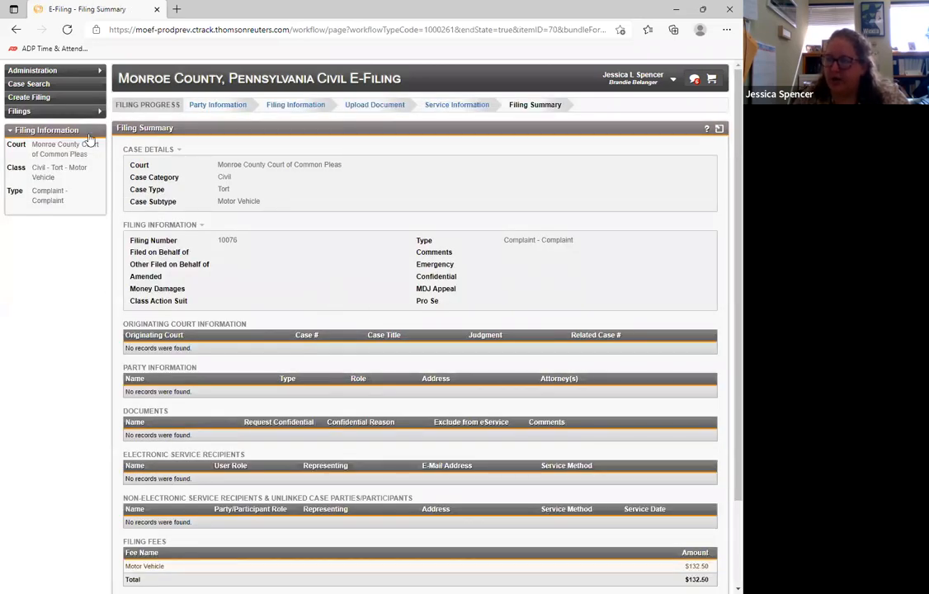
{"action": "scroll", "coordinate": [519, 256], "scroll_direction": "down", "scroll_amount": 2}
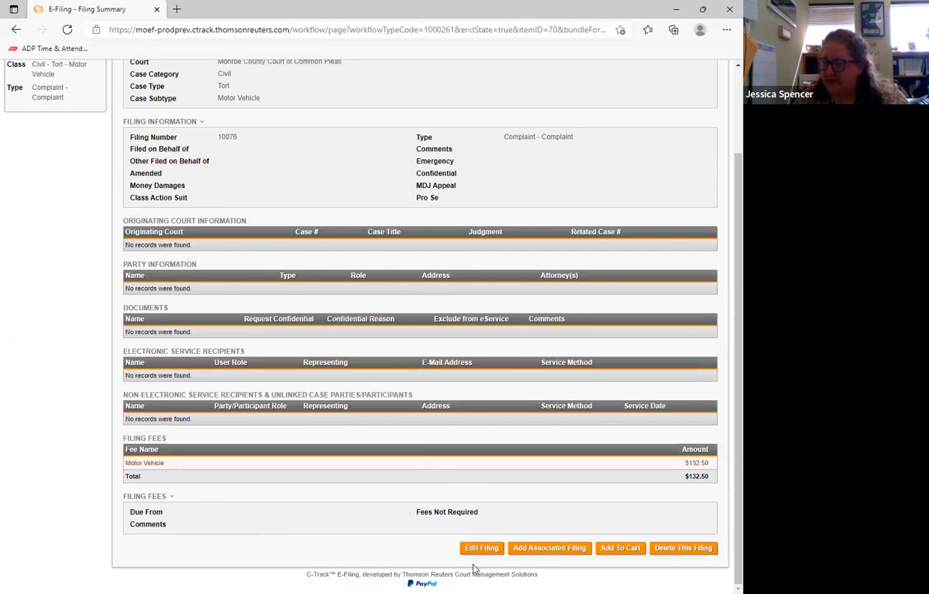
{"action": "left_click", "coordinate": [480, 548]}
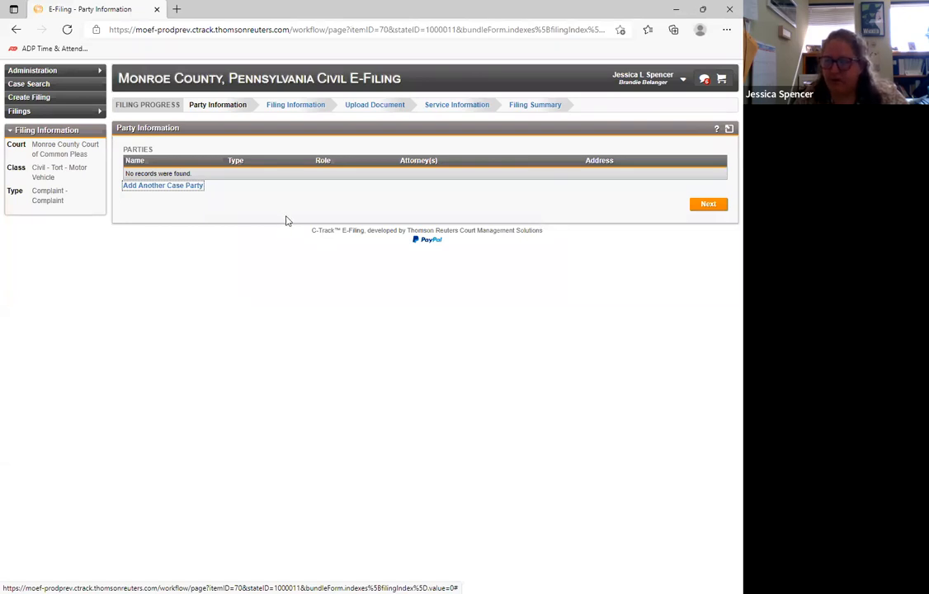
- Add another case party to the Complaint and set its role to Plaintiff
{"action": "left_click", "coordinate": [171, 188]}
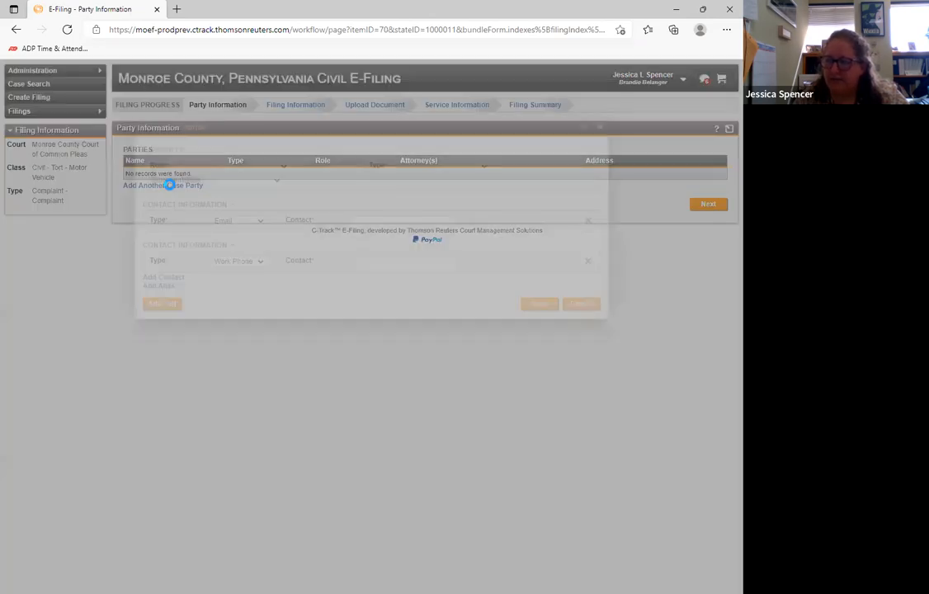
{"action": "left_click", "coordinate": [283, 167]}
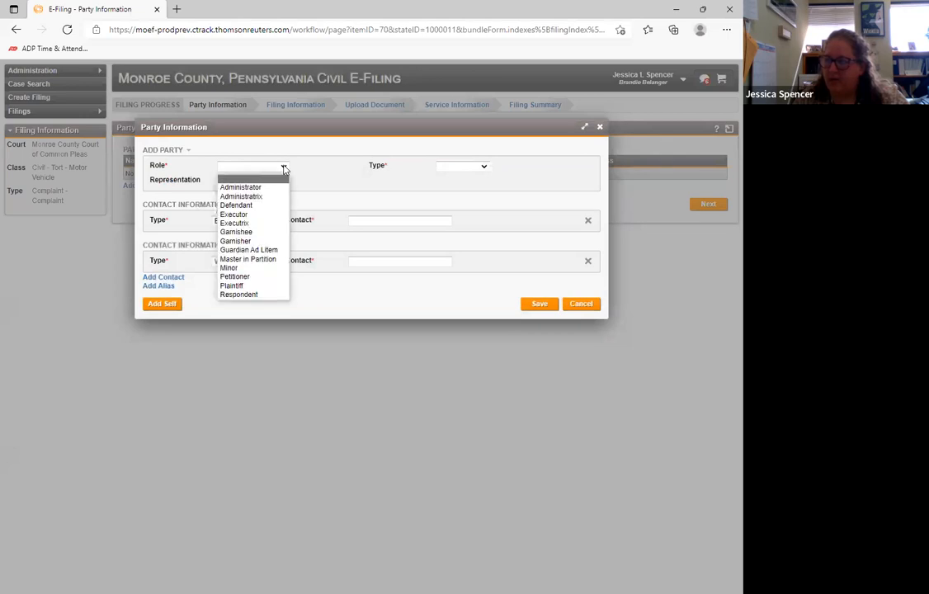
{"action": "left_click", "coordinate": [243, 285]}
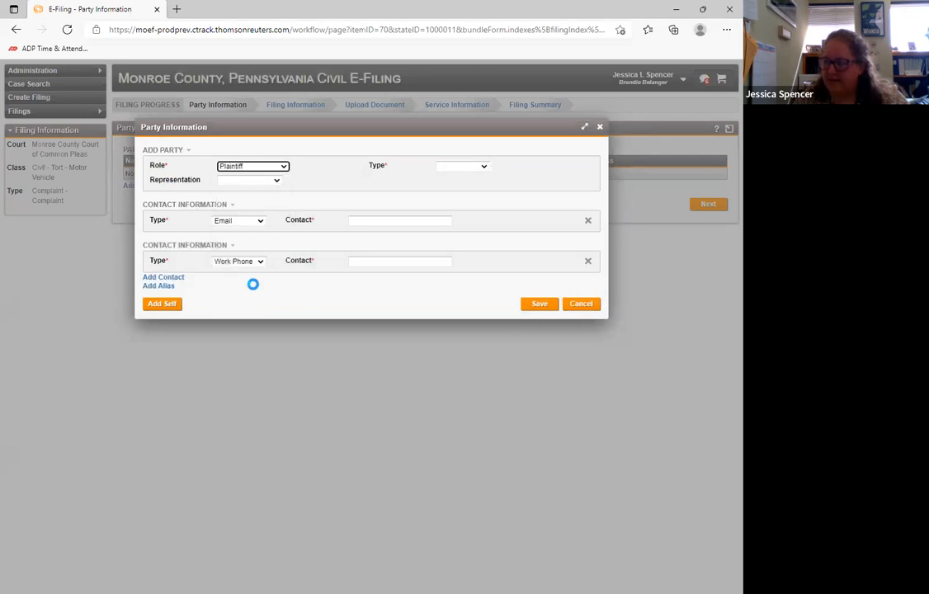
{"action": "left_click", "coordinate": [472, 168]}
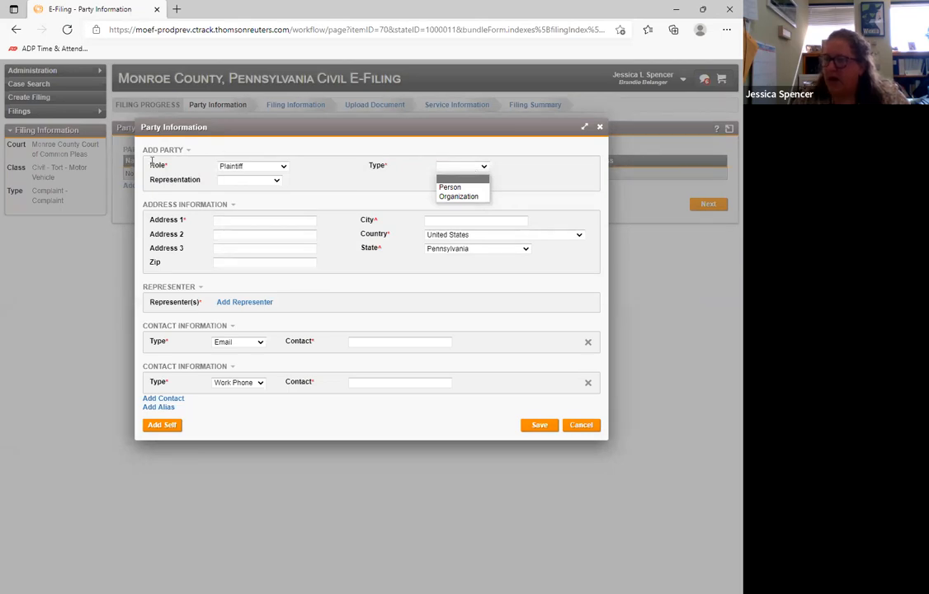
{"action": "left_click", "coordinate": [280, 168]}
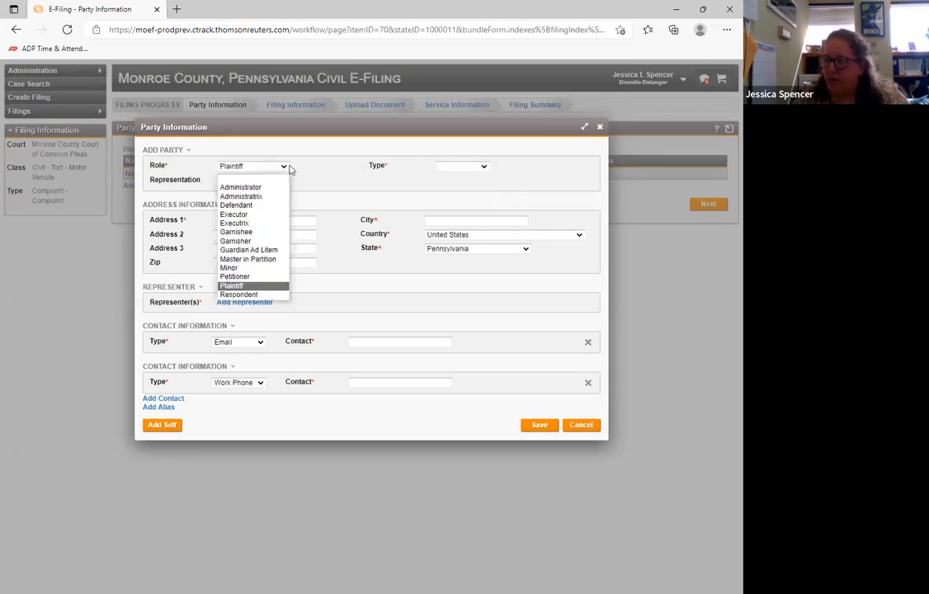
{"action": "left_click", "coordinate": [266, 289]}
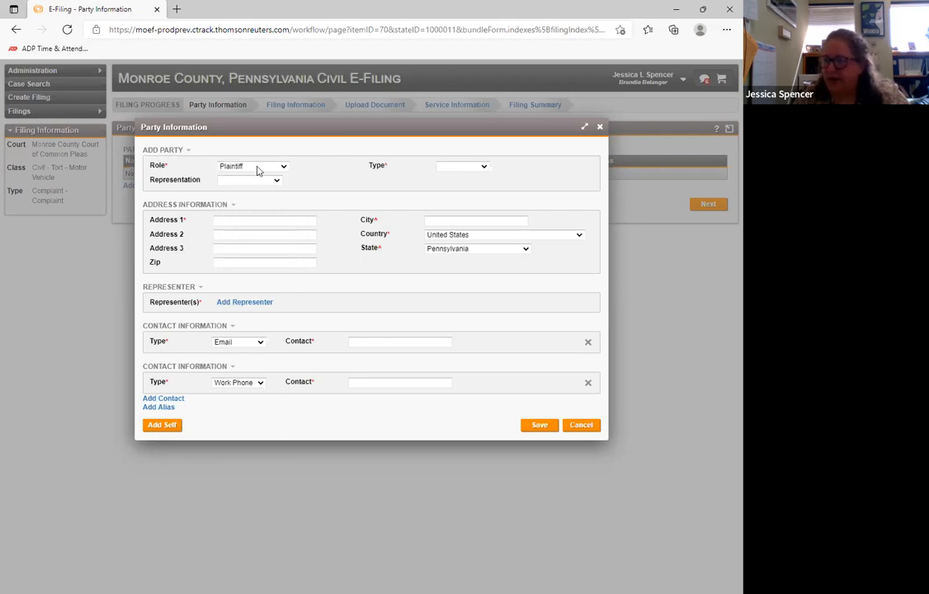
- Set the plaintiff's party type to Person and the representation to Attorney
{"action": "left_click", "coordinate": [480, 169]}
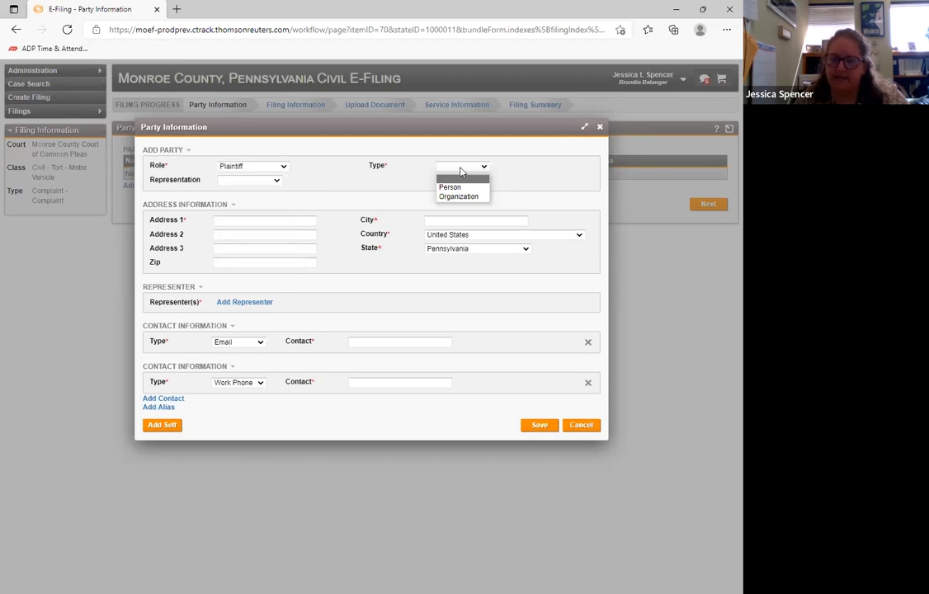
{"action": "left_click", "coordinate": [451, 188]}
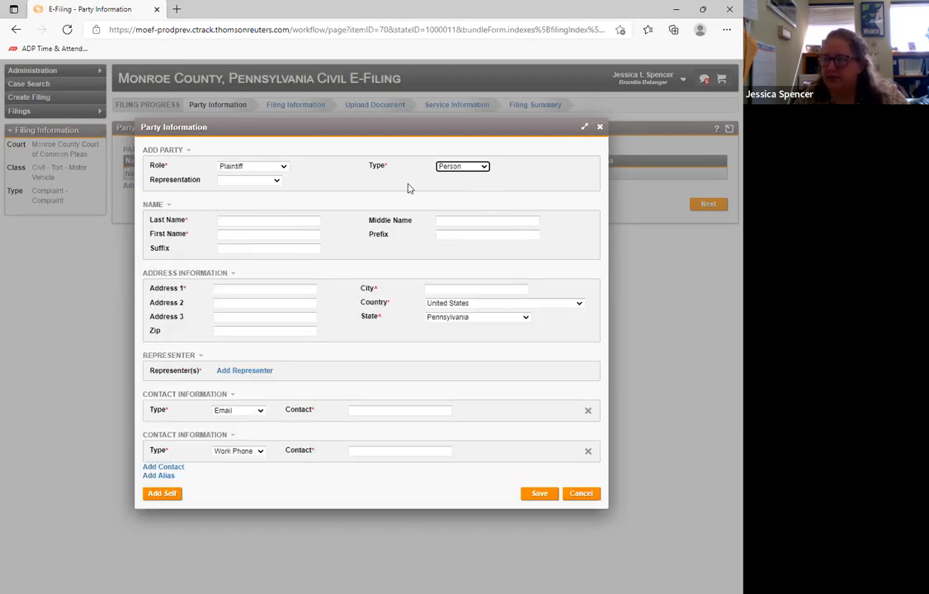
{"action": "left_click", "coordinate": [346, 161]}
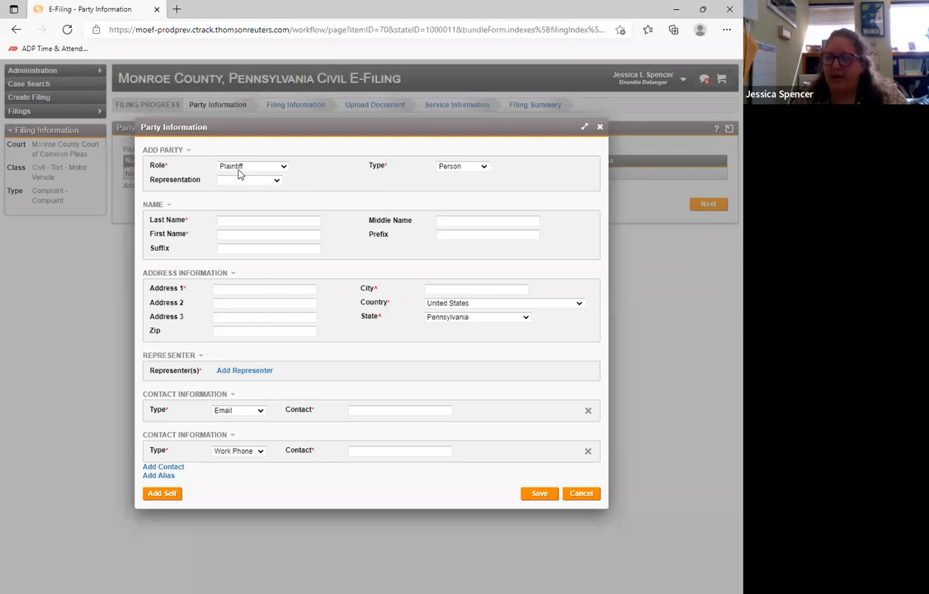
{"action": "left_click", "coordinate": [276, 181]}
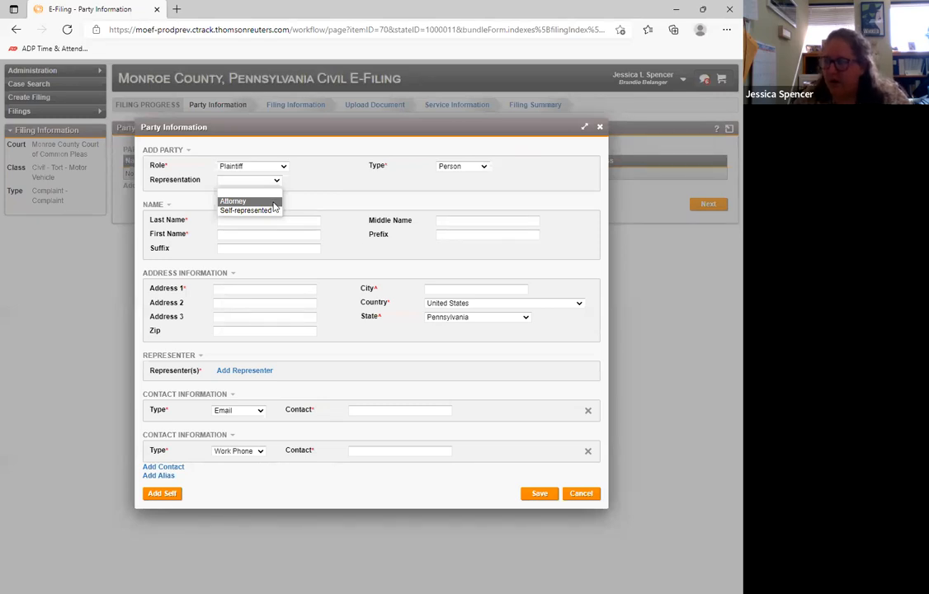
{"action": "left_click", "coordinate": [239, 201]}
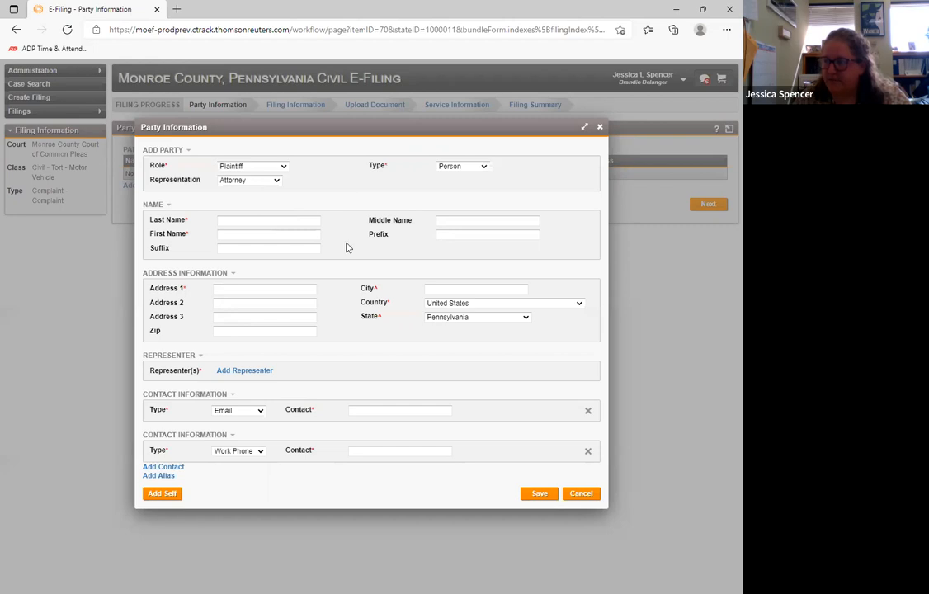
- Enter the plaintiff's last name and first name, leaving the middle name and prefix empty
{"action": "left_click", "coordinate": [263, 221]}
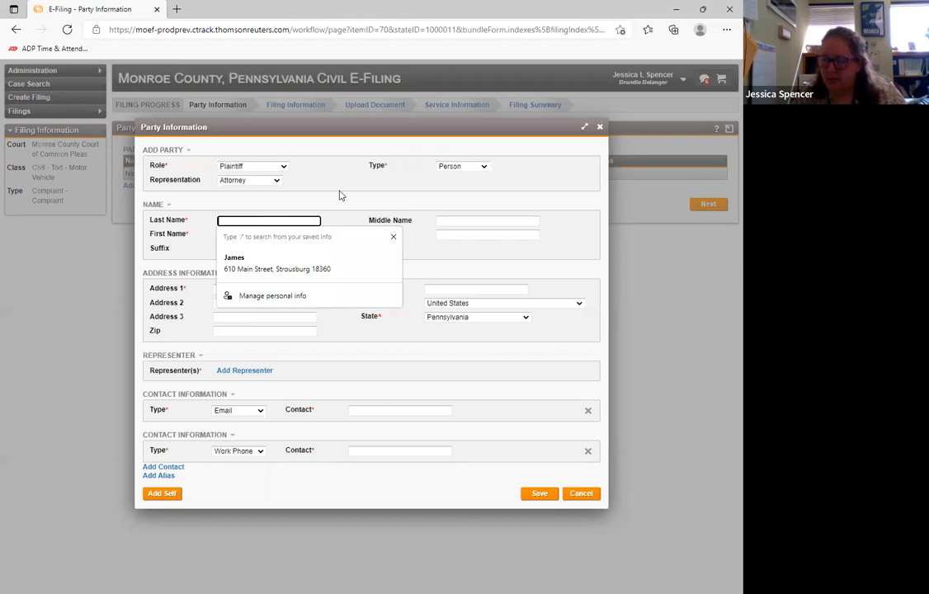
{"action": "type", "text": "Doe"}
{"action": "key", "text": "Tab"}
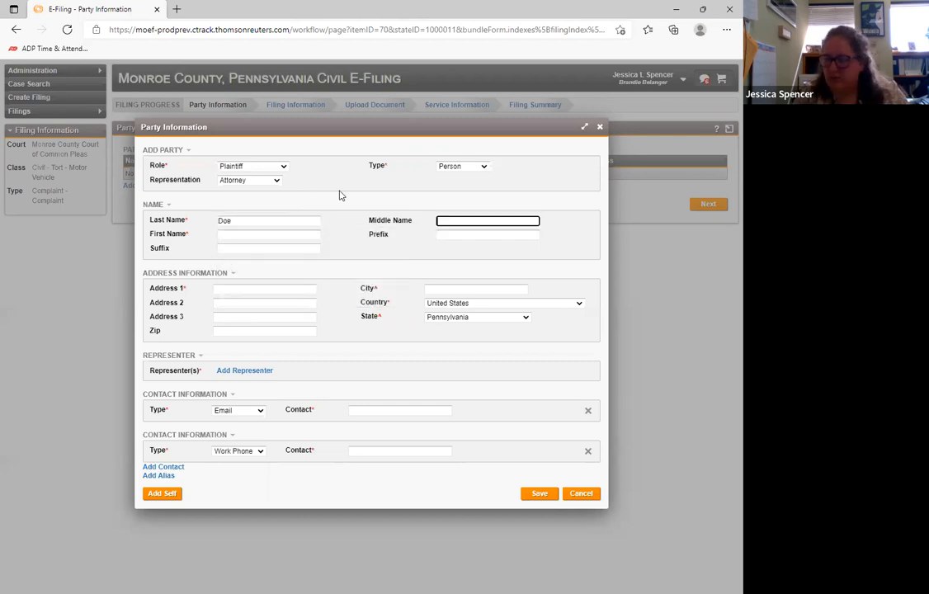
{"action": "key", "text": "Tab"}
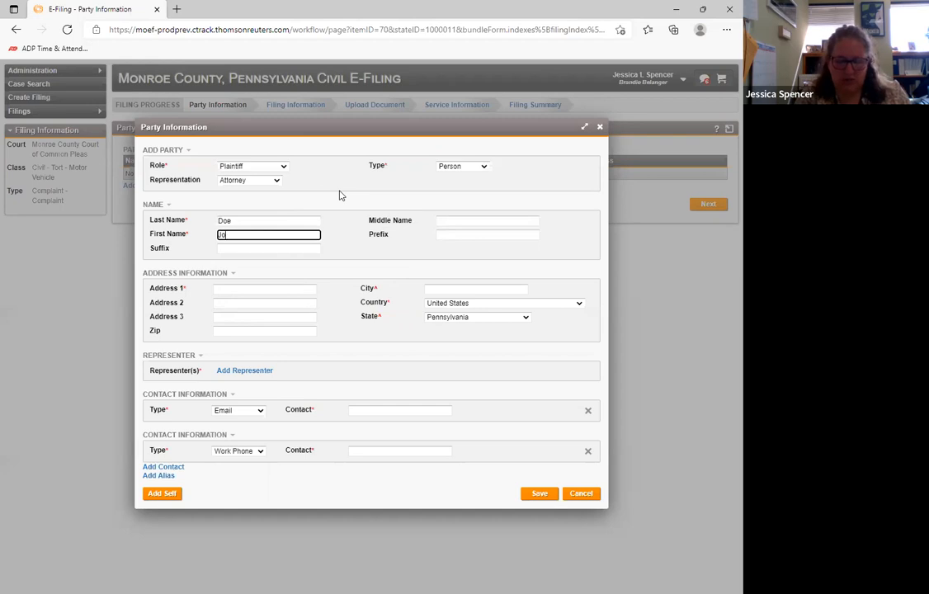
{"action": "left_click", "coordinate": [339, 246]}
- Fill in the plaintiff's street address, city and zip code in the address information
{"action": "left_click", "coordinate": [239, 288]}
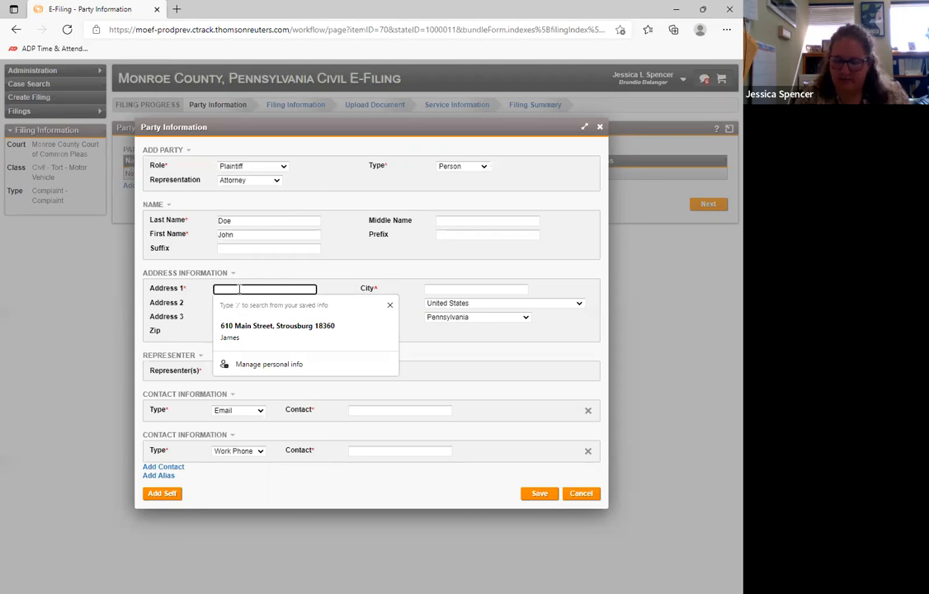
{"action": "type", "text": "123 Main Street"}
{"action": "key", "text": "Tab"}
{"action": "type", "text": "Strou"}
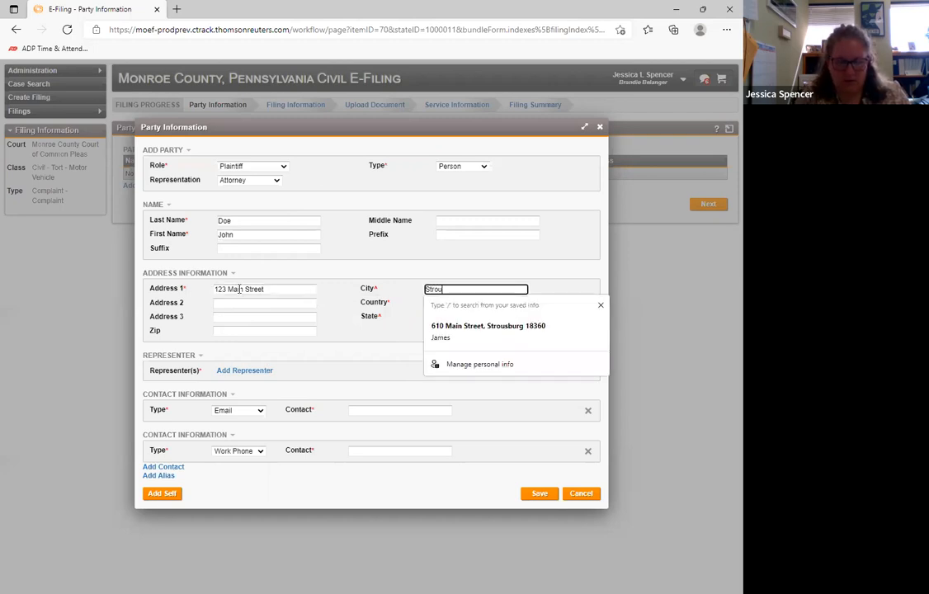
{"action": "type", "text": "dsburg"}
{"action": "key", "text": "Tab"}
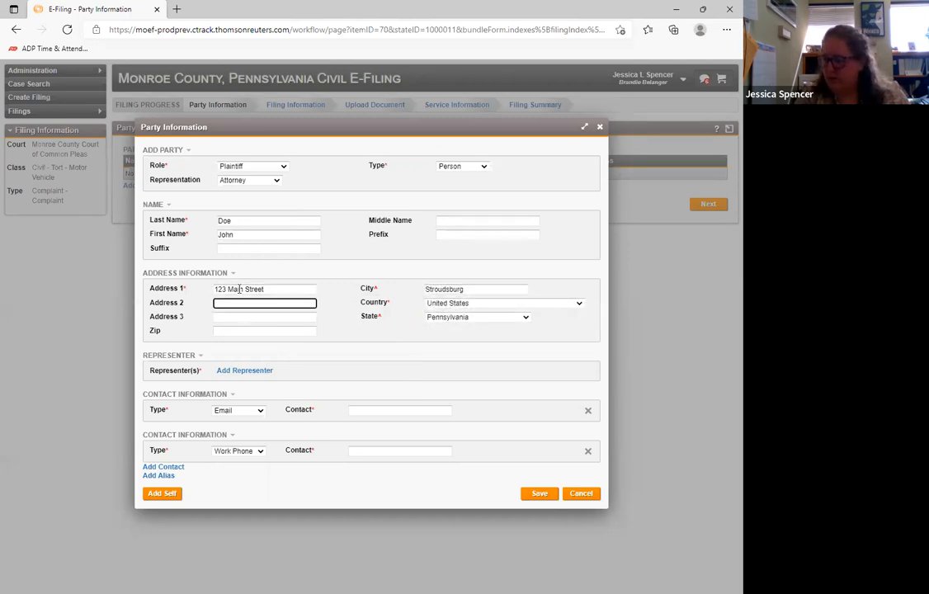
{"action": "left_click", "coordinate": [266, 330]}
{"action": "type", "text": "18360"}
{"action": "left_click", "coordinate": [336, 338]}
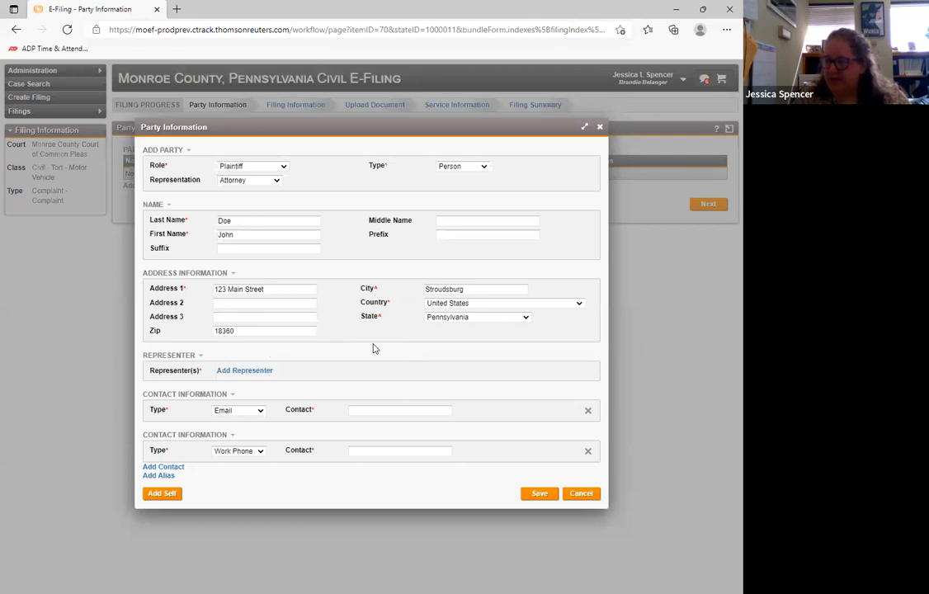
- Open the representer search for the plaintiff's attorney and check the requirement for the last name field
{"action": "left_click", "coordinate": [256, 372]}
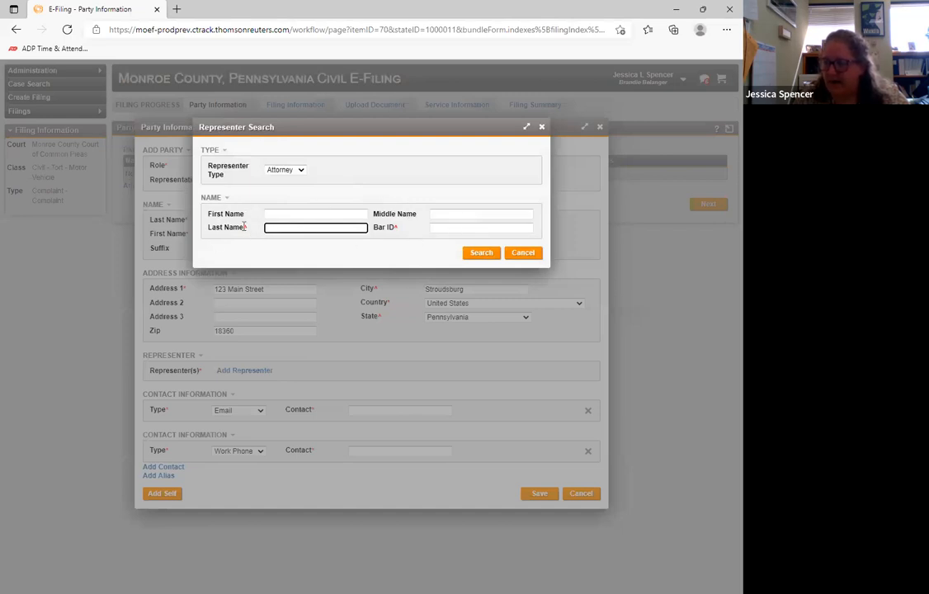
{"action": "mouse_move", "coordinate": [244, 226]}
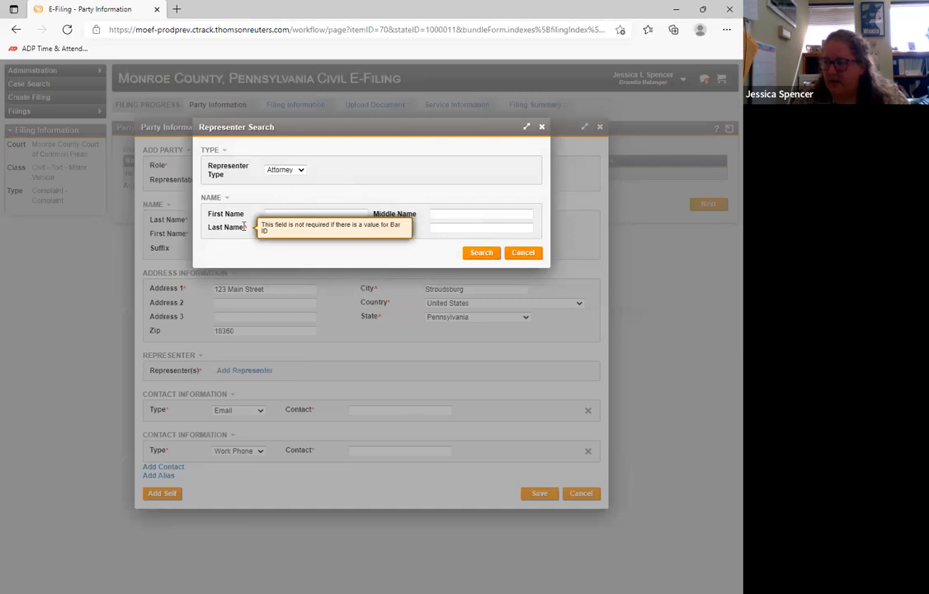
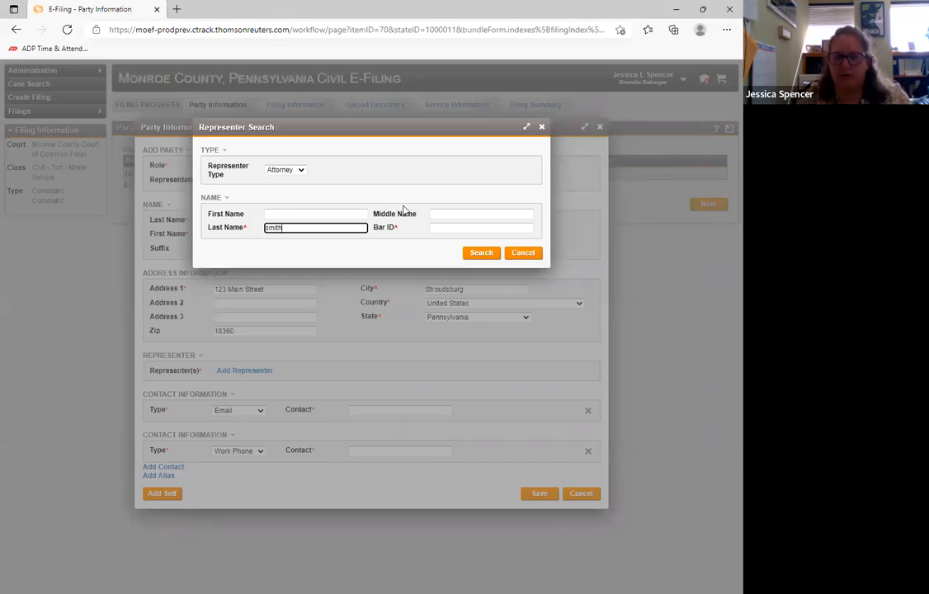
- Search for attorneys by the entered last name and add the first listed attorney as the plaintiff's representer
{"action": "left_click", "coordinate": [467, 254]}
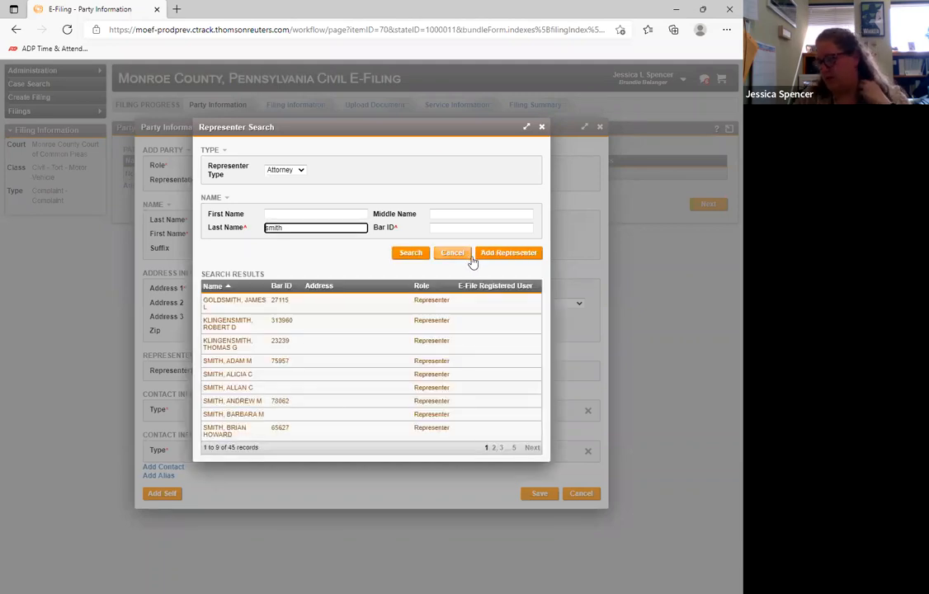
{"action": "left_click", "coordinate": [320, 306]}
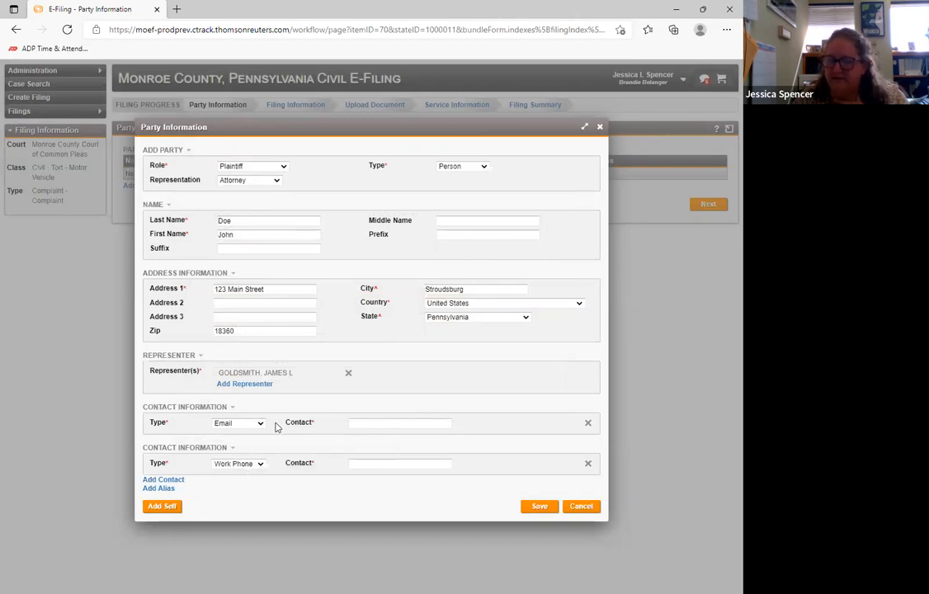
- Check the available contact types and remove the Work Phone contact entry from the plaintiff
{"action": "left_click", "coordinate": [260, 464]}
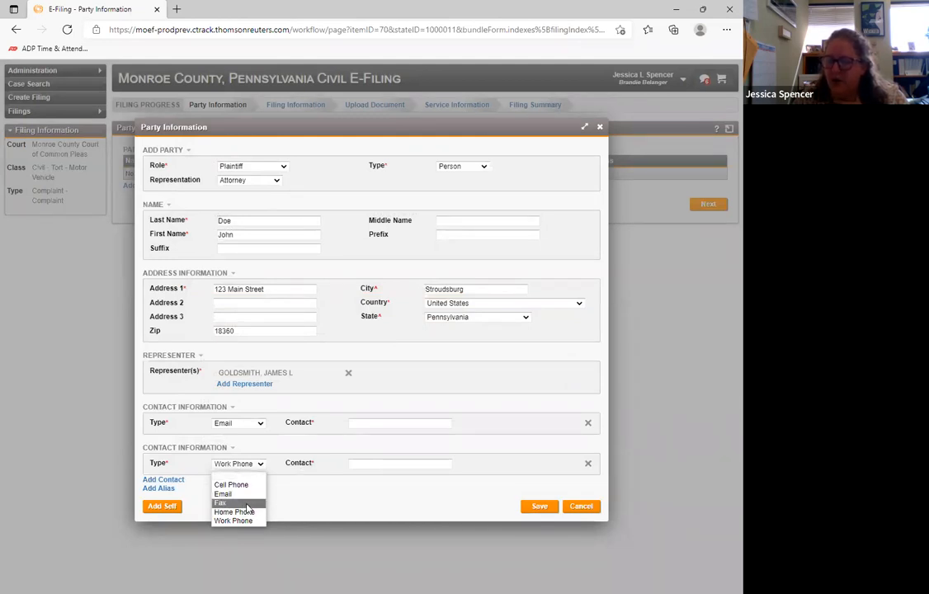
{"action": "left_click", "coordinate": [260, 467]}
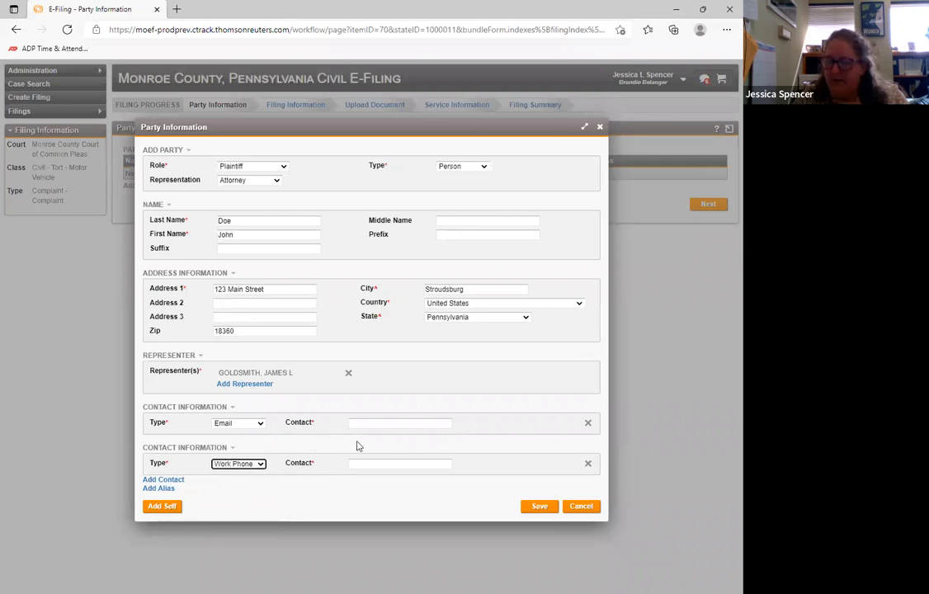
{"action": "left_click", "coordinate": [587, 463]}
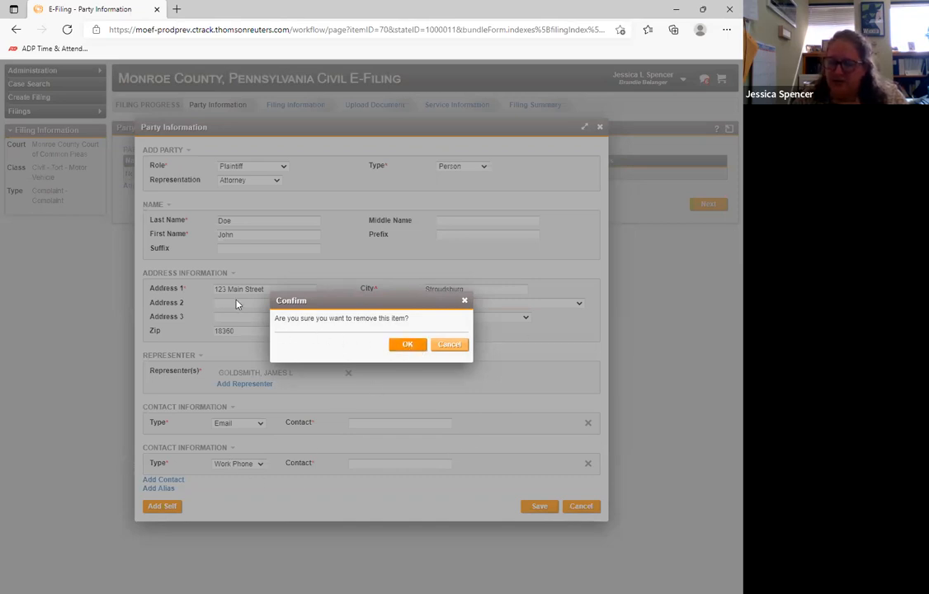
{"action": "left_click", "coordinate": [406, 344]}
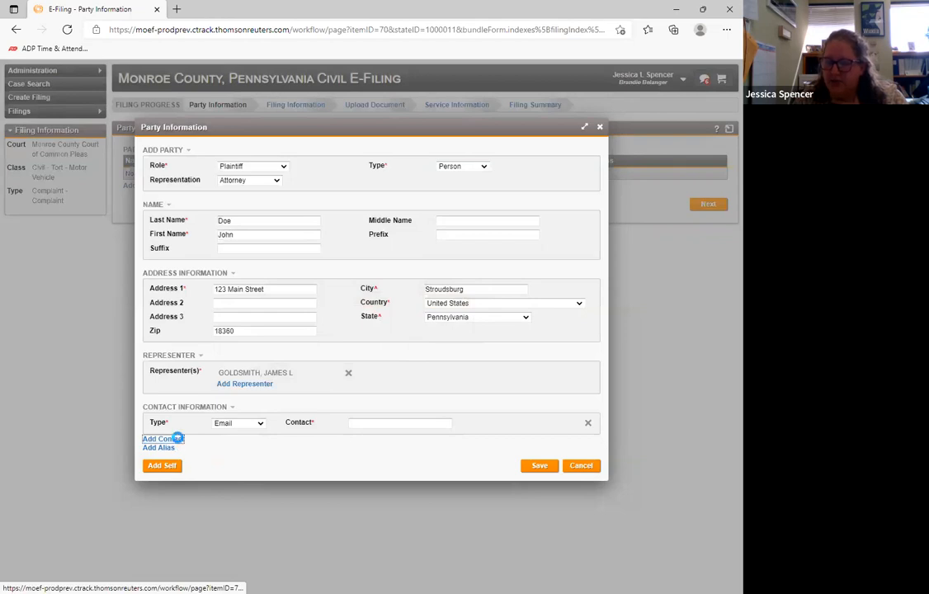
- Add another blank contact entry for the plaintiff and remove it again
{"action": "left_click", "coordinate": [164, 439]}
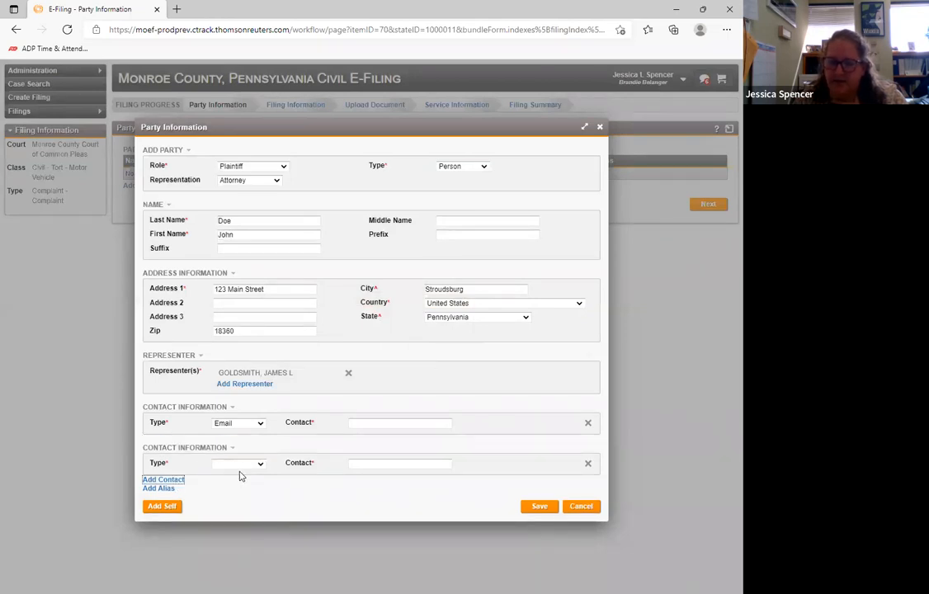
{"action": "left_click", "coordinate": [587, 463]}
{"action": "left_click", "coordinate": [411, 346]}
- Fill in the plaintiff's contact e-mail and save the plaintiff's party information
{"action": "left_click", "coordinate": [396, 422]}
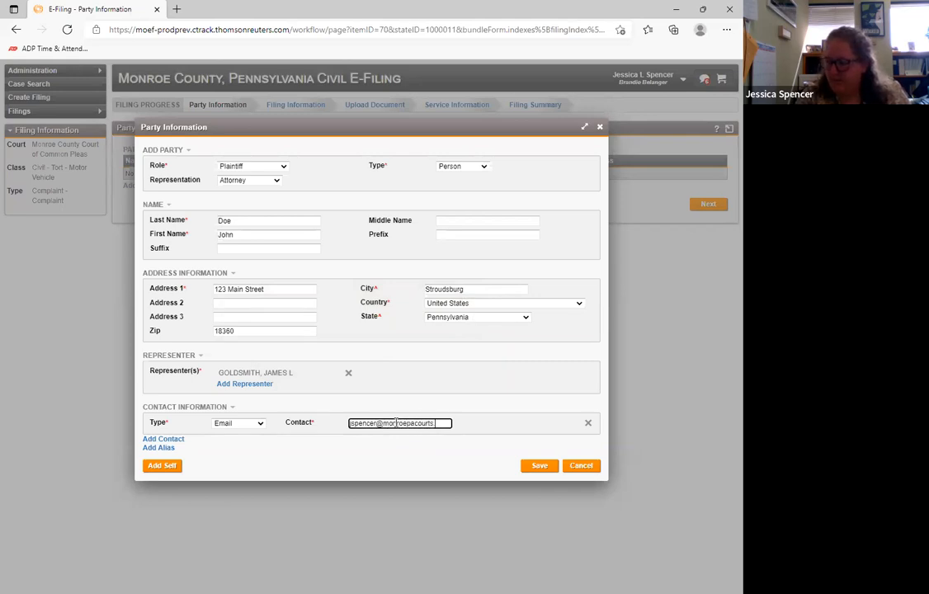
{"action": "left_click", "coordinate": [428, 459]}
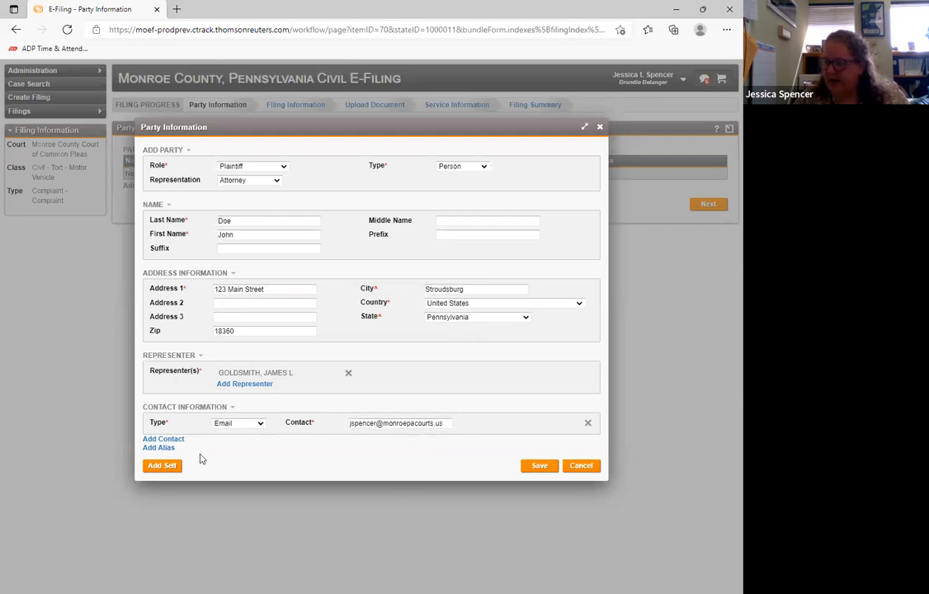
{"action": "left_click", "coordinate": [165, 466]}
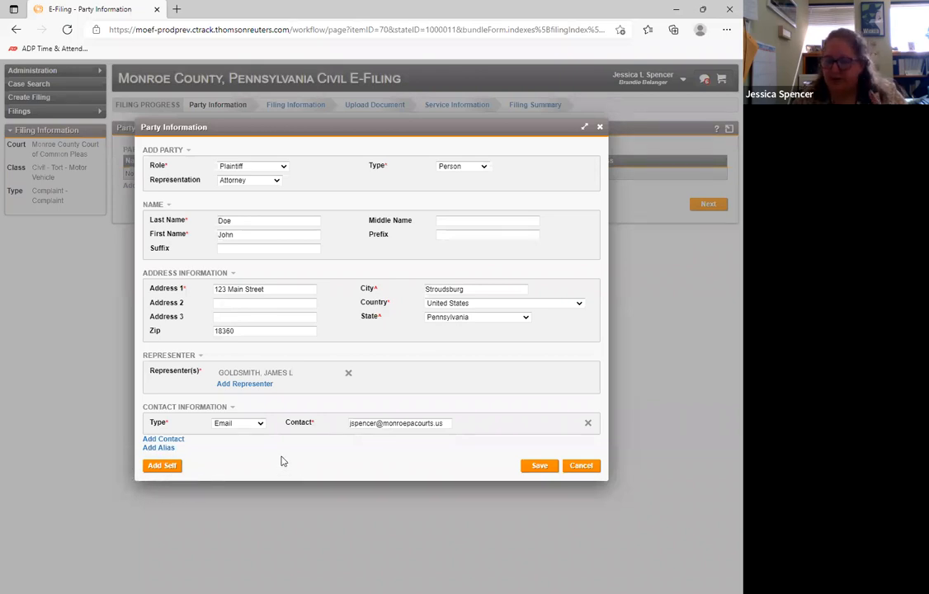
{"action": "left_click", "coordinate": [544, 467]}
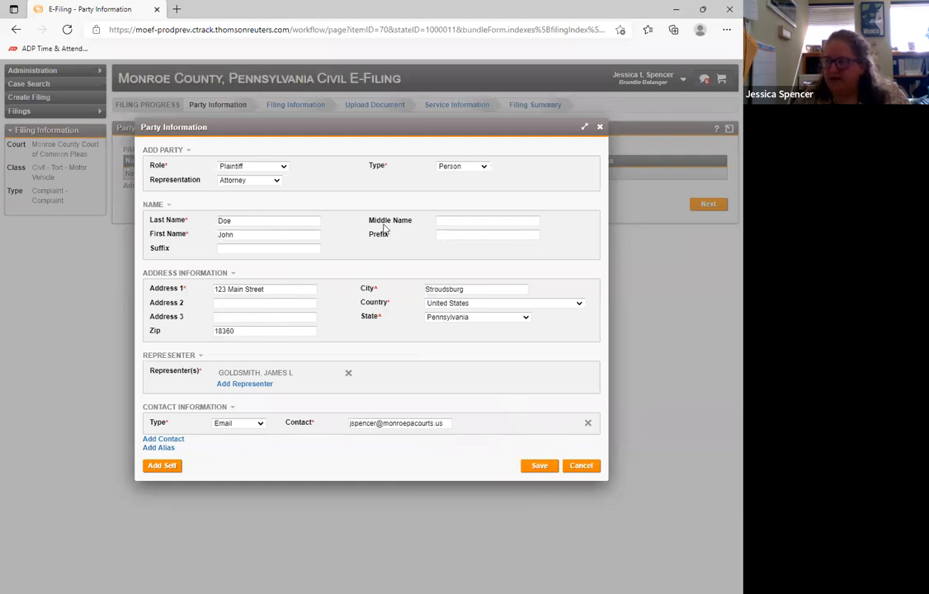
{"action": "left_click", "coordinate": [538, 468]}
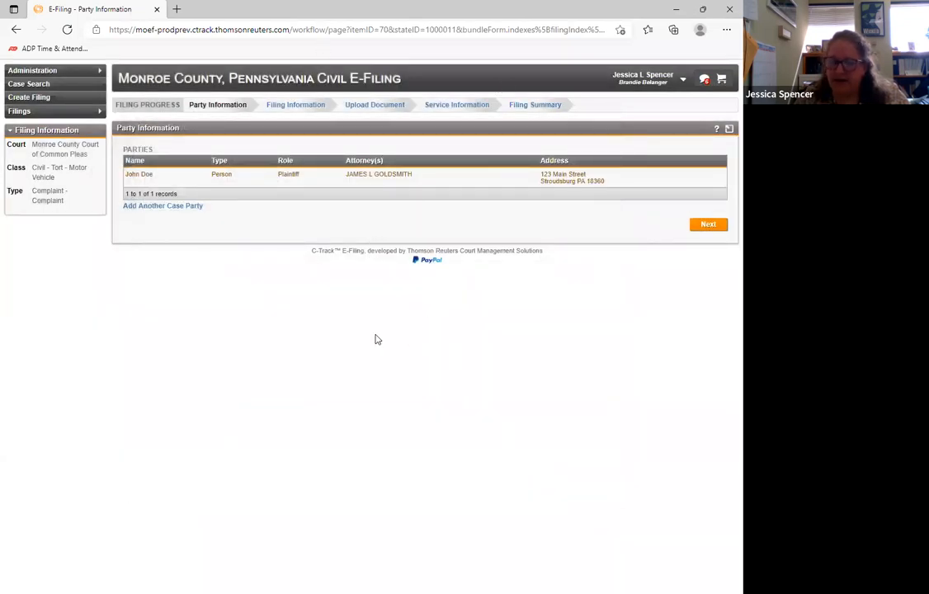
- Start adding another case party with the role Defendant and the type Person
{"action": "left_click", "coordinate": [175, 207]}
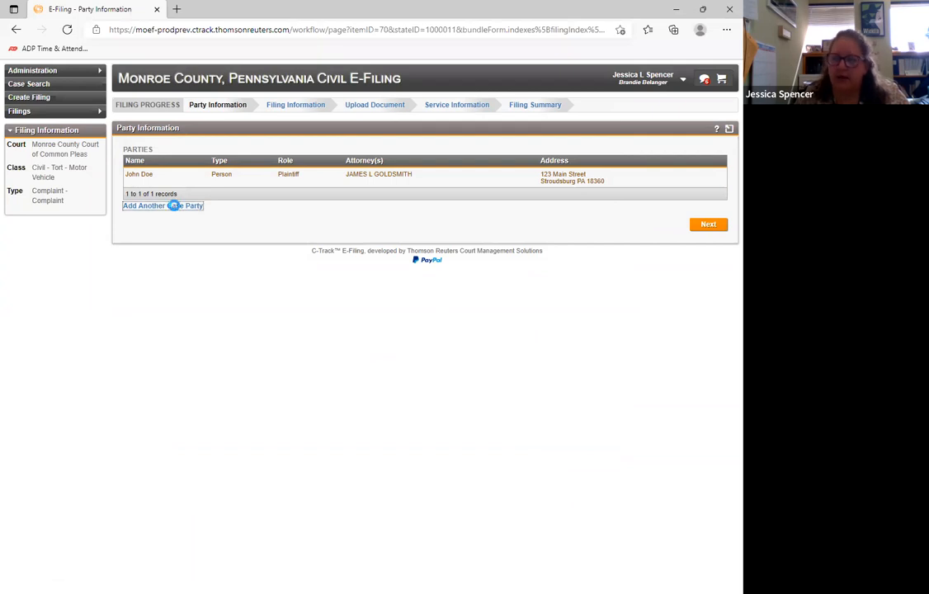
{"action": "left_click", "coordinate": [248, 167]}
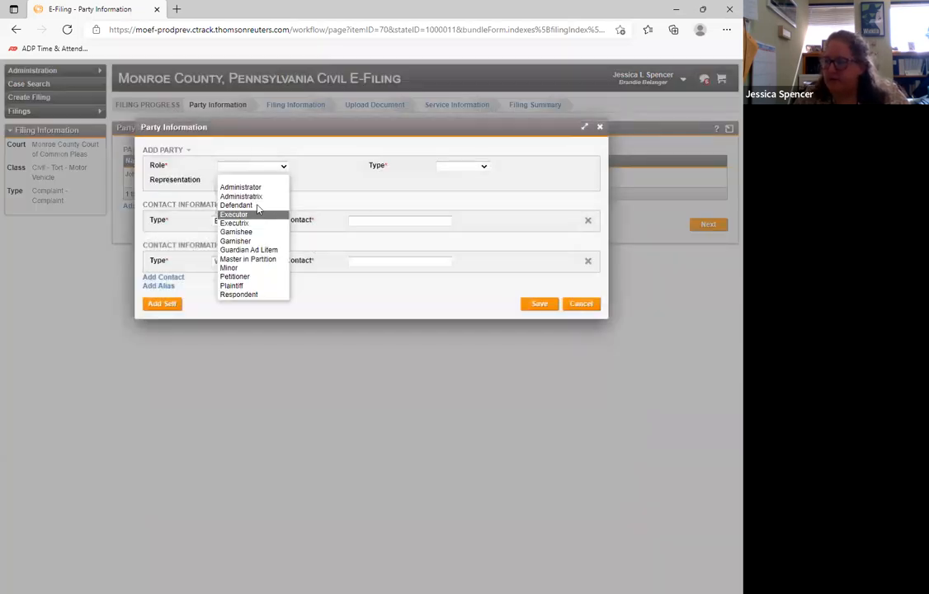
{"action": "left_click", "coordinate": [248, 204]}
{"action": "left_click", "coordinate": [451, 166]}
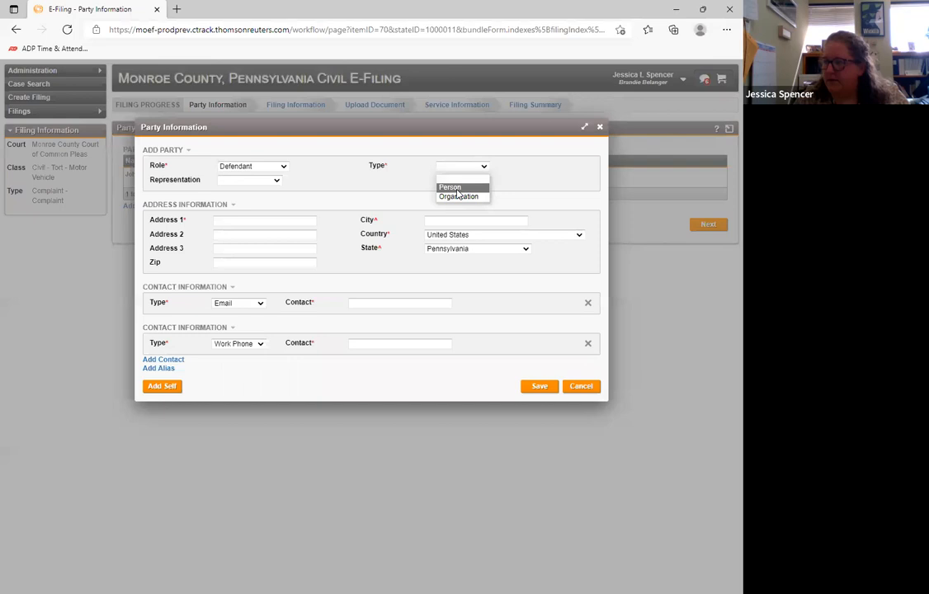
{"action": "left_click", "coordinate": [452, 188]}
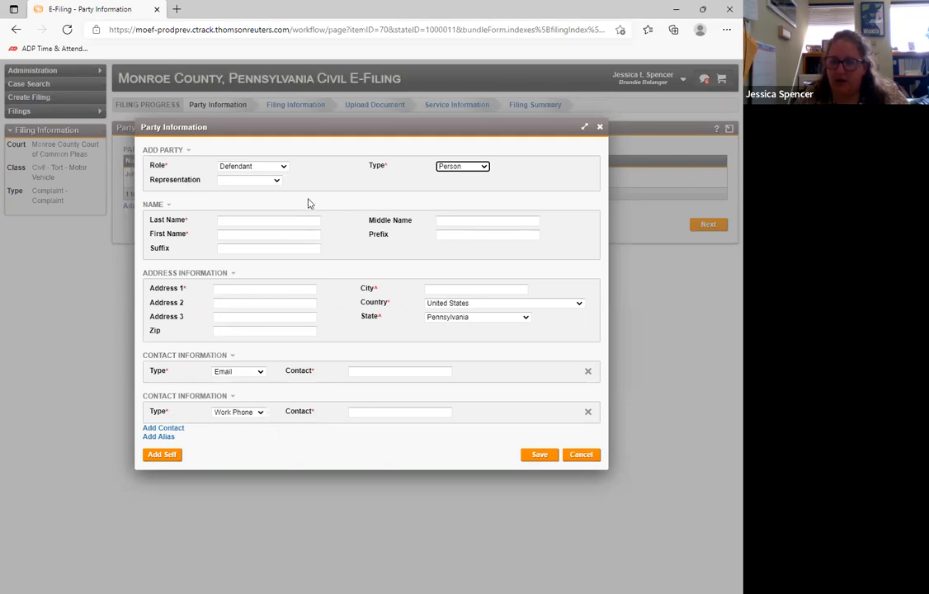
- Try Attorney as the defendant's representation and reset the representation to blank
{"action": "left_click", "coordinate": [273, 180]}
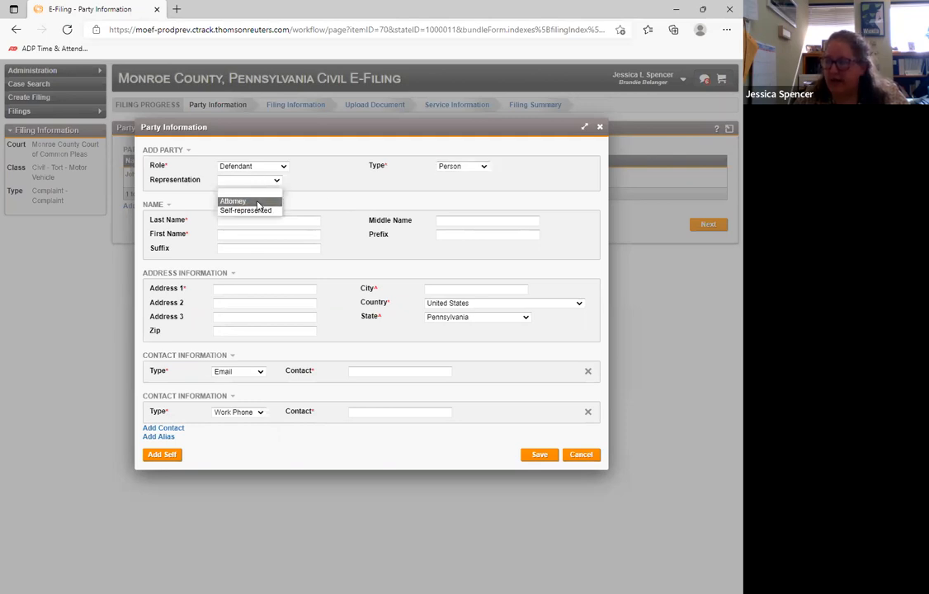
{"action": "left_click", "coordinate": [254, 202]}
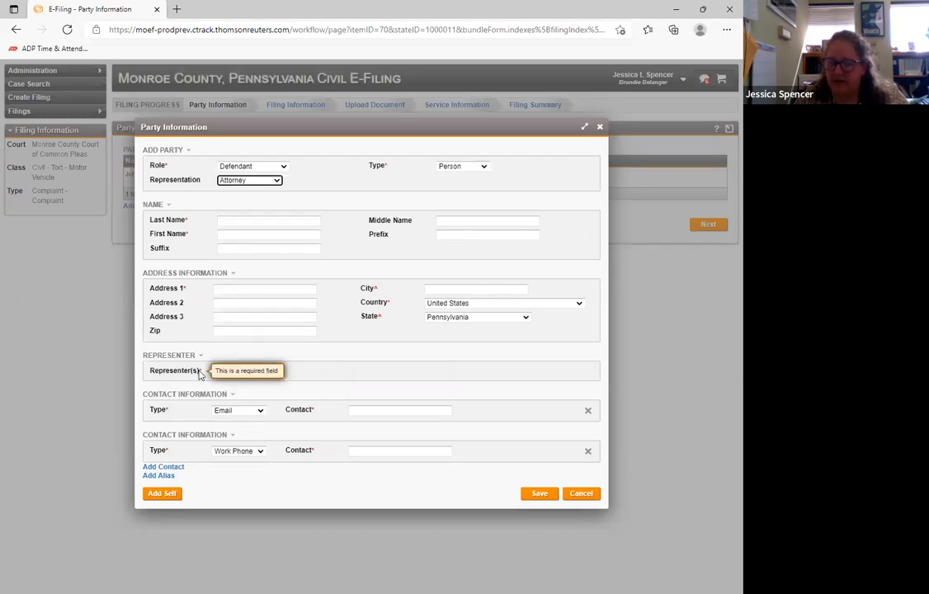
{"action": "left_click", "coordinate": [274, 180]}
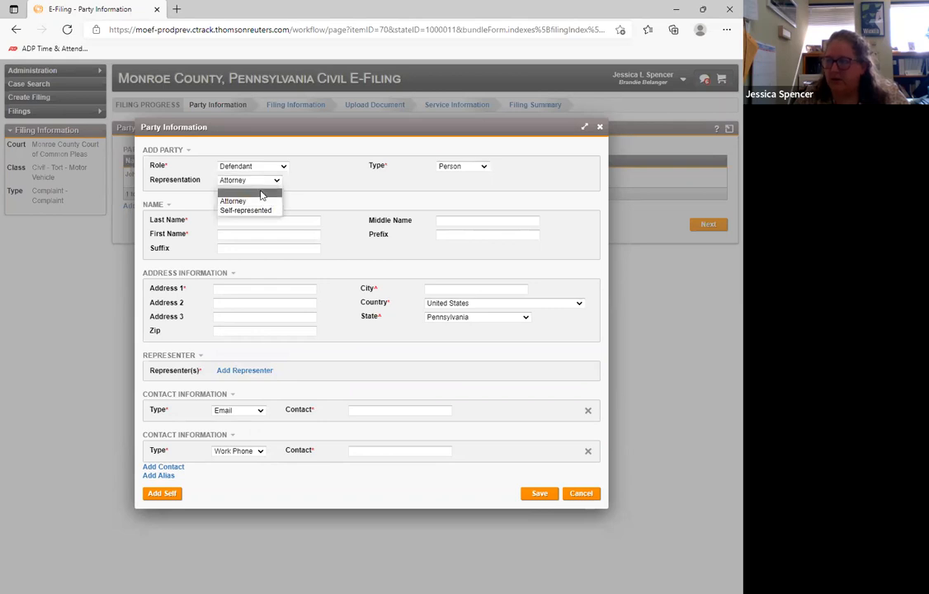
{"action": "left_click", "coordinate": [263, 188]}
{"action": "left_click", "coordinate": [341, 192]}
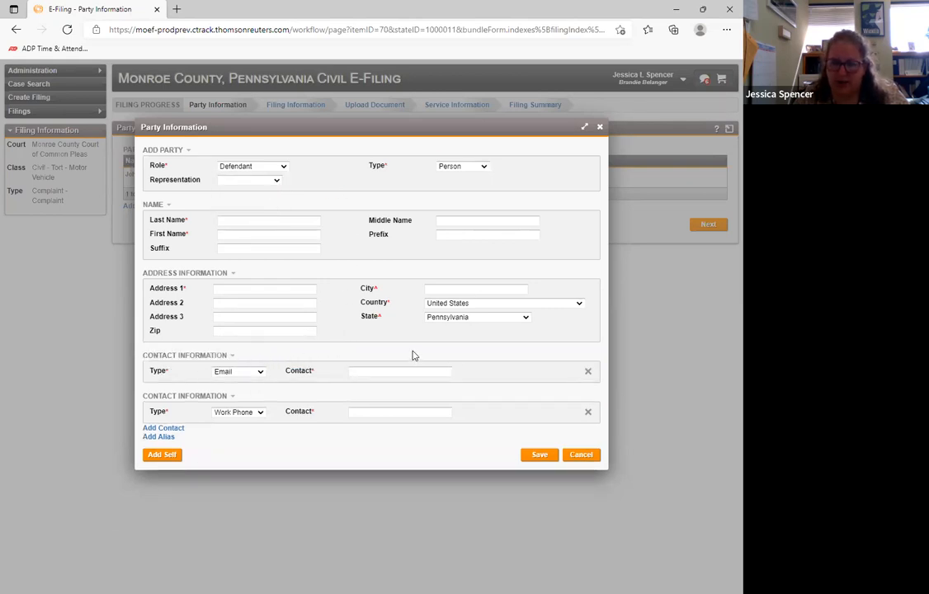
- Enter the defendant's last name and first name, leaving the middle name, prefix and suffix empty
{"action": "left_click", "coordinate": [247, 221]}
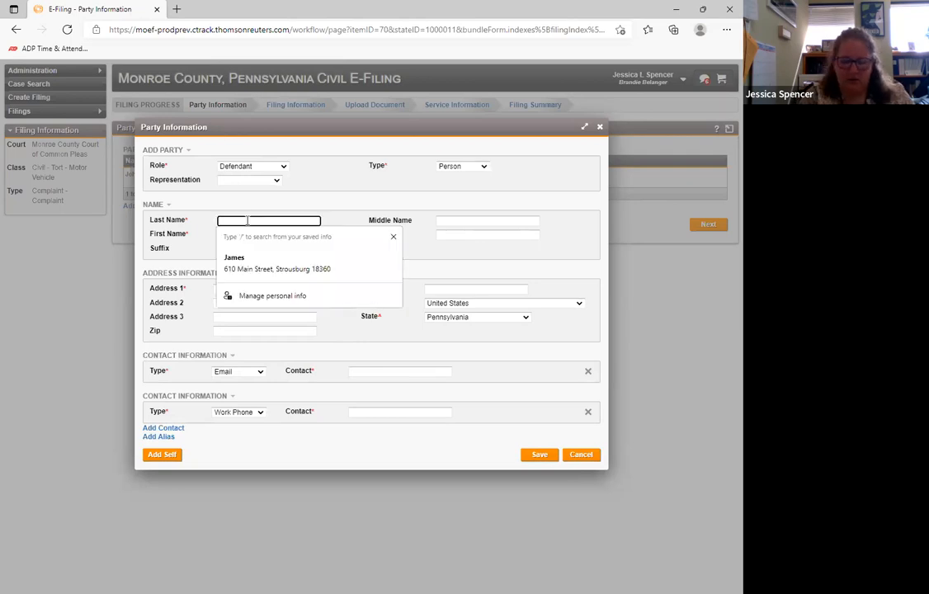
{"action": "type", "text": "S"}
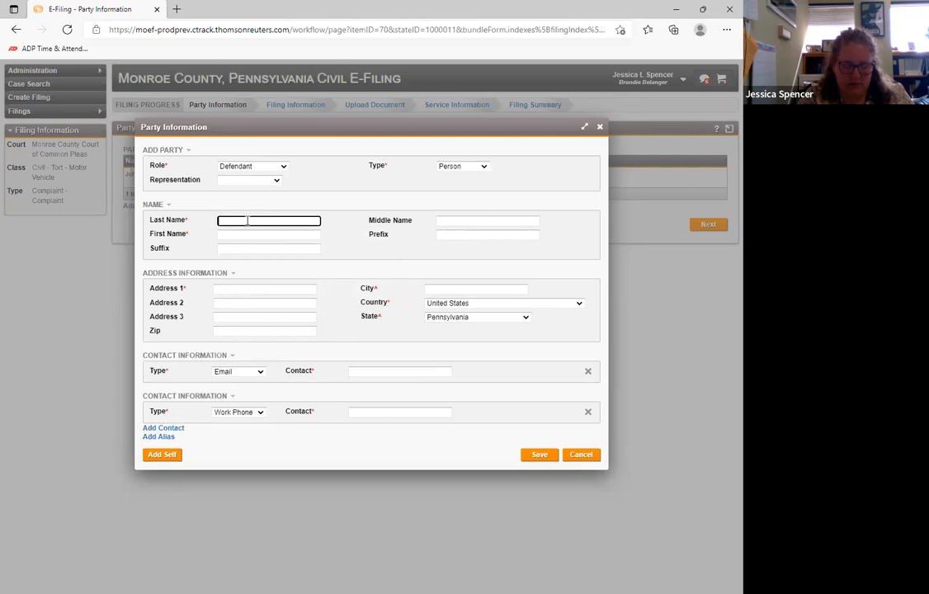
{"action": "key", "text": "Tab"}
{"action": "key", "text": "Tab"}
{"action": "key", "text": "shift+Tab"}
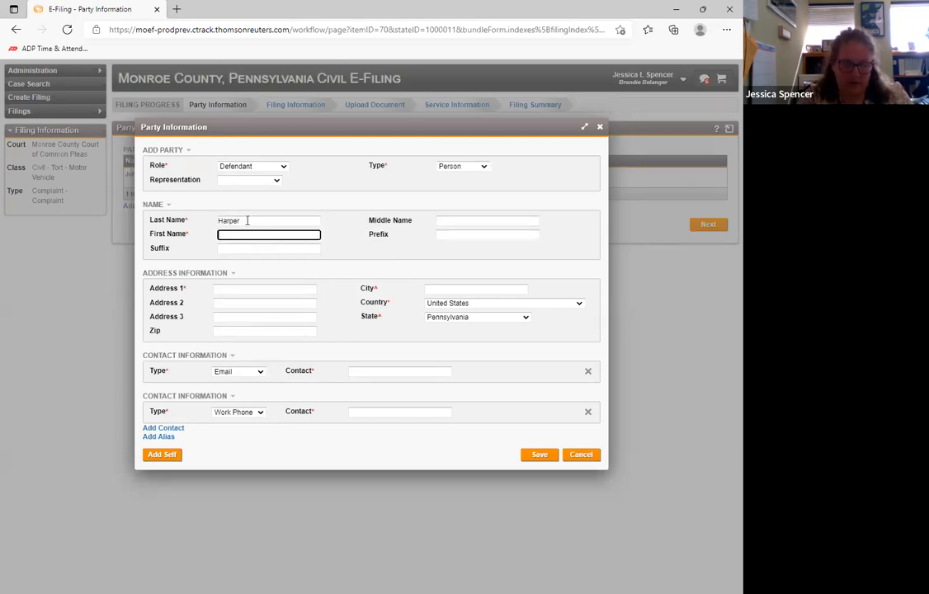
{"action": "left_click", "coordinate": [374, 243]}
- Fill in the defendant's street address, city and zip code in the address information
{"action": "left_click", "coordinate": [254, 288]}
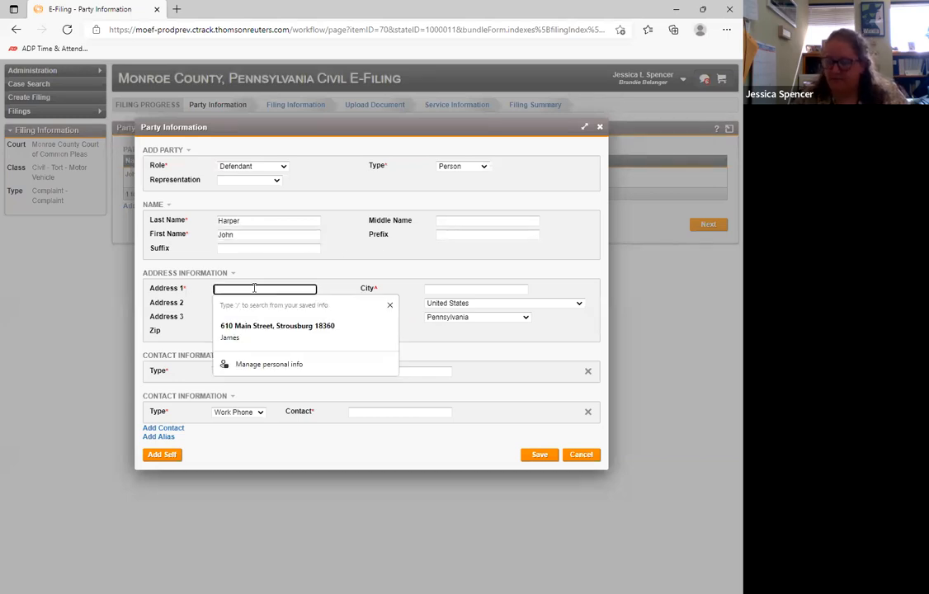
{"action": "type", "text": "456 Main St"}
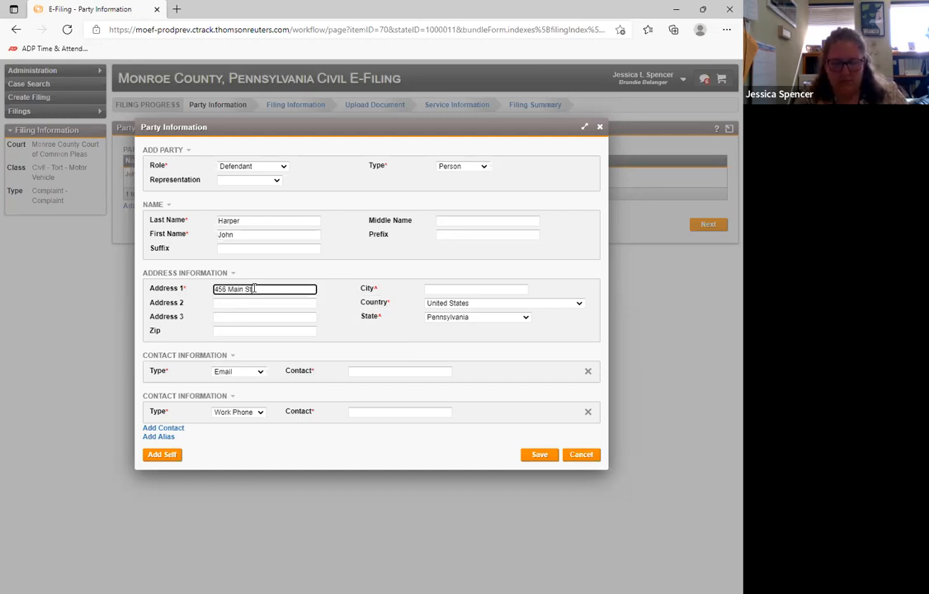
{"action": "key", "text": "Tab"}
{"action": "type", "text": "Stroud"}
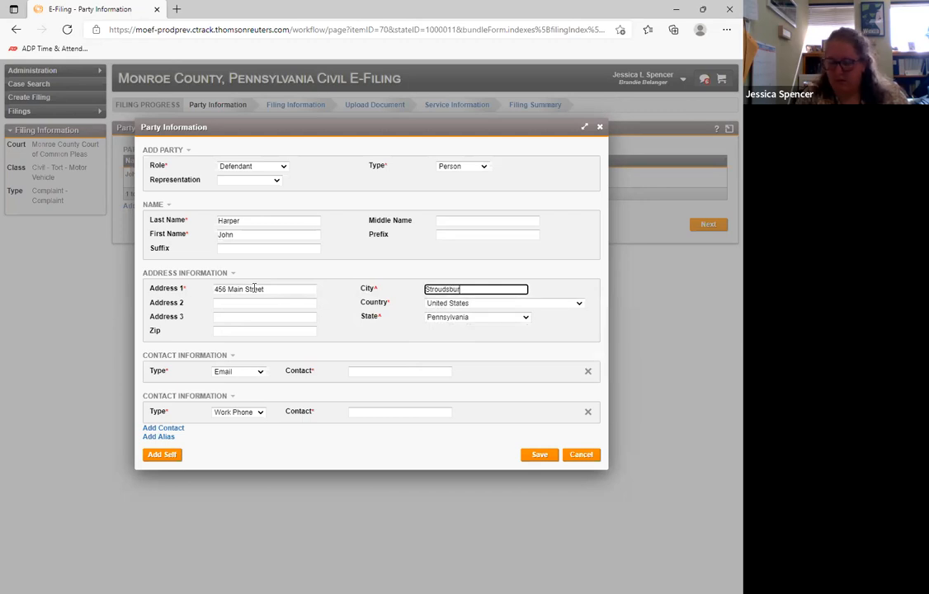
{"action": "left_click", "coordinate": [236, 331]}
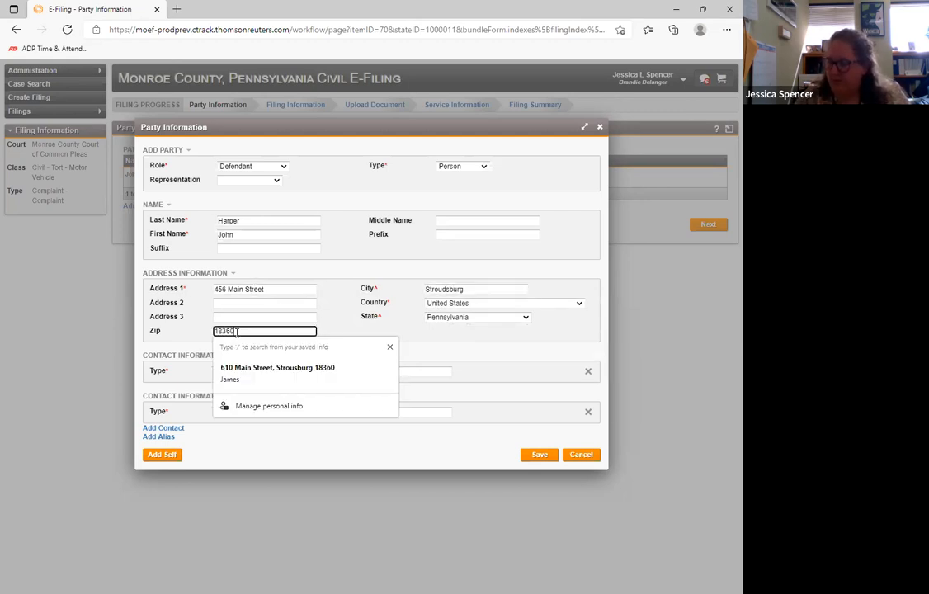
{"action": "left_click", "coordinate": [343, 315]}
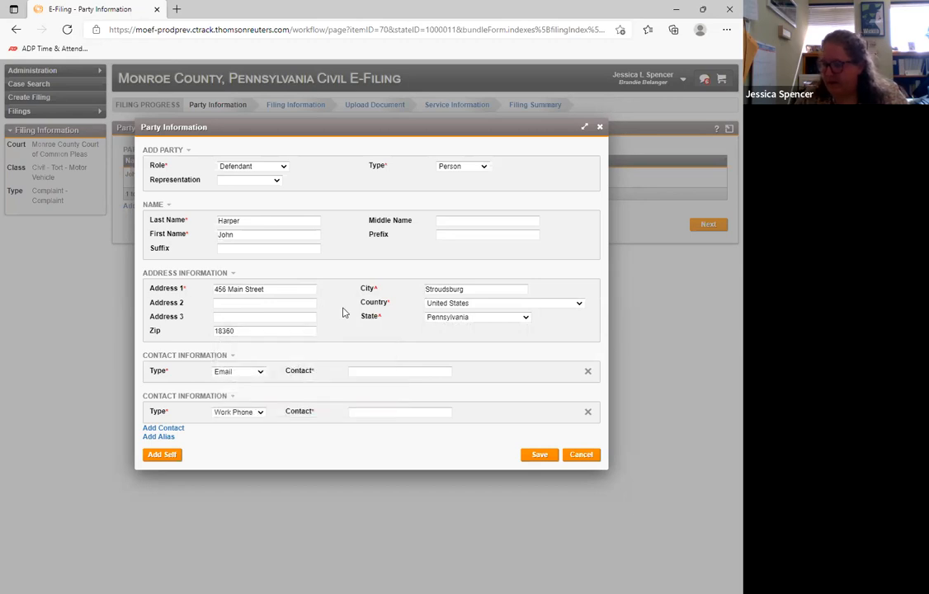
- Enter the defendant's e-mail as the only contact, removing the Work Phone entry, and save the party
{"action": "left_click", "coordinate": [364, 372]}
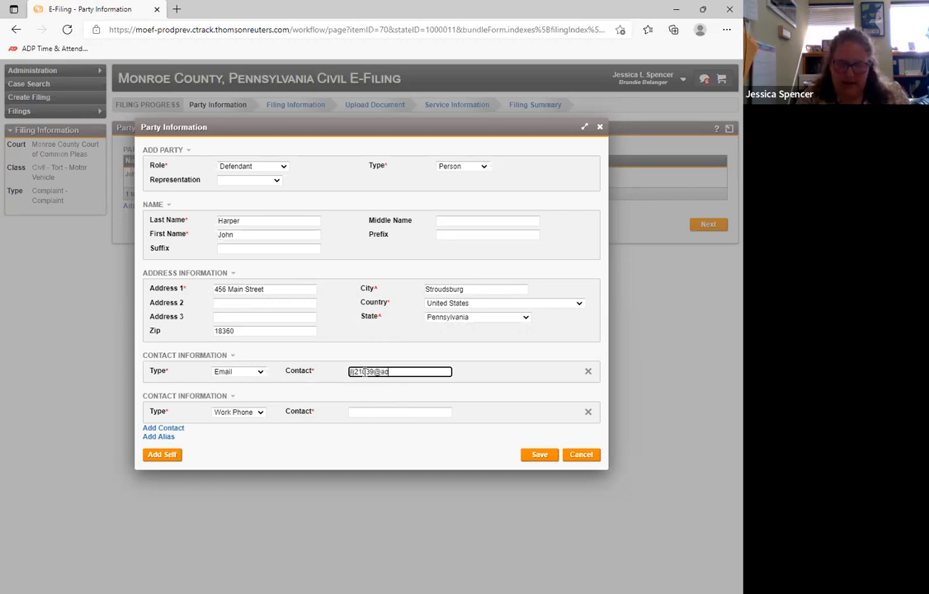
{"action": "left_click", "coordinate": [359, 399]}
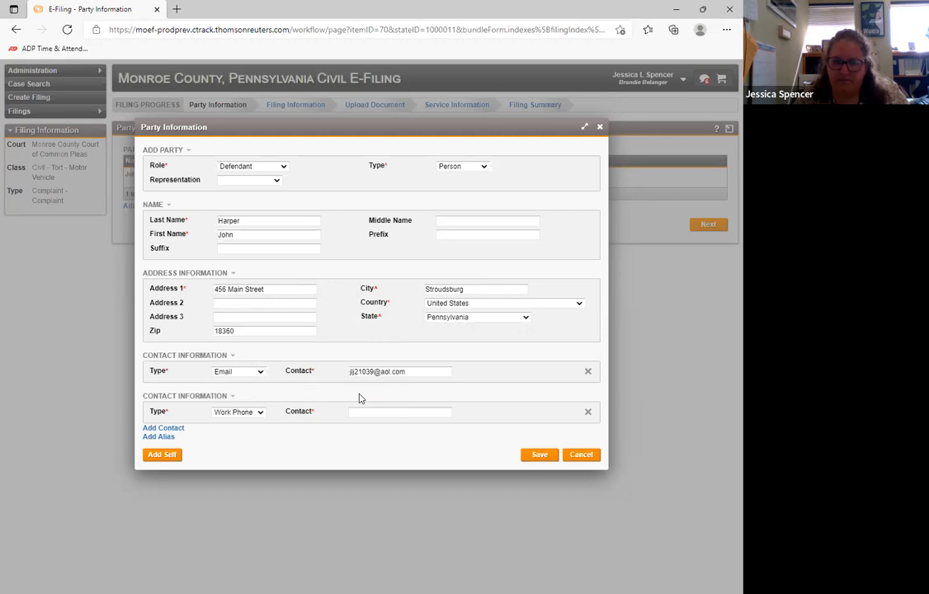
{"action": "left_click", "coordinate": [587, 412]}
{"action": "left_click", "coordinate": [408, 346]}
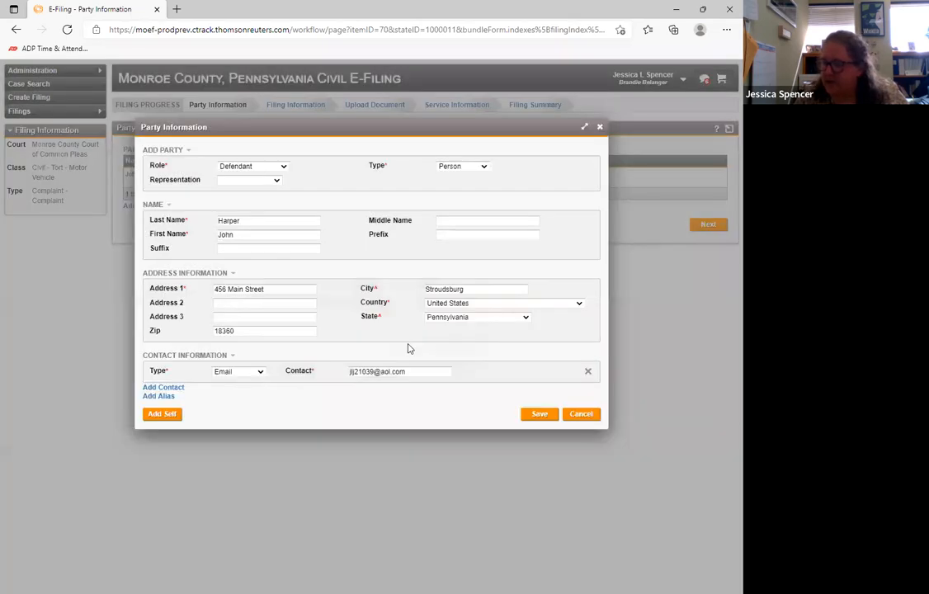
{"action": "left_click", "coordinate": [537, 414]}
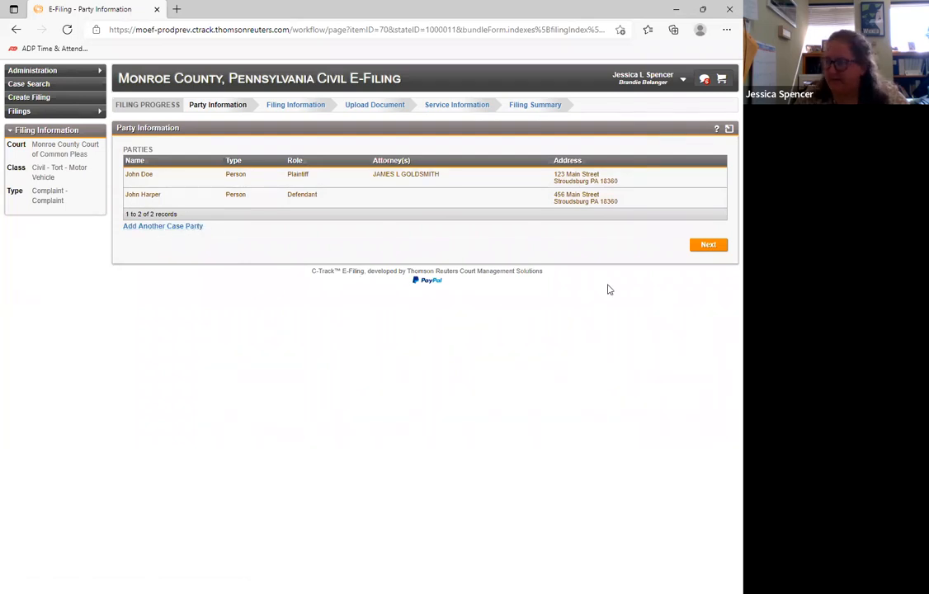
- Continue to the filing information of the Complaint and examine the Emergency and Confidential options
{"action": "left_click", "coordinate": [708, 246]}
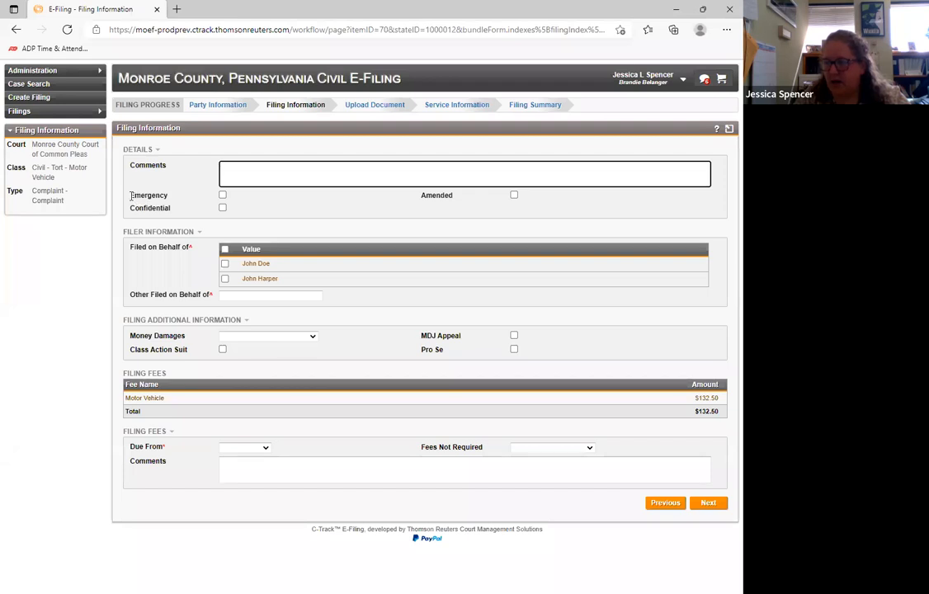
{"action": "left_click_drag", "start_coordinate": [130, 196], "coordinate": [173, 197]}
{"action": "left_click", "coordinate": [178, 201]}
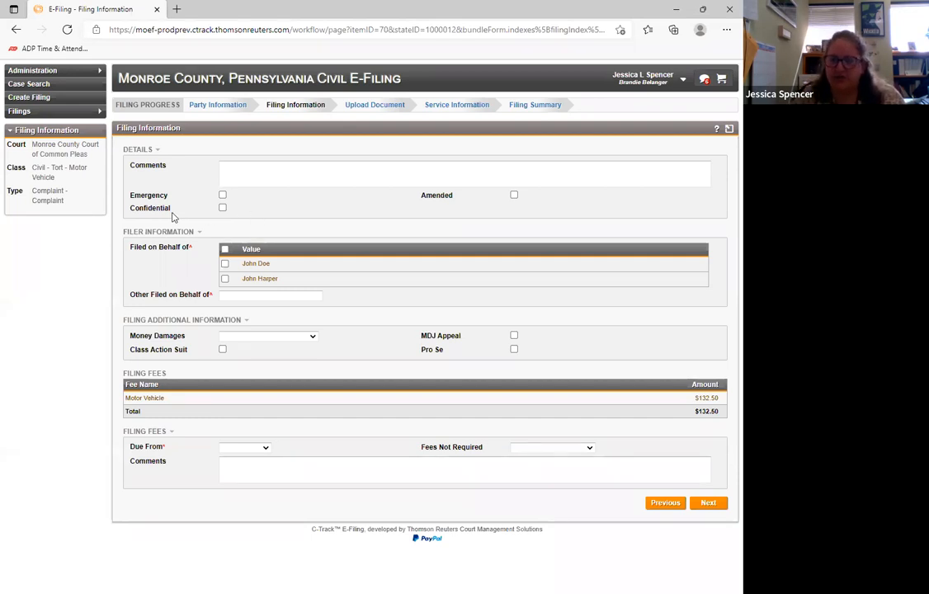
{"action": "left_click_drag", "start_coordinate": [132, 208], "coordinate": [181, 211]}
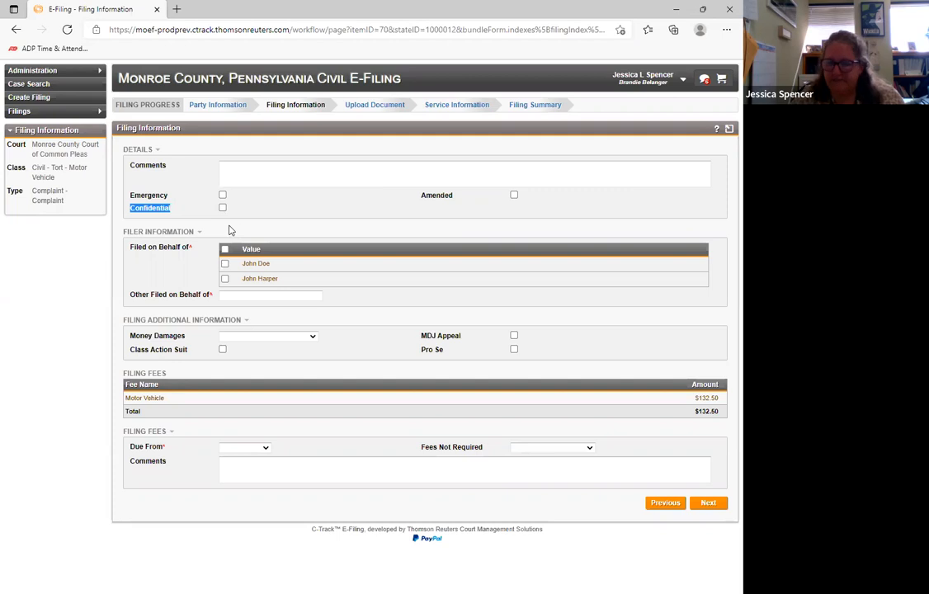
- Mark the Complaint as filed on behalf of the plaintiff only, leaving Other Filed on Behalf of empty
{"action": "left_click", "coordinate": [270, 201]}
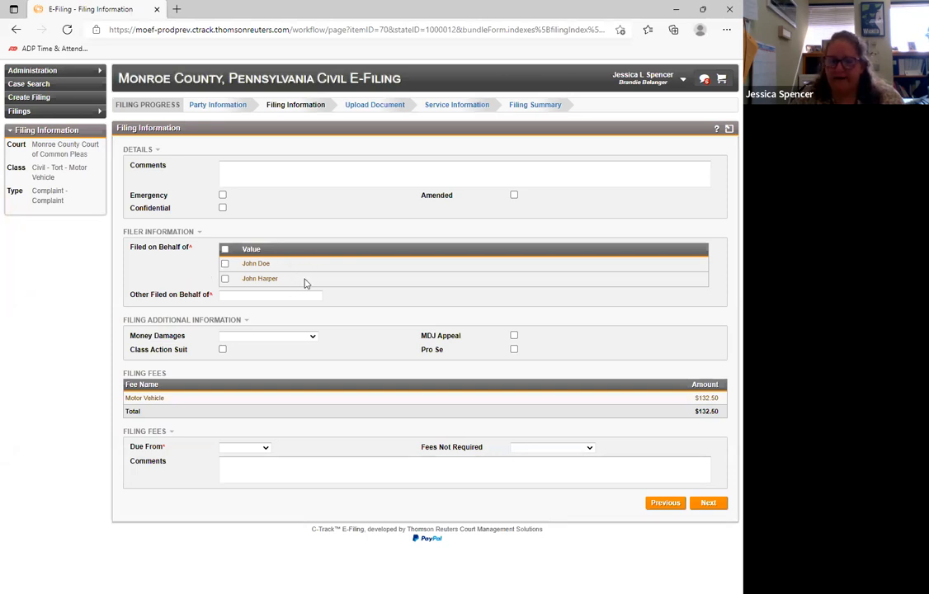
{"action": "left_click", "coordinate": [224, 264]}
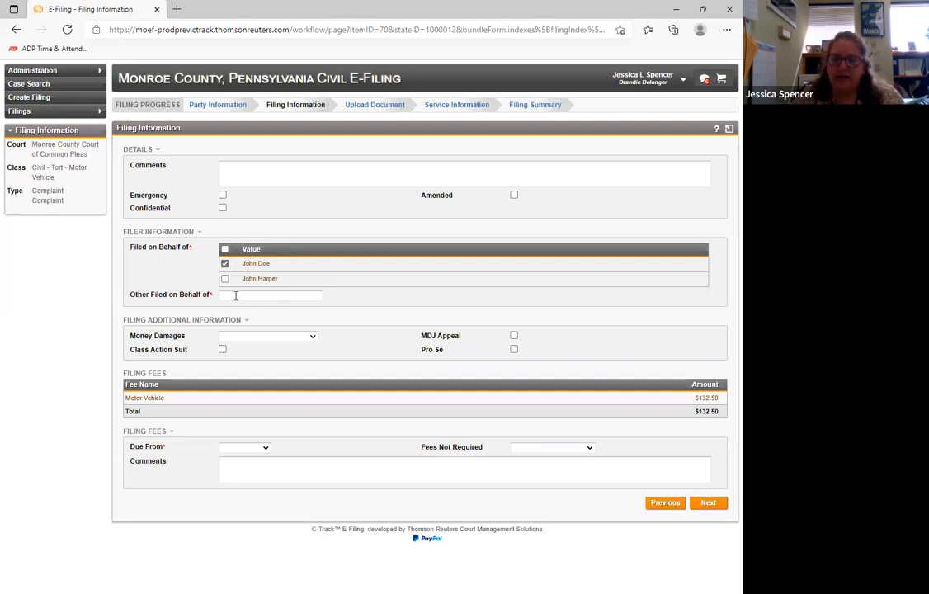
{"action": "mouse_move", "coordinate": [156, 296]}
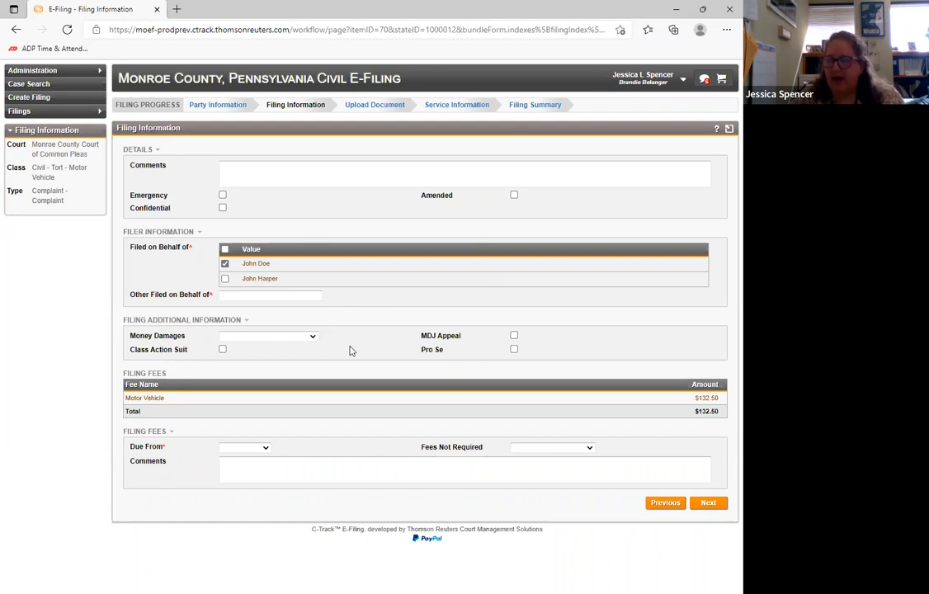
- Set Money Damages to Outside of Arbitration Limits in the filing's additional information
{"action": "left_click", "coordinate": [288, 338]}
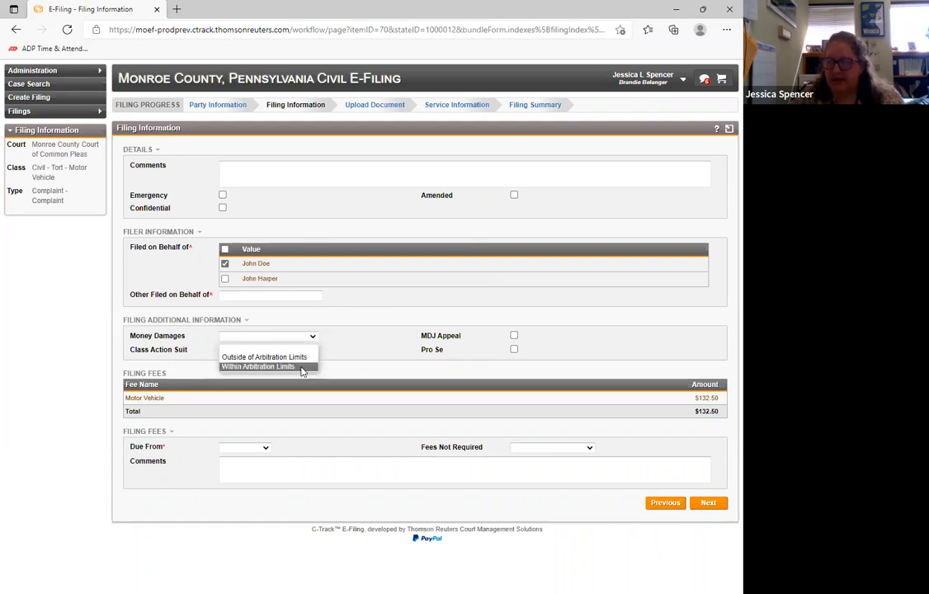
{"action": "left_click", "coordinate": [371, 348]}
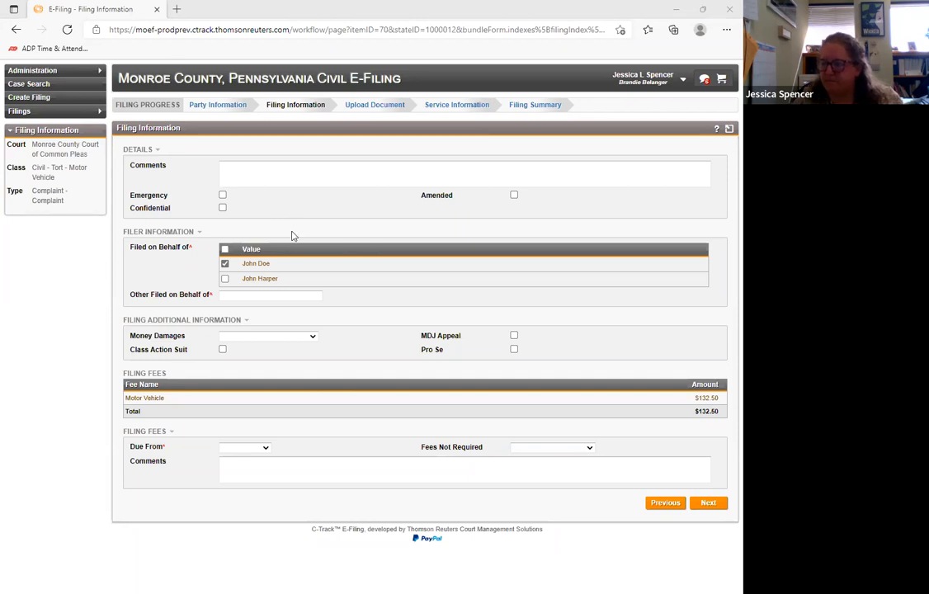
{"action": "left_click", "coordinate": [278, 336]}
{"action": "left_click", "coordinate": [289, 358]}
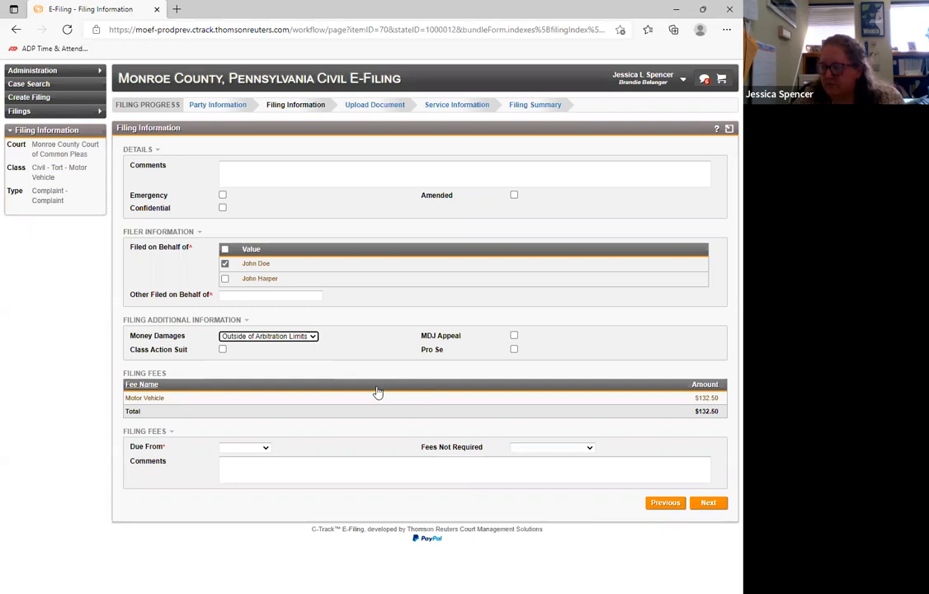
- Leave MDJ Appeal unselected and set the filing fees as due from the plaintiff
{"action": "left_click", "coordinate": [513, 335]}
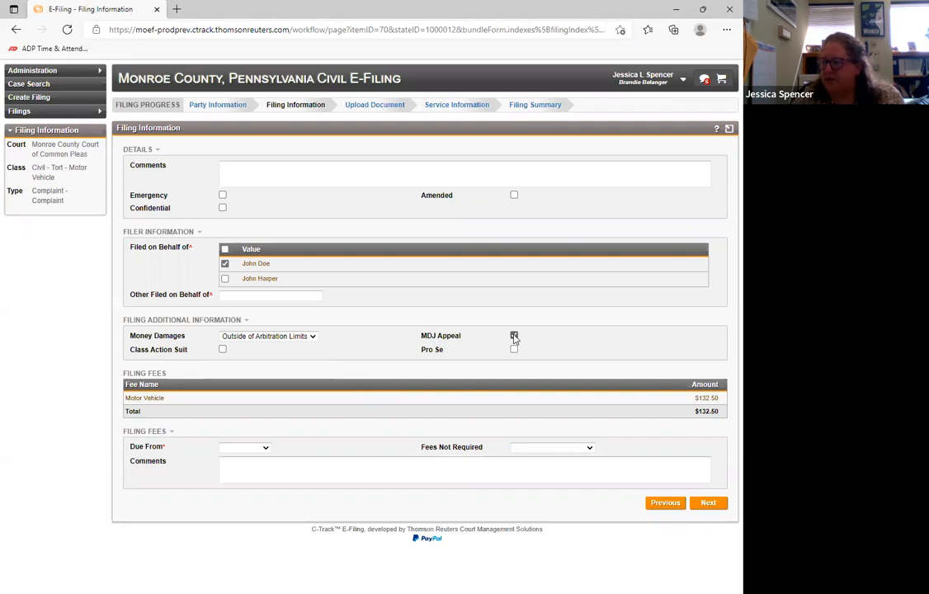
{"action": "left_click", "coordinate": [514, 335]}
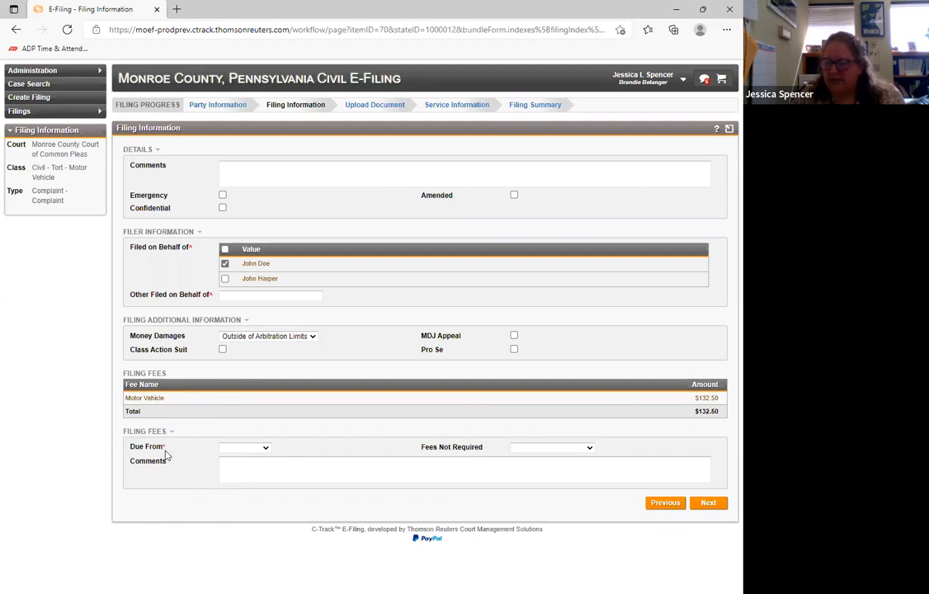
{"action": "left_click", "coordinate": [256, 449]}
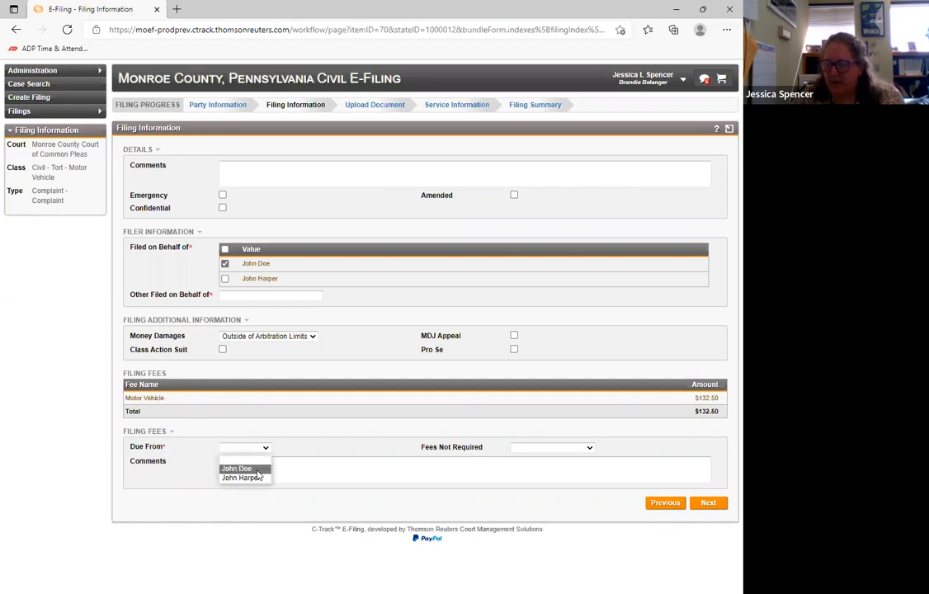
{"action": "left_click", "coordinate": [256, 471]}
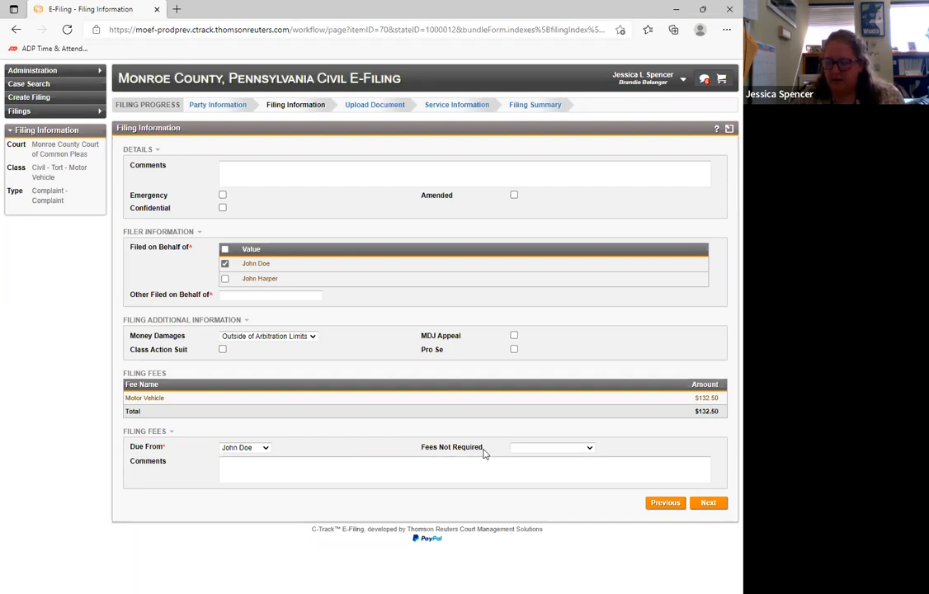
- Try In Forma Pauperis and Waived by Court Order as the Fees Not Required reason, clearing the selection each time
{"action": "left_click", "coordinate": [534, 450]}
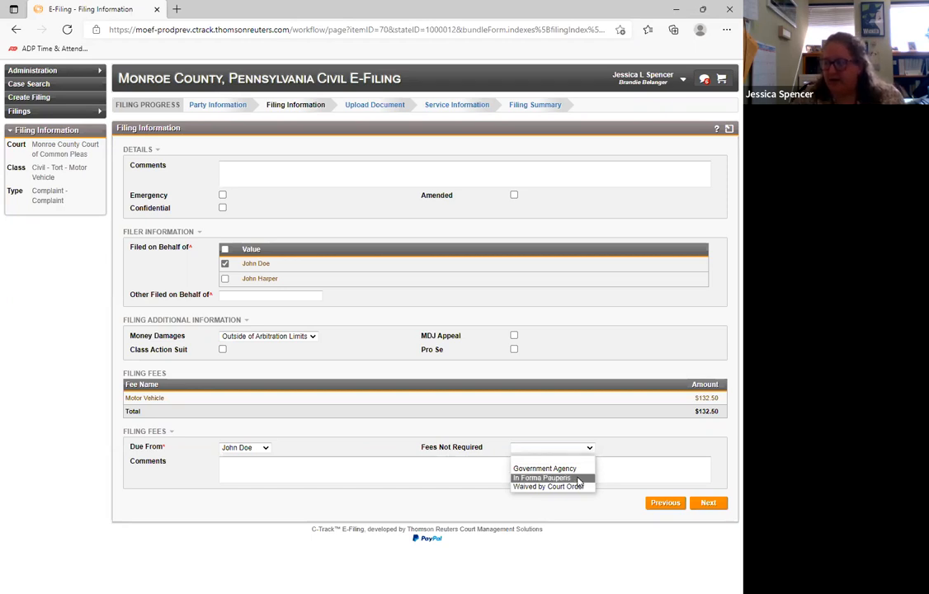
{"action": "left_click", "coordinate": [575, 477]}
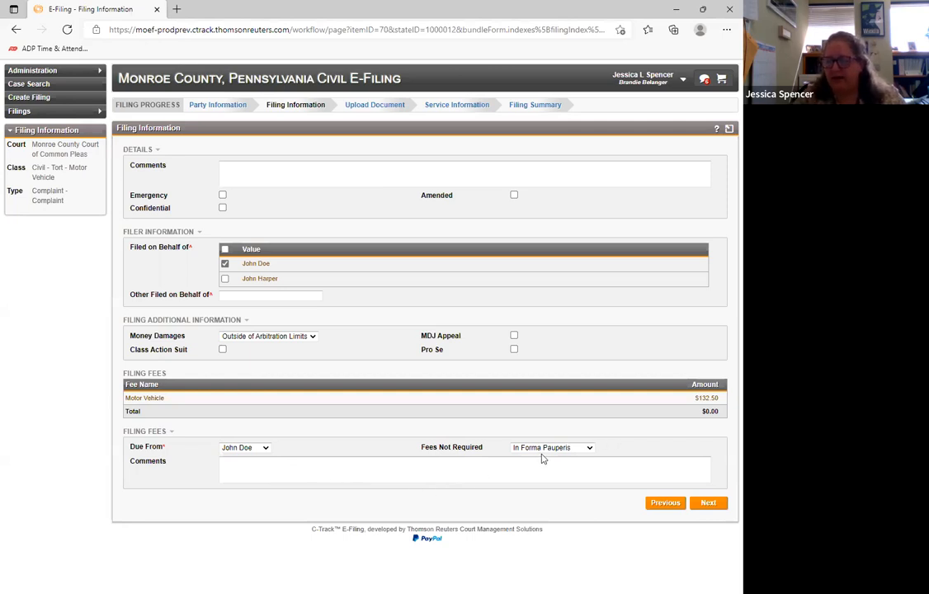
{"action": "left_click", "coordinate": [587, 448]}
{"action": "left_click", "coordinate": [569, 457]}
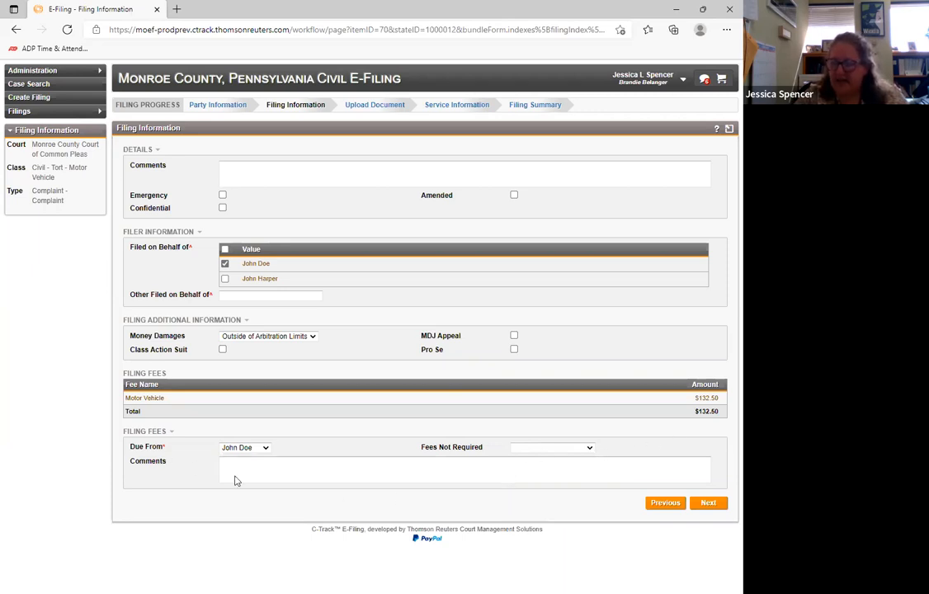
{"action": "left_click", "coordinate": [550, 450]}
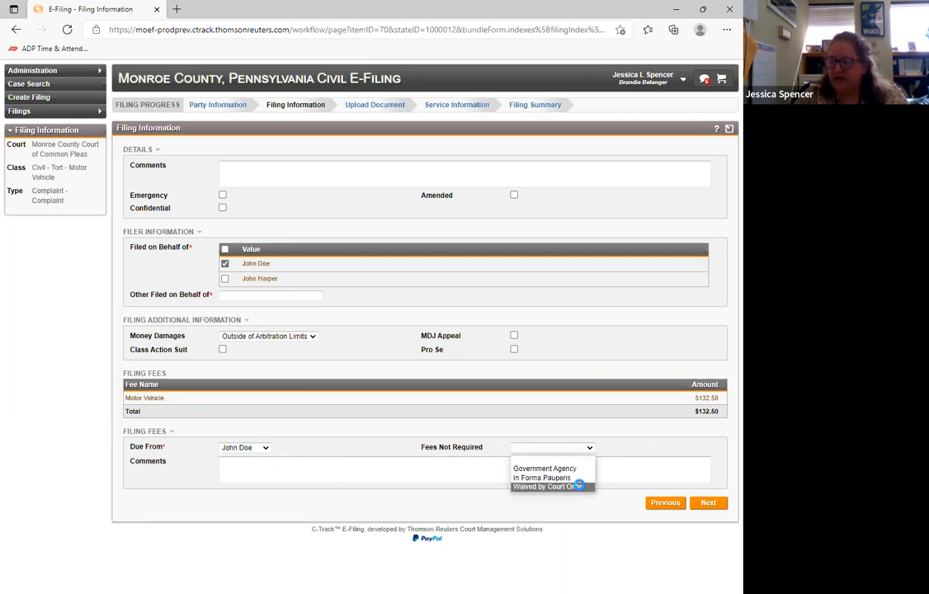
{"action": "left_click", "coordinate": [580, 488]}
{"action": "left_click", "coordinate": [286, 466]}
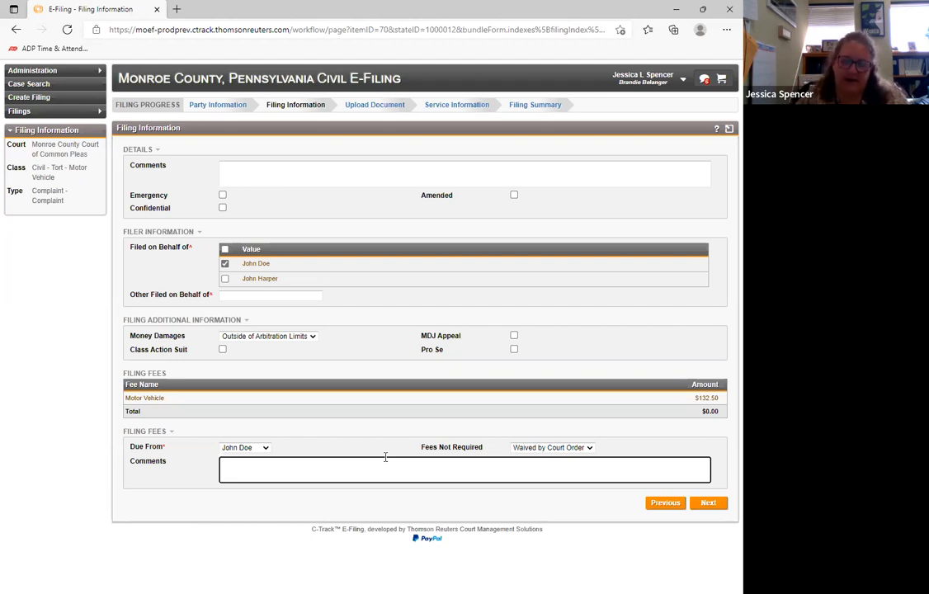
{"action": "left_click", "coordinate": [577, 447]}
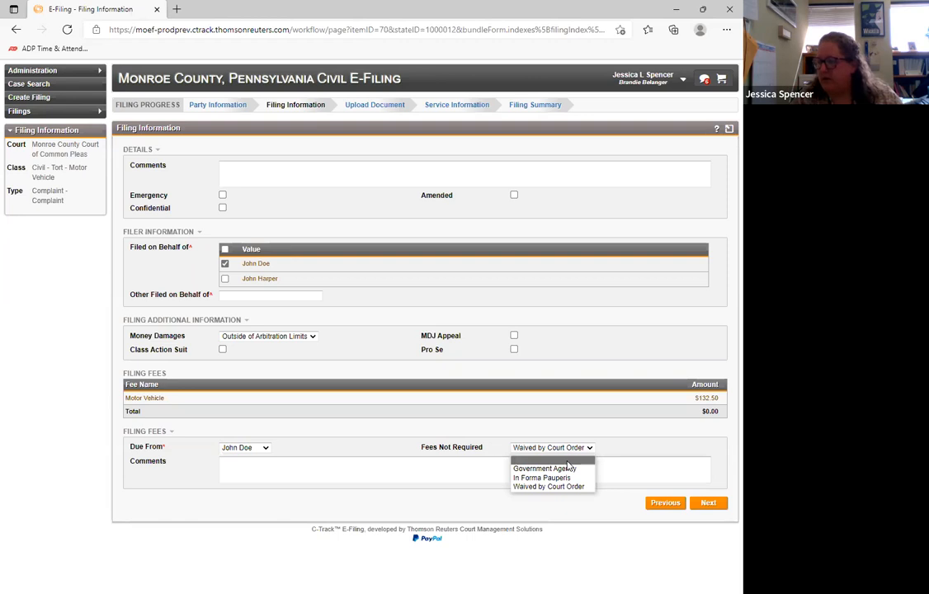
{"action": "left_click", "coordinate": [568, 462]}
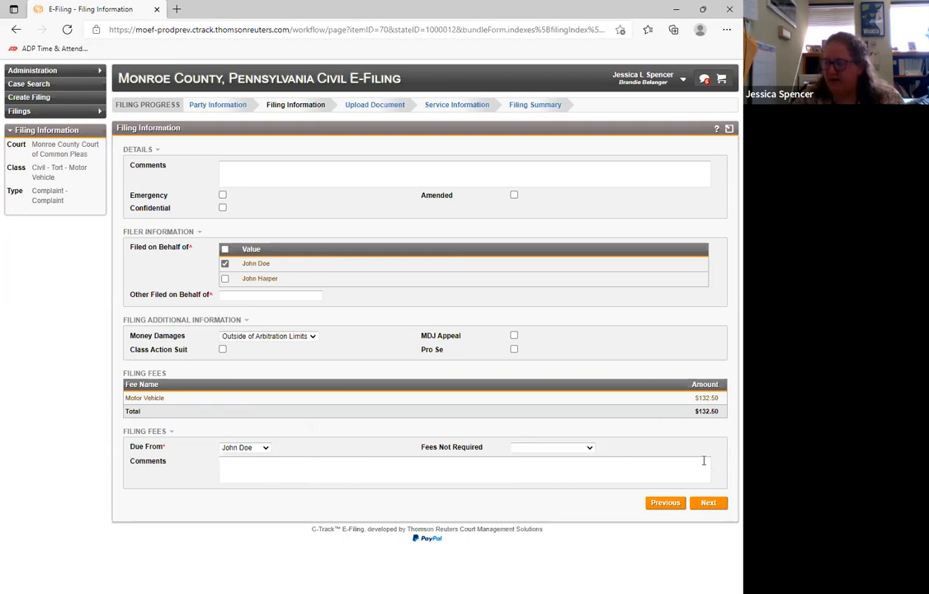
- Continue to the document upload, attach the PDF file Complaint.pdf to the Complaint and exclude it from eService
{"action": "left_click", "coordinate": [709, 504]}
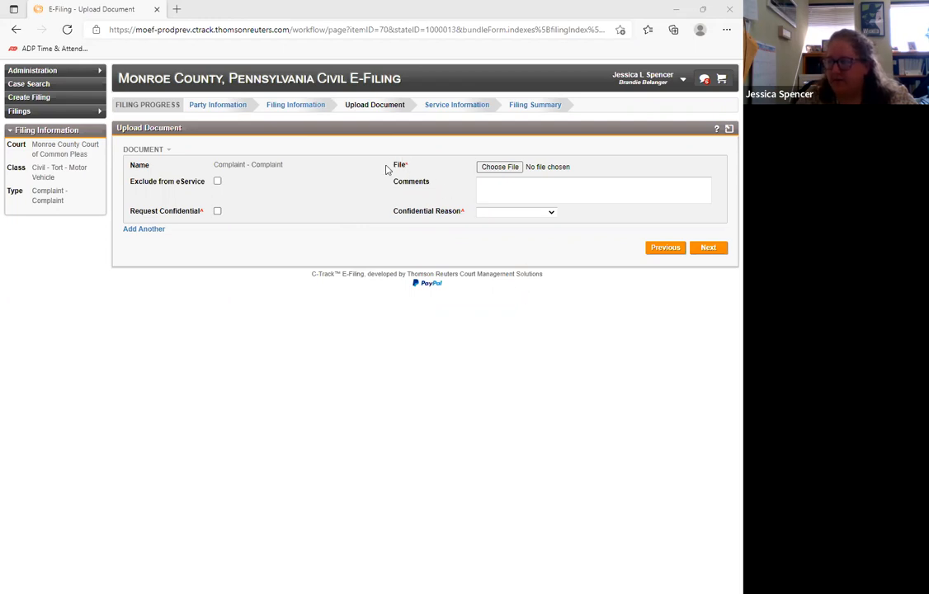
{"action": "left_click", "coordinate": [517, 171]}
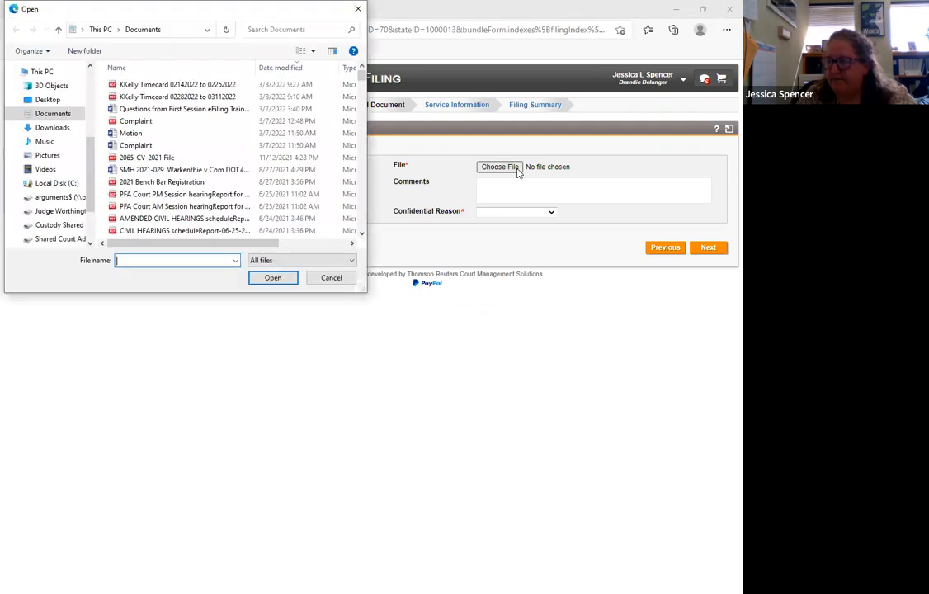
{"action": "left_click", "coordinate": [160, 123]}
{"action": "left_click", "coordinate": [273, 278]}
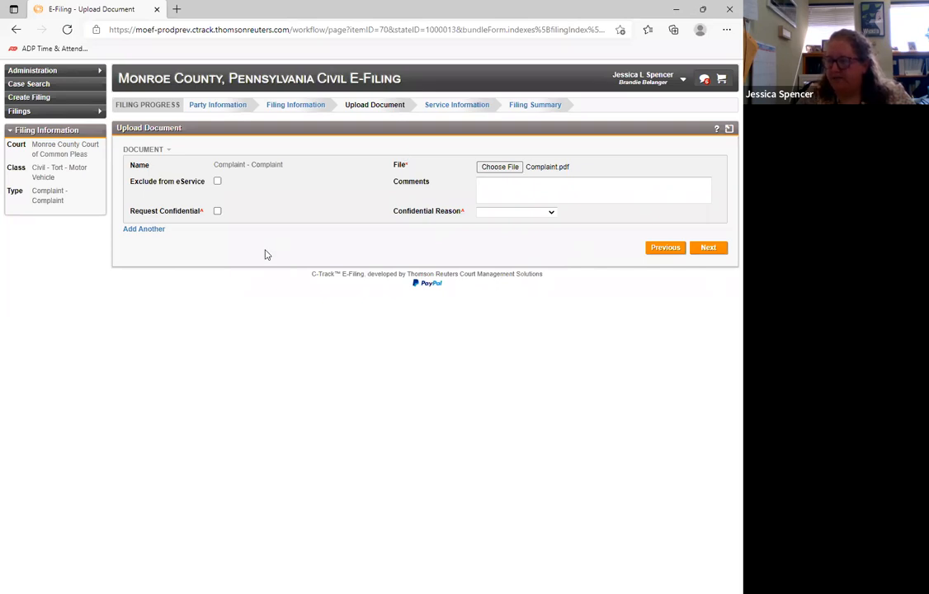
{"action": "left_click", "coordinate": [217, 182]}
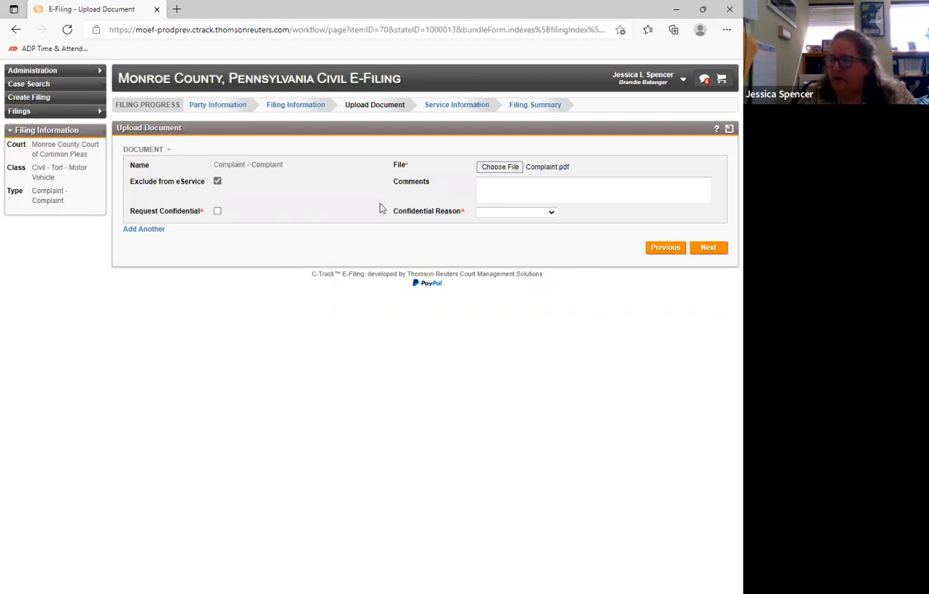
{"action": "left_click", "coordinate": [505, 186]}
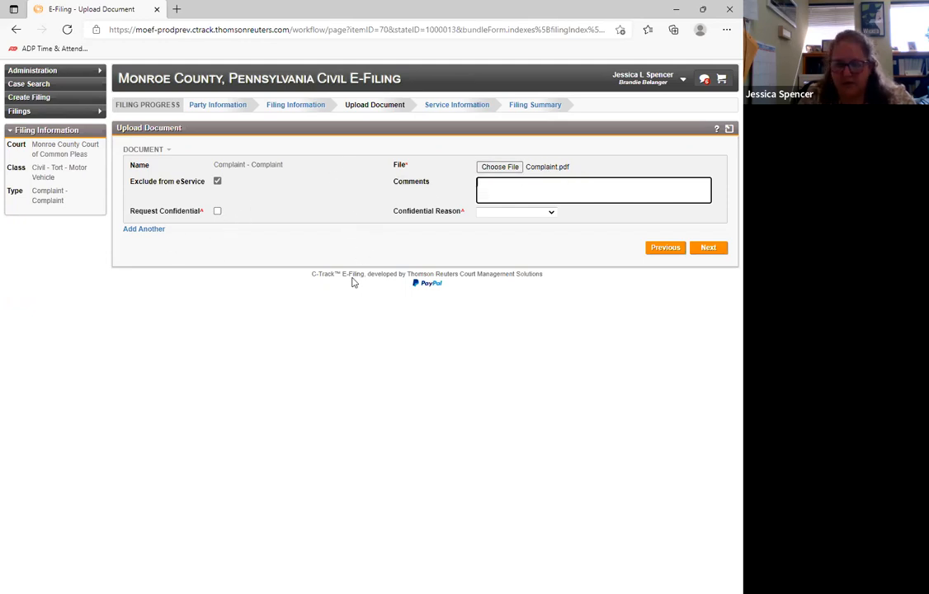
- Add another document entry to the filing and name it Multiple Parts
{"action": "left_click", "coordinate": [146, 234]}
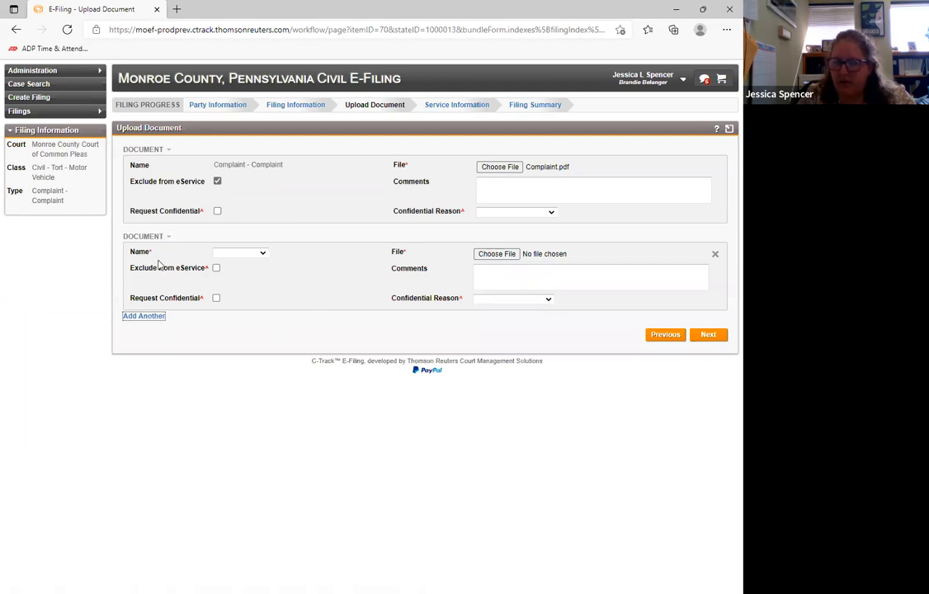
{"action": "mouse_move", "coordinate": [157, 255]}
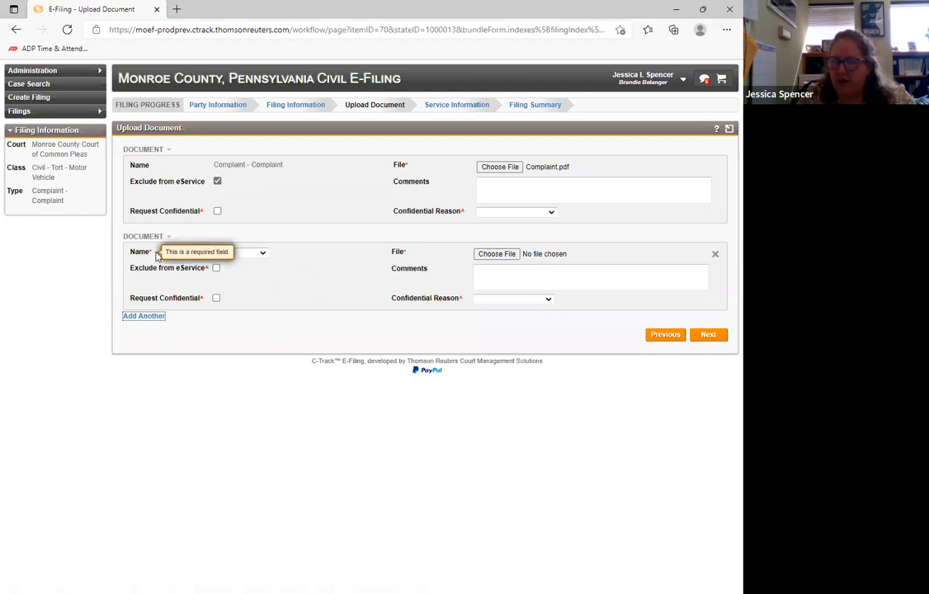
{"action": "left_click", "coordinate": [257, 255]}
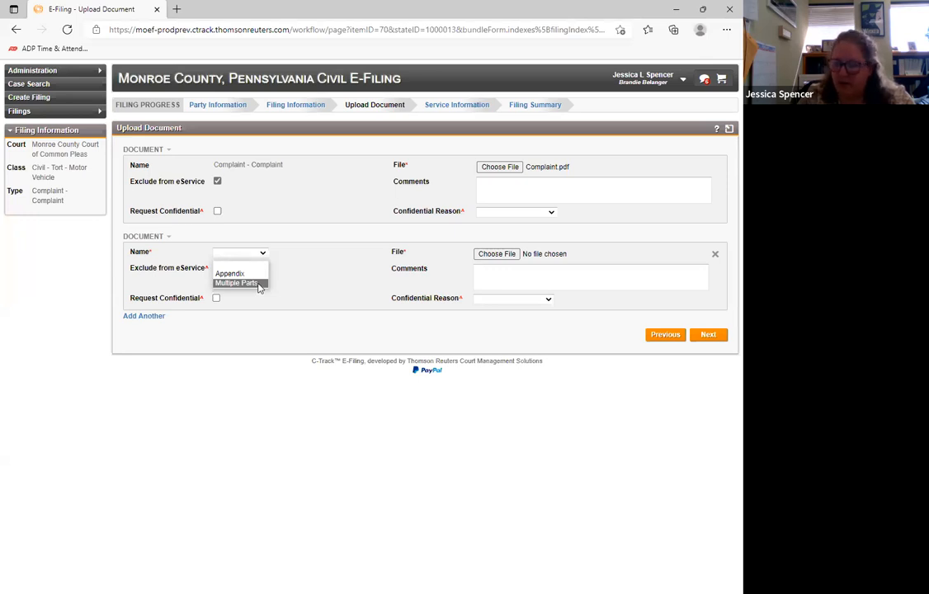
{"action": "left_click", "coordinate": [258, 285]}
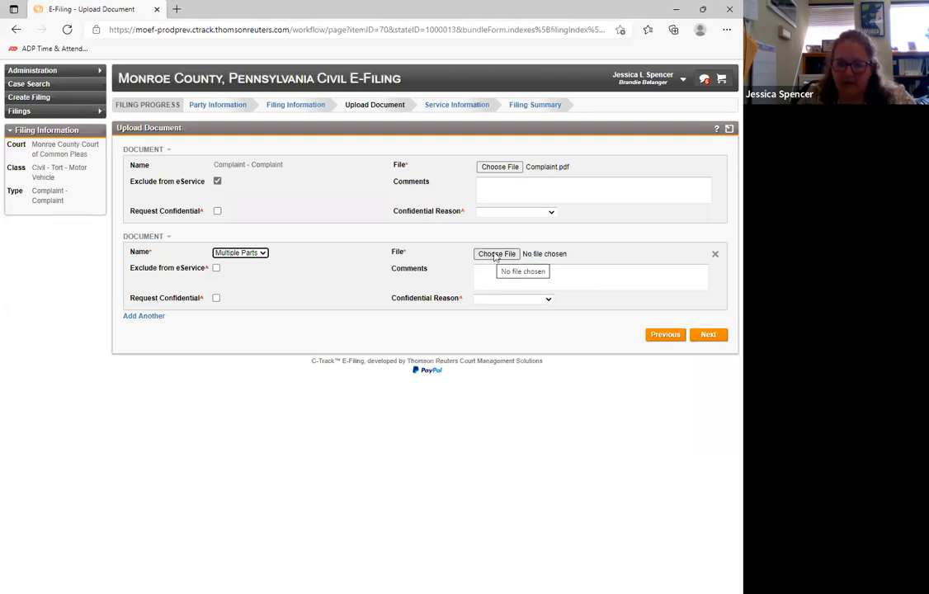
- Enter "1 of 3" as the comment of the first Complaint document
{"action": "left_click", "coordinate": [505, 185]}
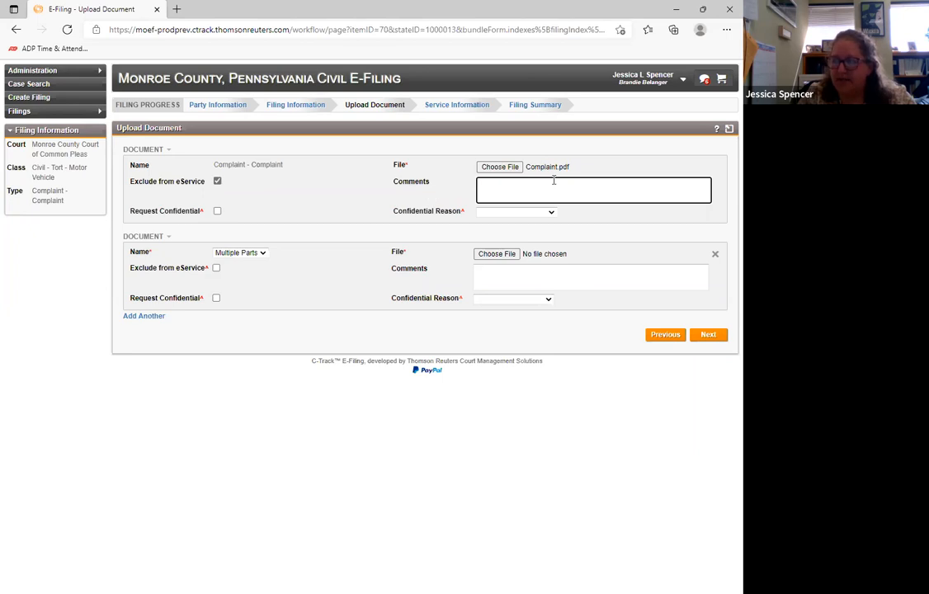
{"action": "type", "text": "1 of 3"}
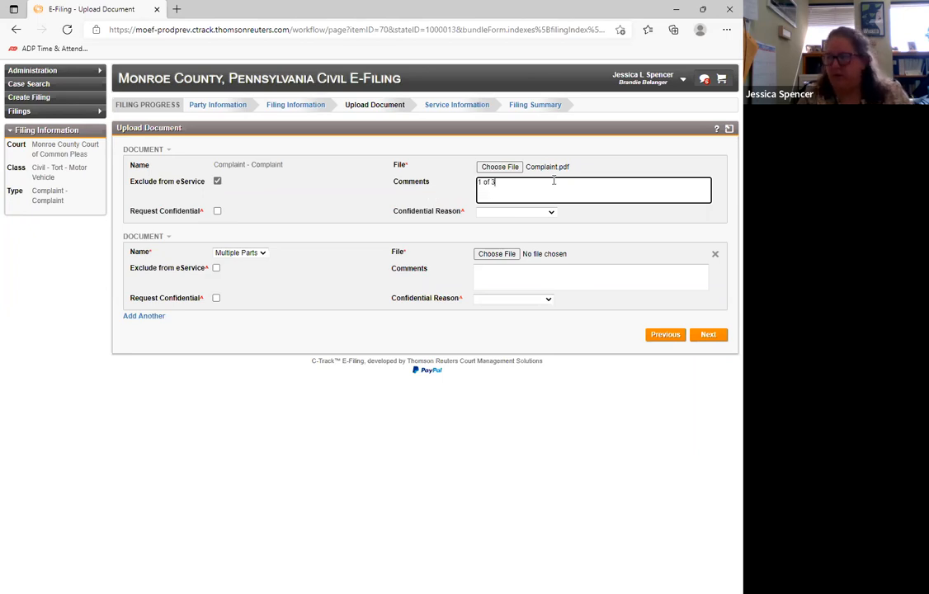
- Clear the Complaint document's comment and remove the additional Multiple Parts document entry
{"action": "key", "text": "BackSpace"}
{"action": "key", "text": "BackSpace"}
{"action": "key", "text": "BackSpace"}
{"action": "key", "text": "BackSpace"}
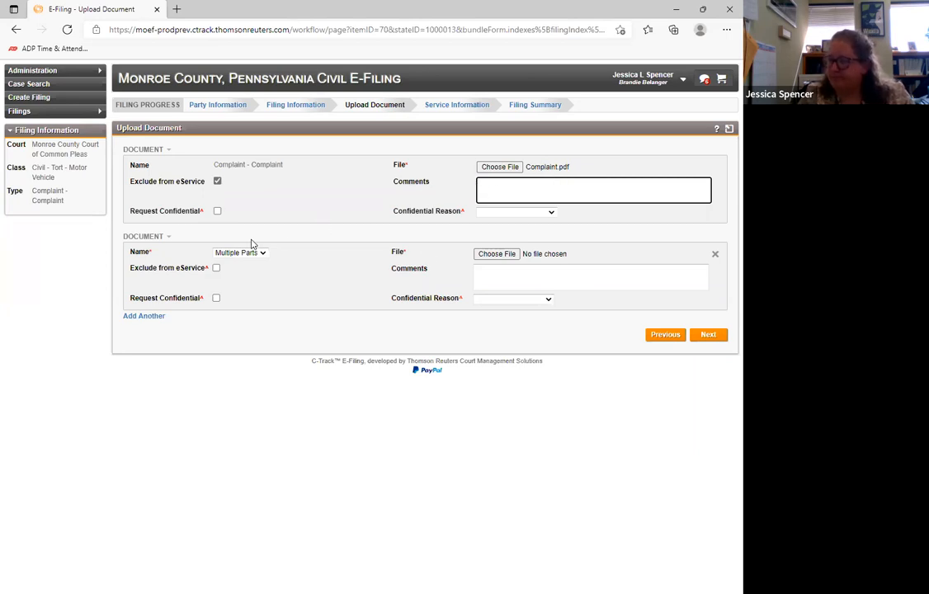
{"action": "left_click", "coordinate": [715, 254]}
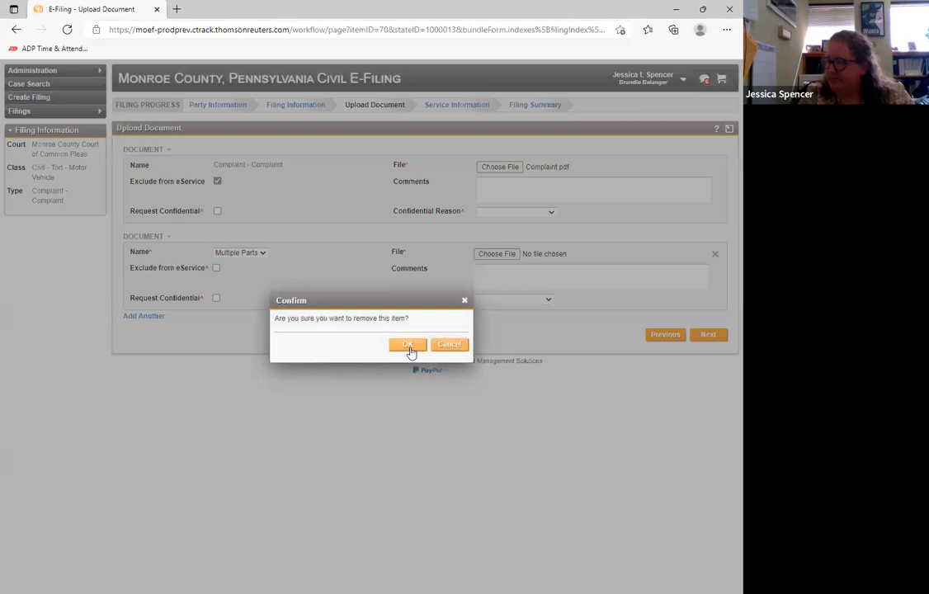
{"action": "left_click", "coordinate": [408, 346]}
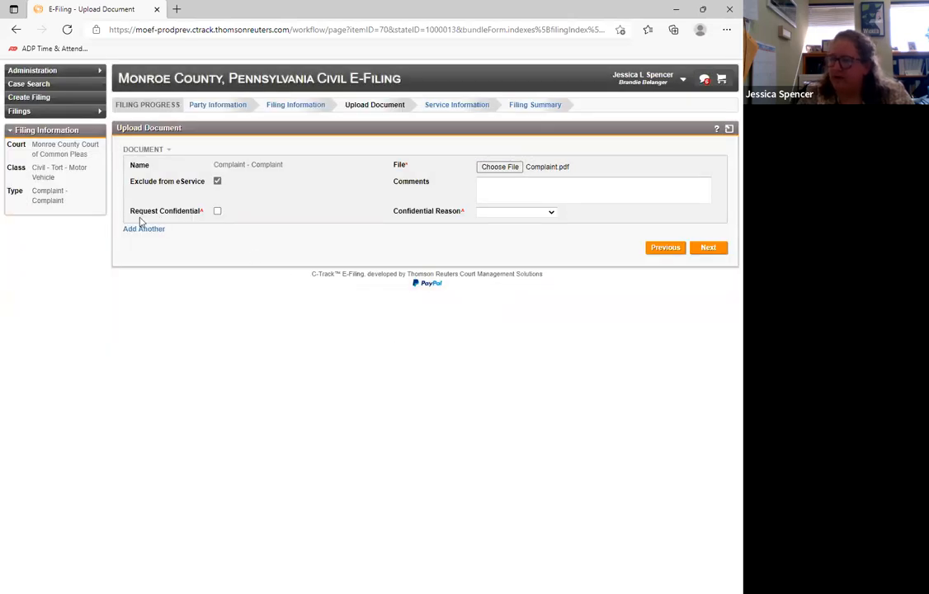
- Request confidential treatment of the Complaint document with Other as the confidential reason
{"action": "left_click_drag", "start_coordinate": [128, 211], "coordinate": [212, 209]}
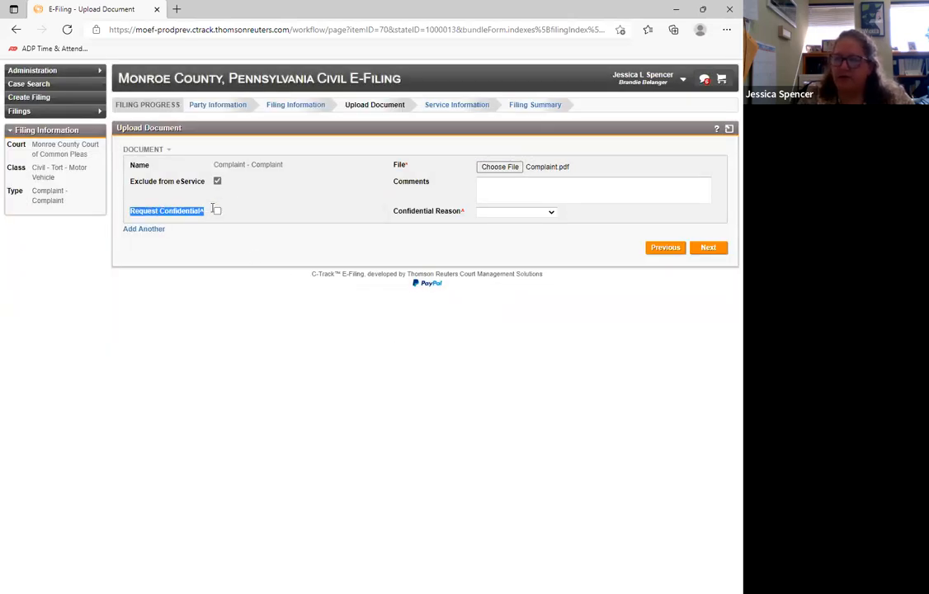
{"action": "left_click", "coordinate": [291, 217]}
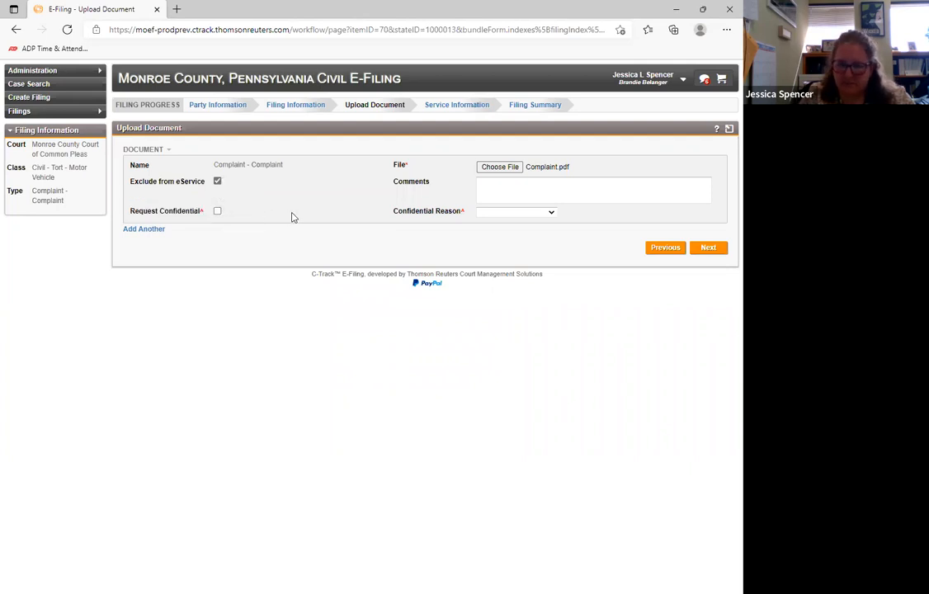
{"action": "left_click", "coordinate": [218, 212]}
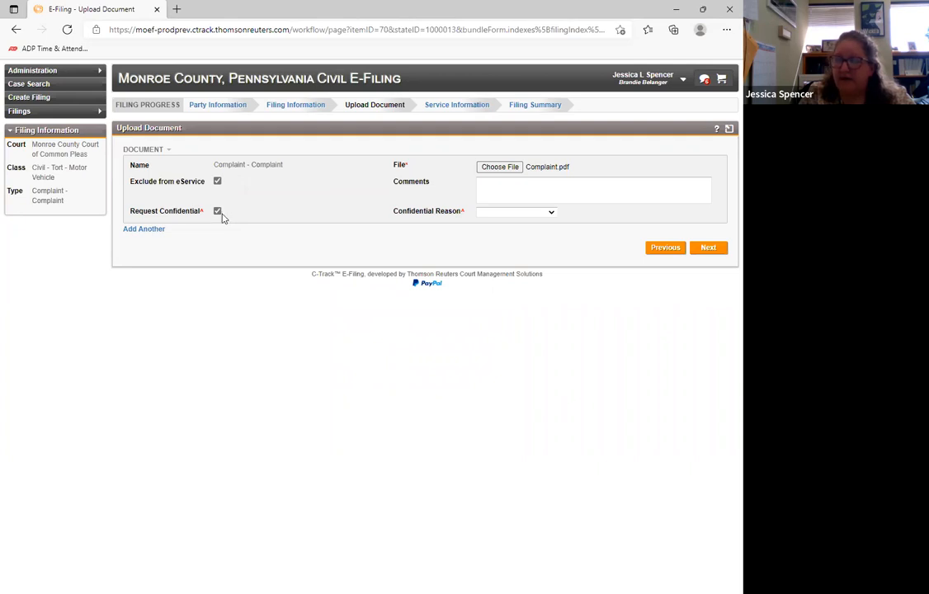
{"action": "left_click", "coordinate": [497, 213]}
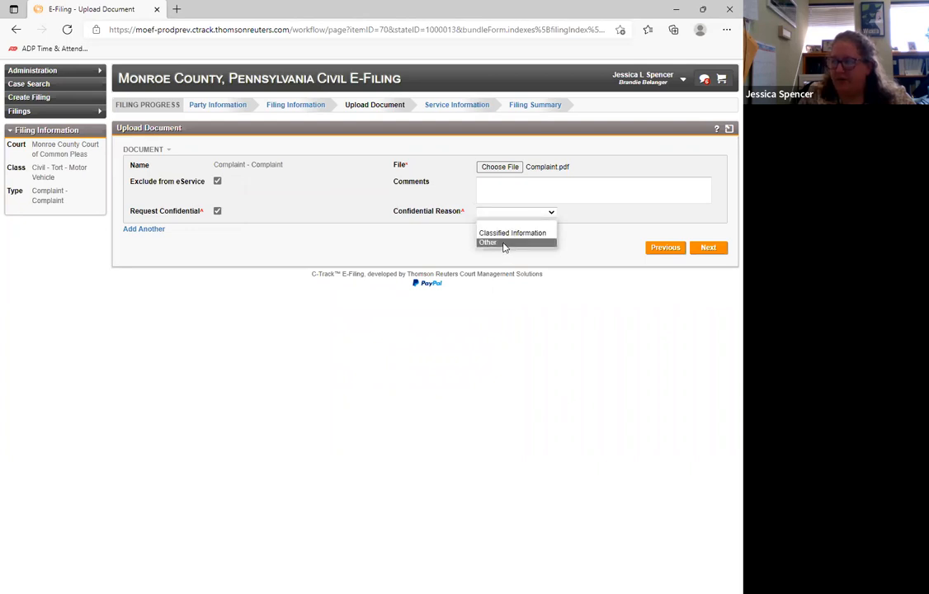
{"action": "left_click", "coordinate": [505, 243]}
{"action": "left_click", "coordinate": [498, 188]}
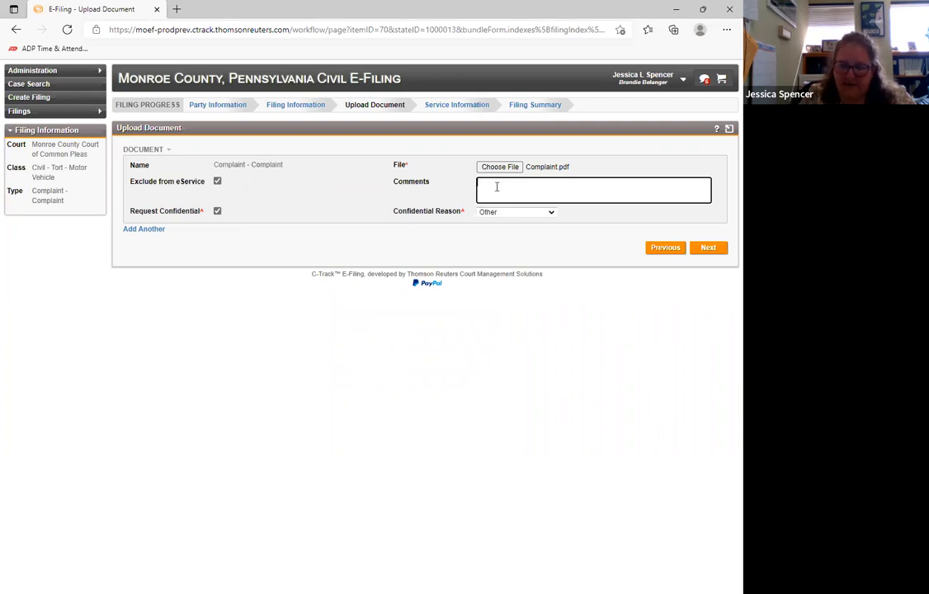
- Clear the Complaint document's confidential reason and withdraw its confidentiality request
{"action": "left_click", "coordinate": [528, 211]}
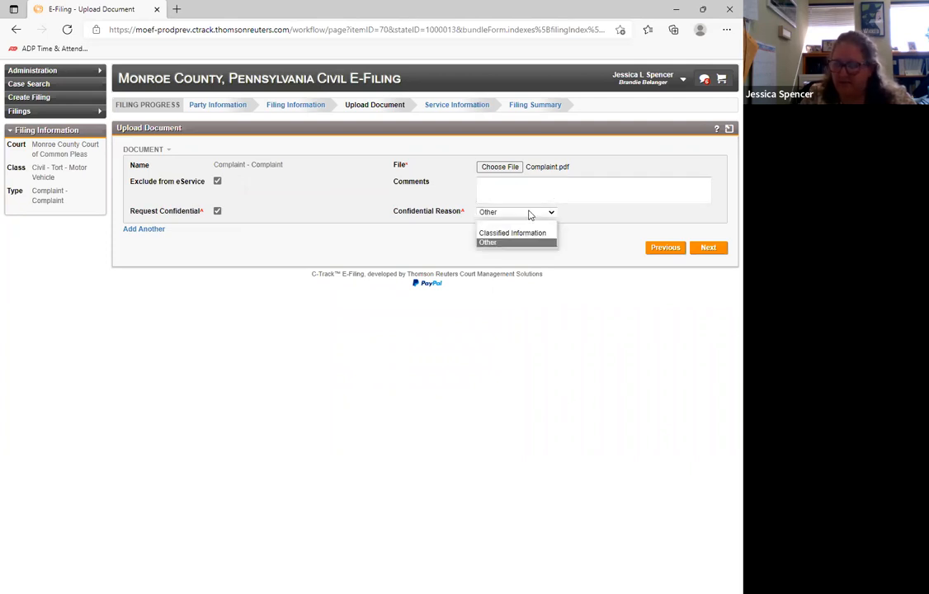
{"action": "left_click", "coordinate": [525, 221]}
{"action": "left_click", "coordinate": [217, 211]}
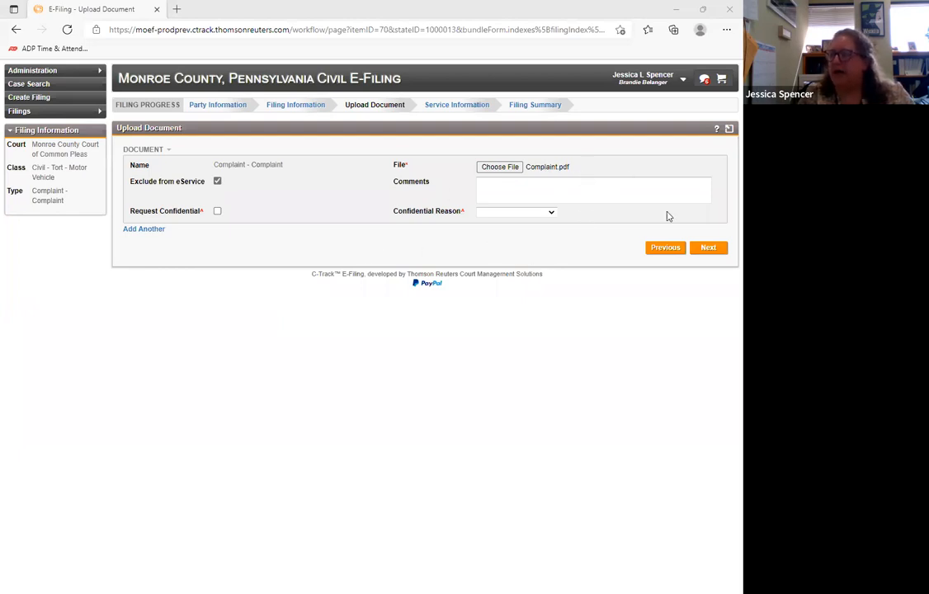
- Continue to the service information and review the electronic service recipients section
{"action": "left_click", "coordinate": [708, 251]}
{"action": "left_click", "coordinate": [708, 251]}
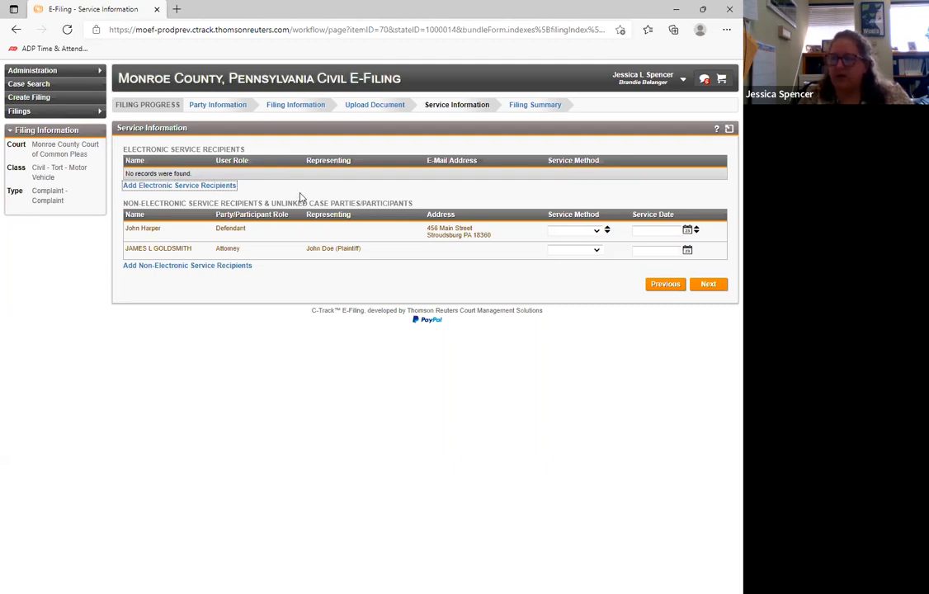
{"action": "left_click_drag", "start_coordinate": [124, 149], "coordinate": [246, 168]}
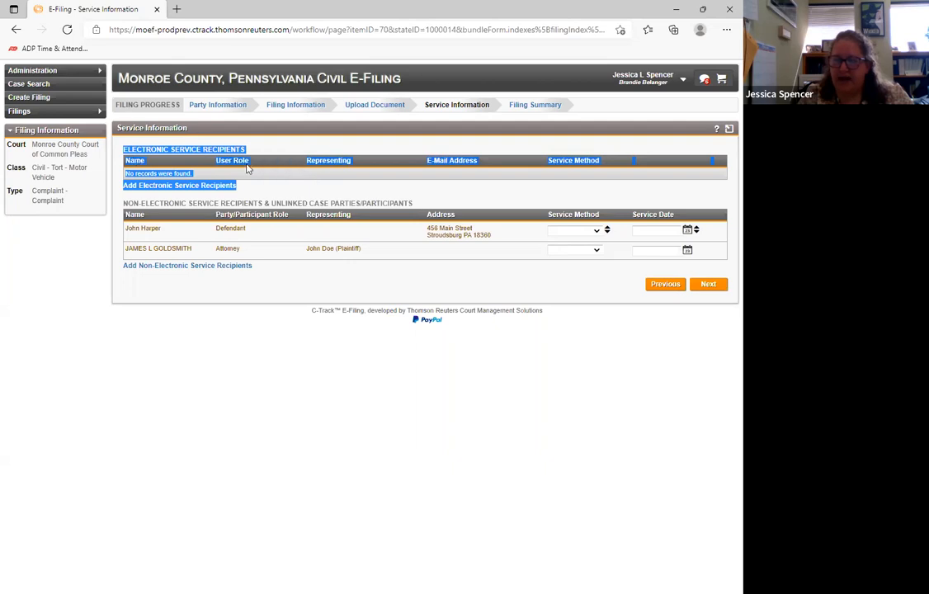
{"action": "left_click", "coordinate": [366, 190]}
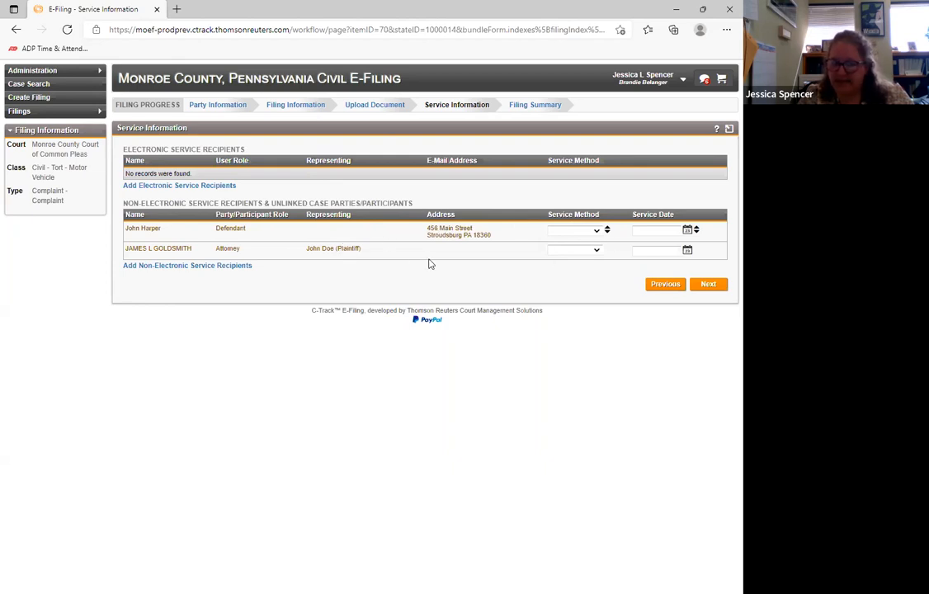
- Set the defendant's service method to Conventional and the service date to 03-08-2022
{"action": "left_click", "coordinate": [597, 233]}
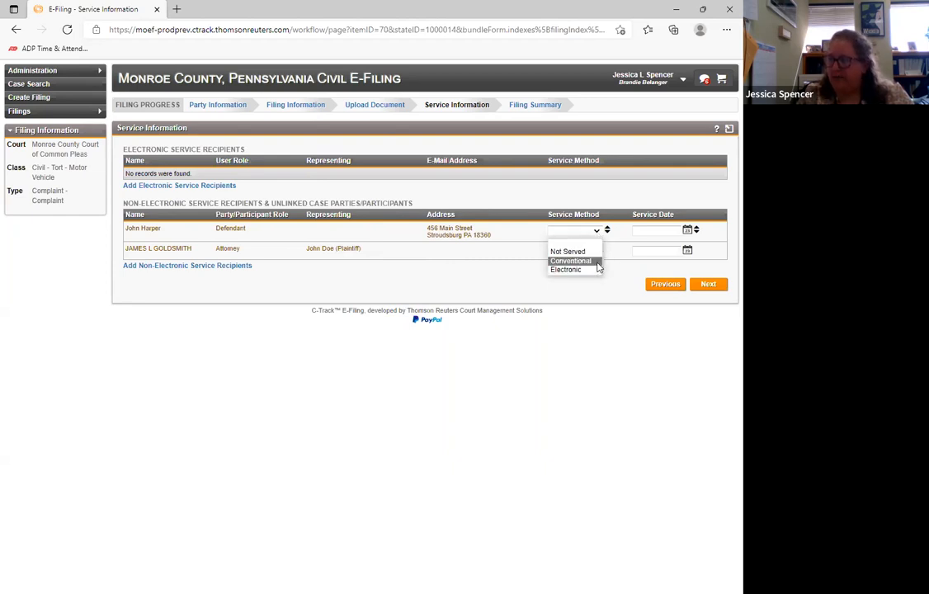
{"action": "left_click", "coordinate": [597, 261]}
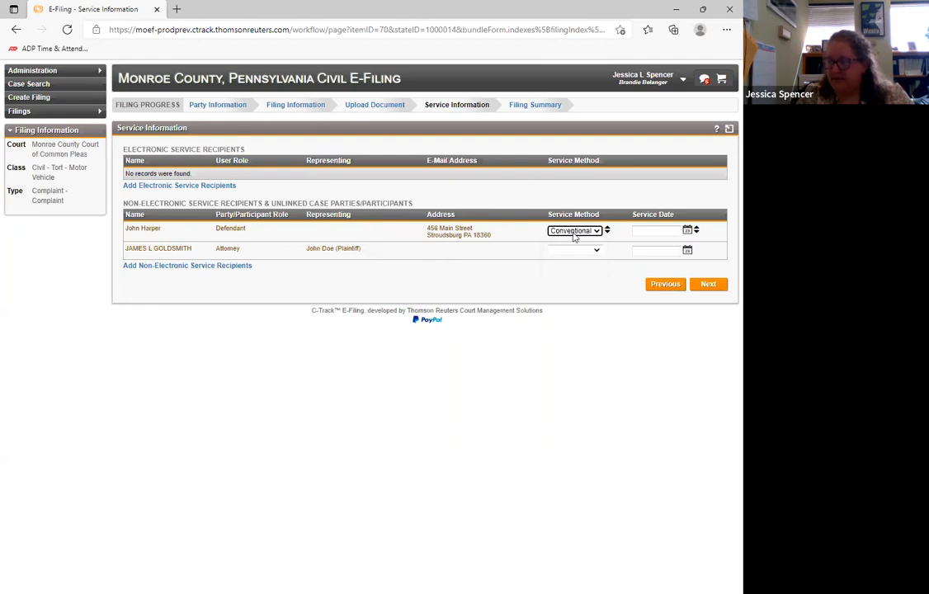
{"action": "left_click", "coordinate": [659, 231]}
{"action": "key", "text": "Tab"}
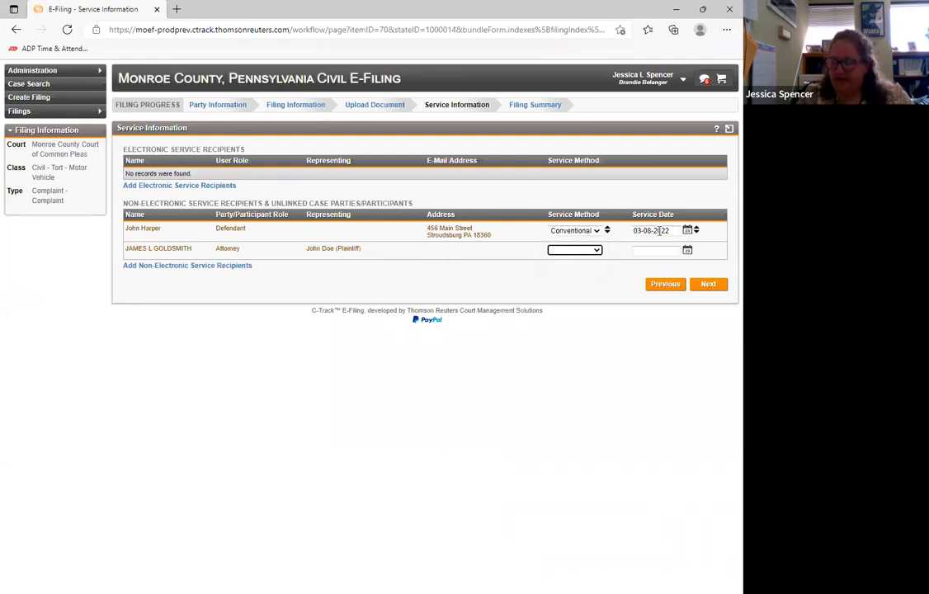
{"action": "key", "text": "shift+Tab"}
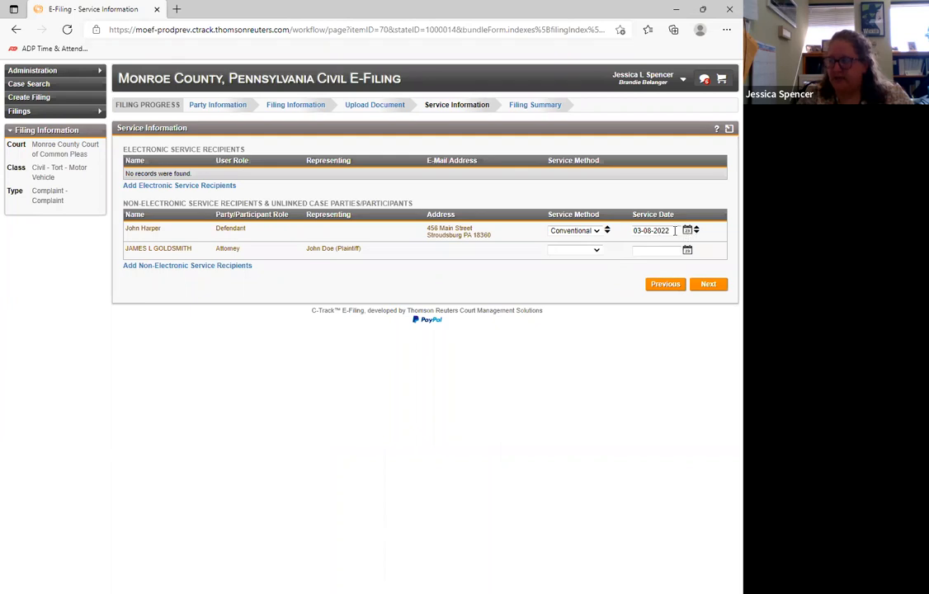
{"action": "key", "text": "BackSpace"}
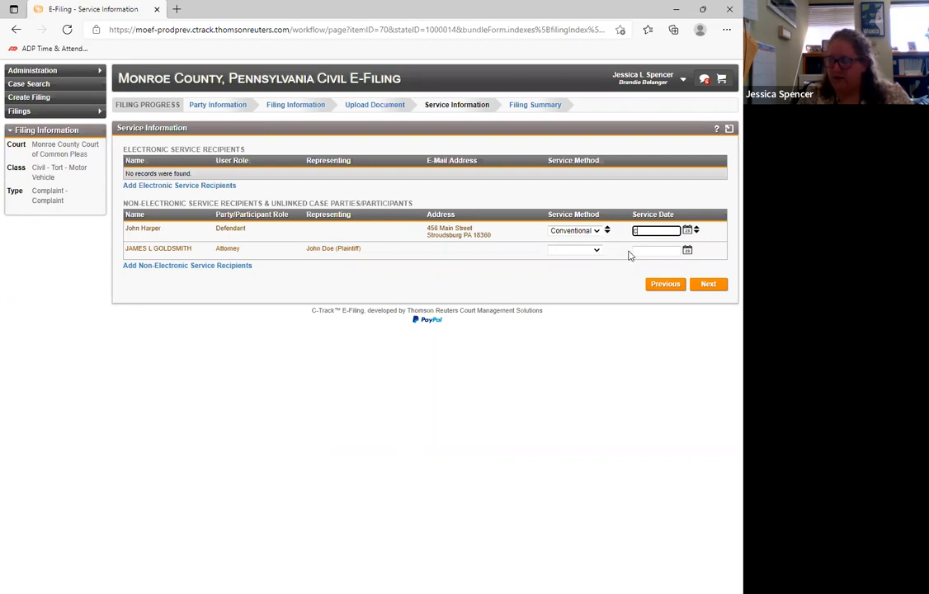
{"action": "key", "text": "Tab"}
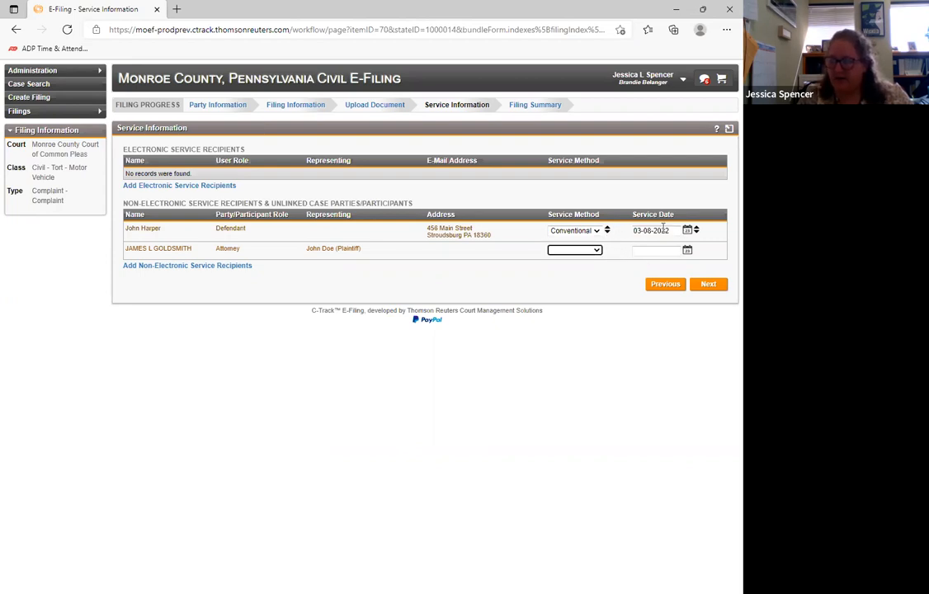
- Apply the defendant's service method and service date to all non-electronic service recipients
{"action": "left_click", "coordinate": [608, 234]}
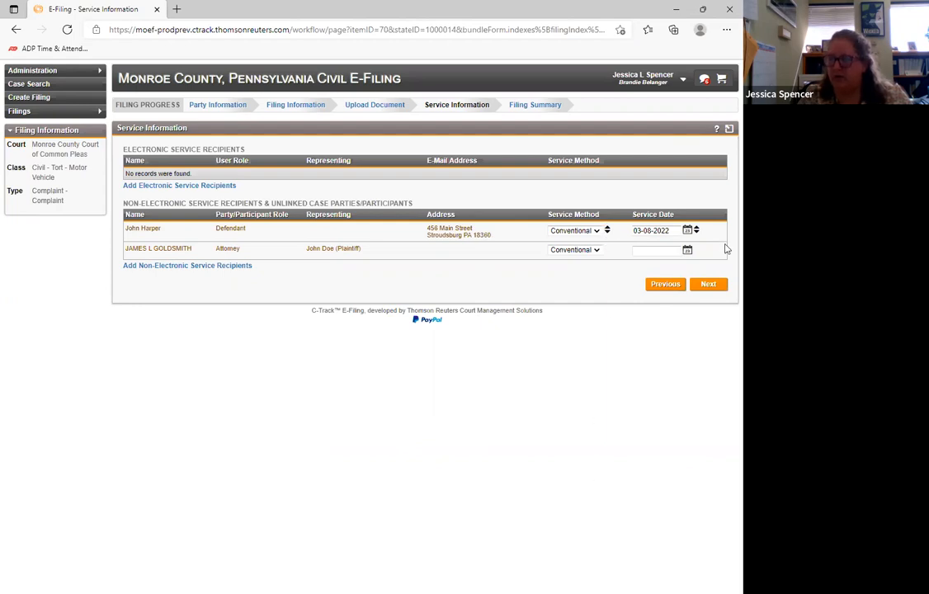
{"action": "left_click", "coordinate": [695, 230]}
{"action": "left_click_drag", "start_coordinate": [123, 202], "coordinate": [287, 286]}
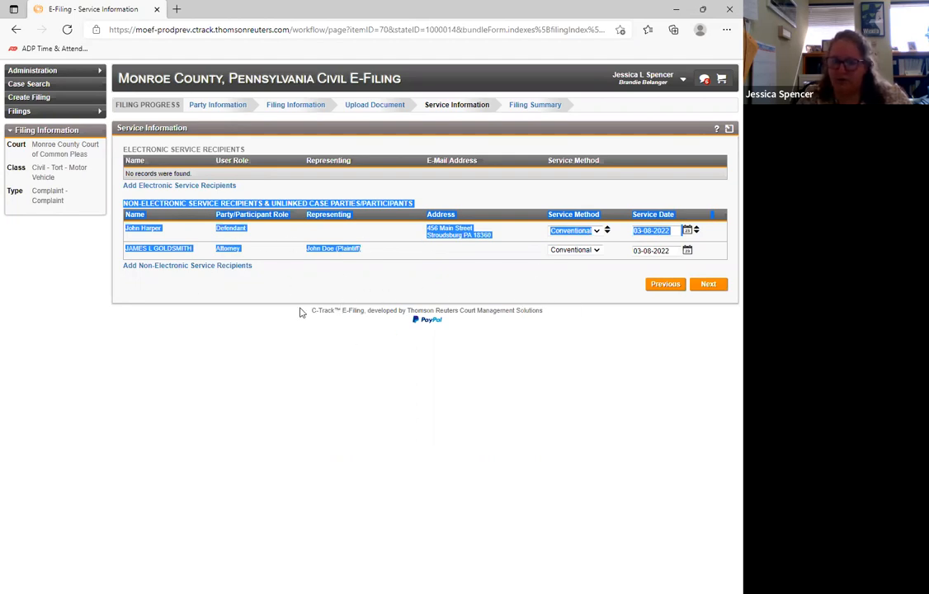
{"action": "left_click", "coordinate": [256, 265]}
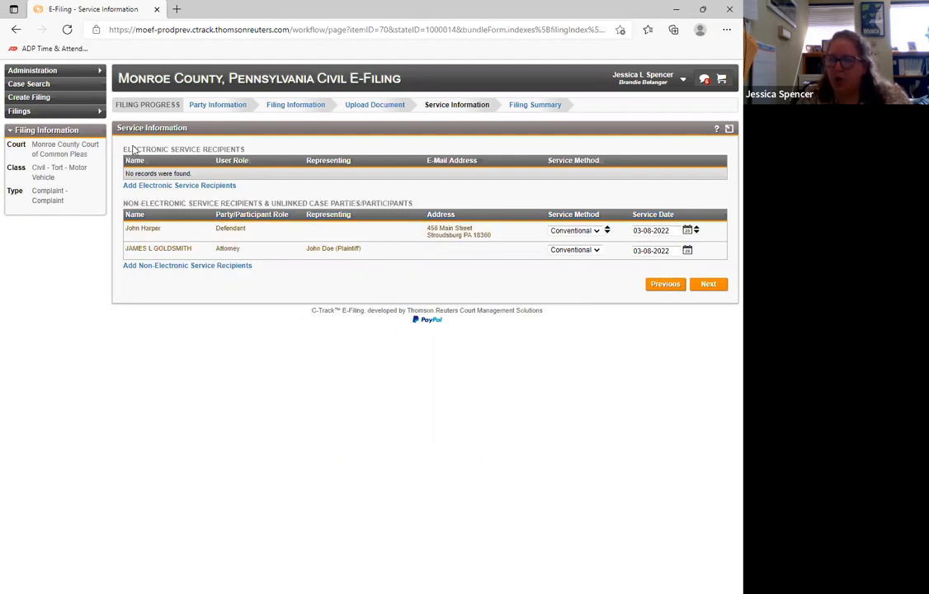
- Open the search for adding electronic service recipients, read which users can be added, and cancel it
{"action": "left_click_drag", "start_coordinate": [124, 148], "coordinate": [275, 189]}
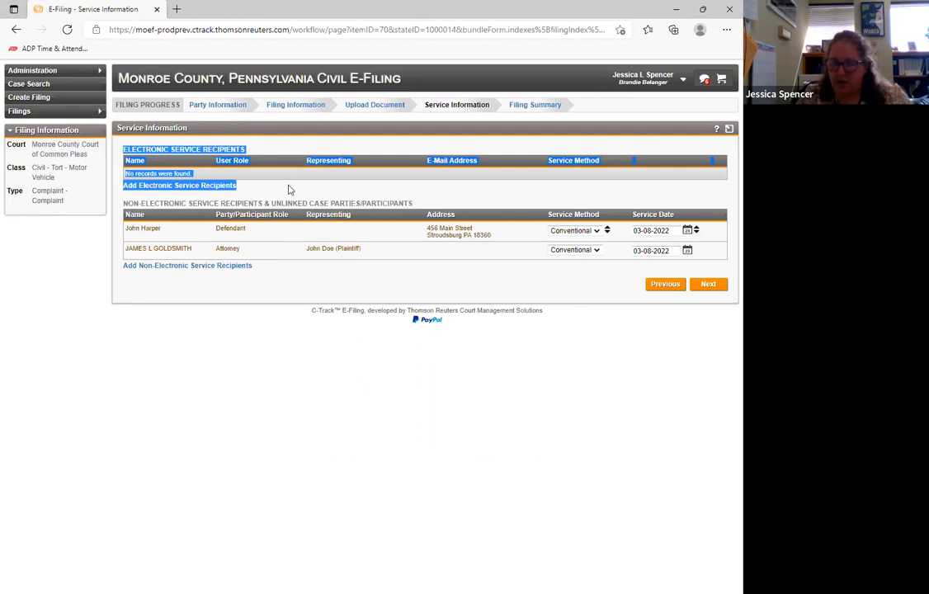
{"action": "left_click", "coordinate": [291, 182]}
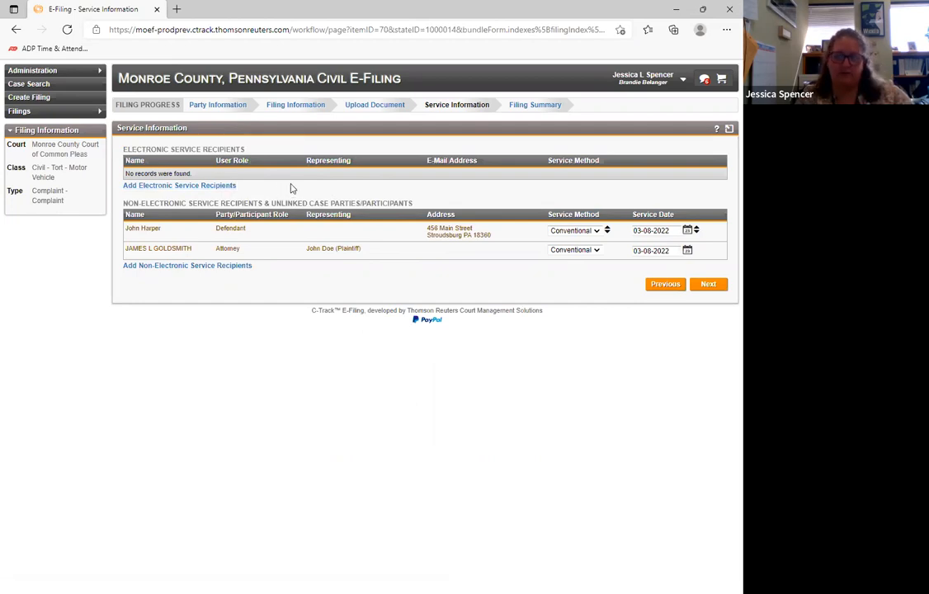
{"action": "left_click", "coordinate": [219, 187]}
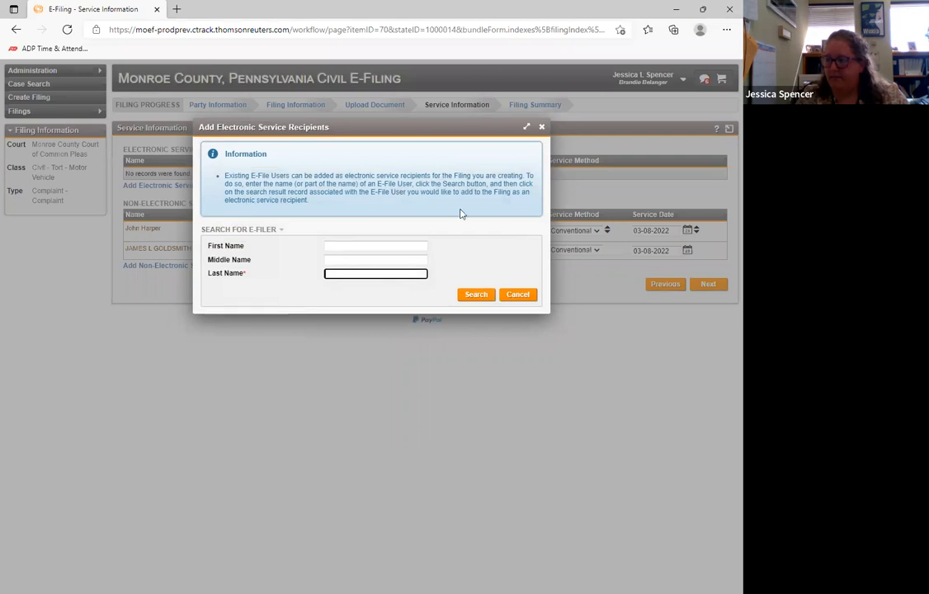
{"action": "left_click_drag", "start_coordinate": [225, 175], "coordinate": [289, 176]}
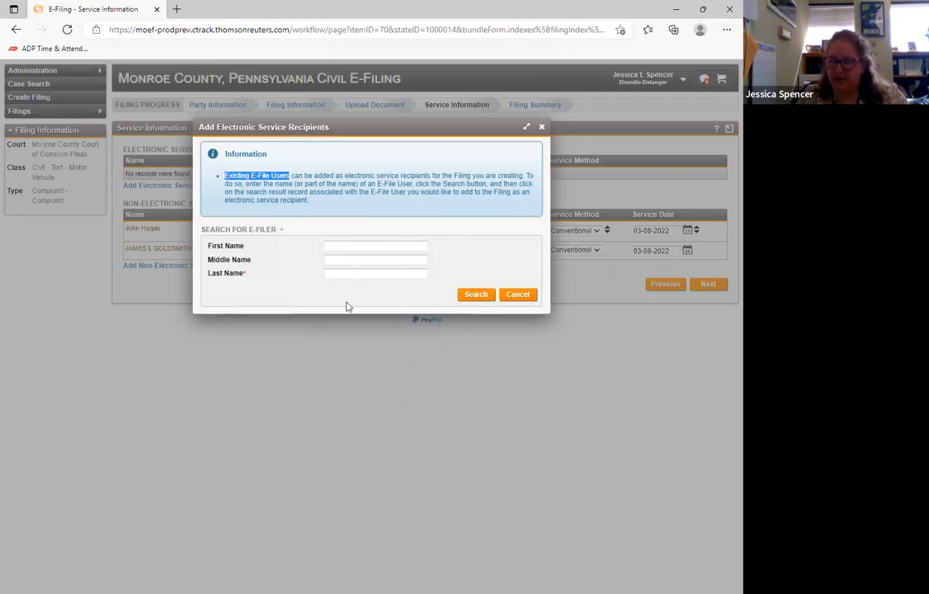
{"action": "left_click", "coordinate": [518, 297]}
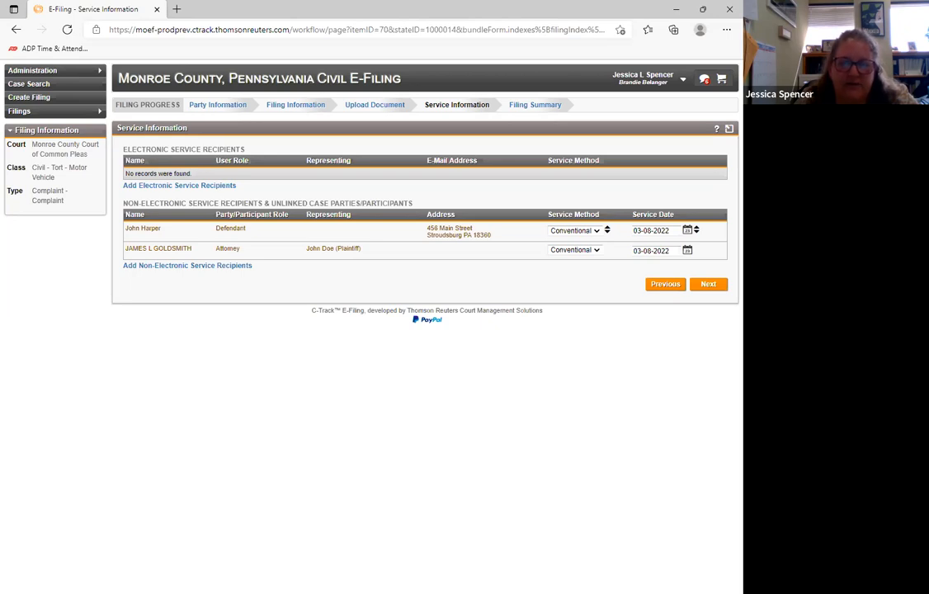
- Return to the document upload, add another document entry named Appendix, and request confidentiality for it
{"action": "left_click", "coordinate": [373, 108]}
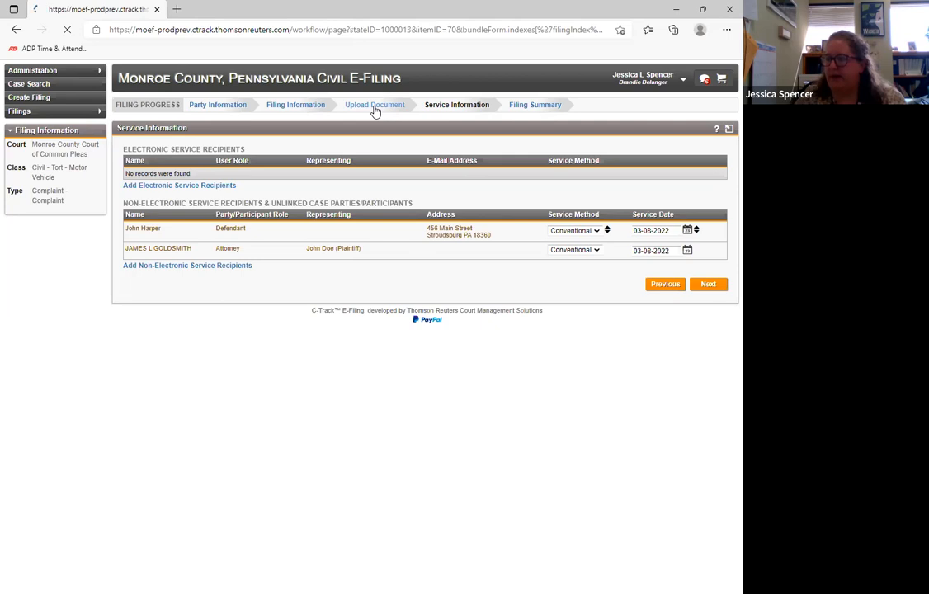
{"action": "left_click", "coordinate": [149, 231]}
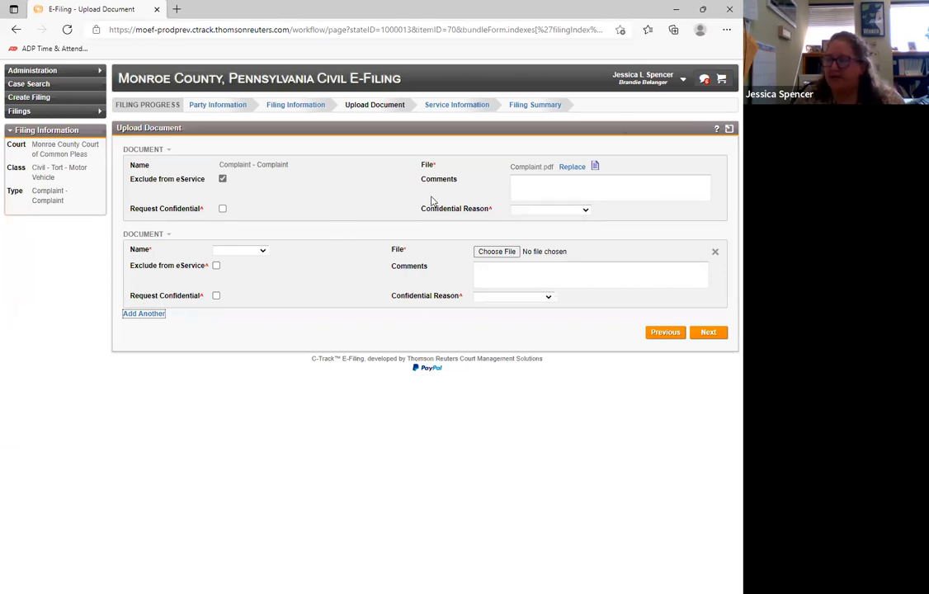
{"action": "left_click", "coordinate": [216, 296]}
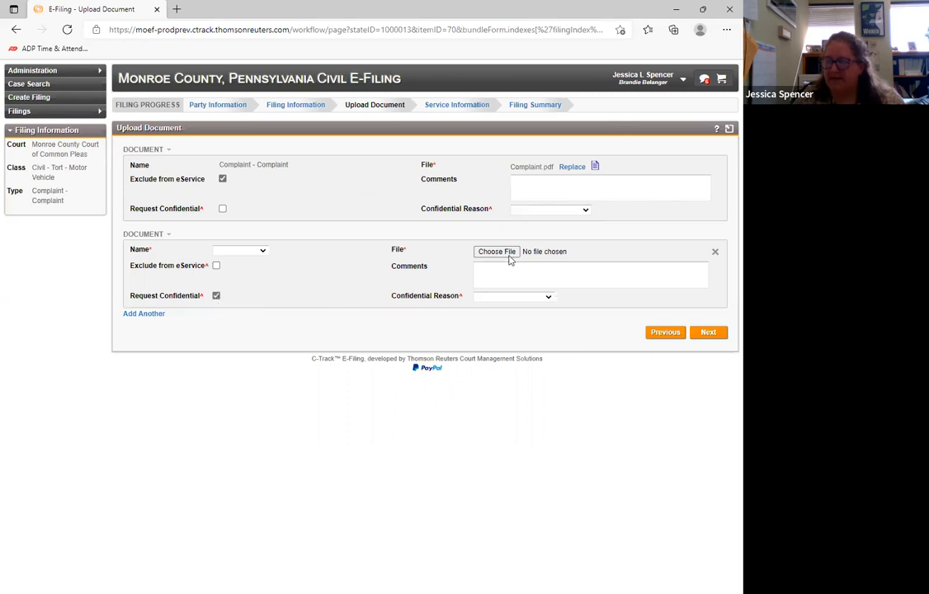
{"action": "left_click", "coordinate": [262, 251]}
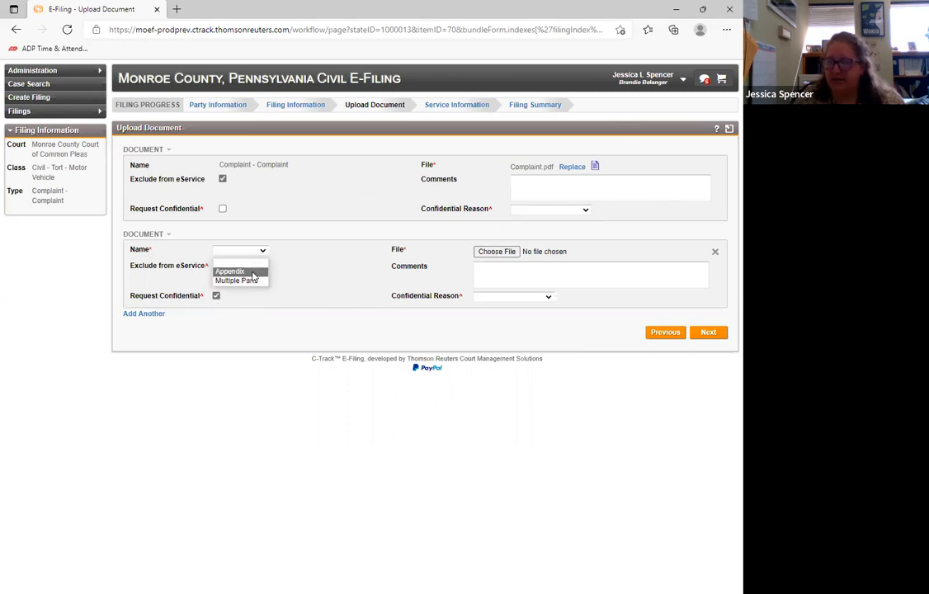
{"action": "left_click", "coordinate": [230, 271]}
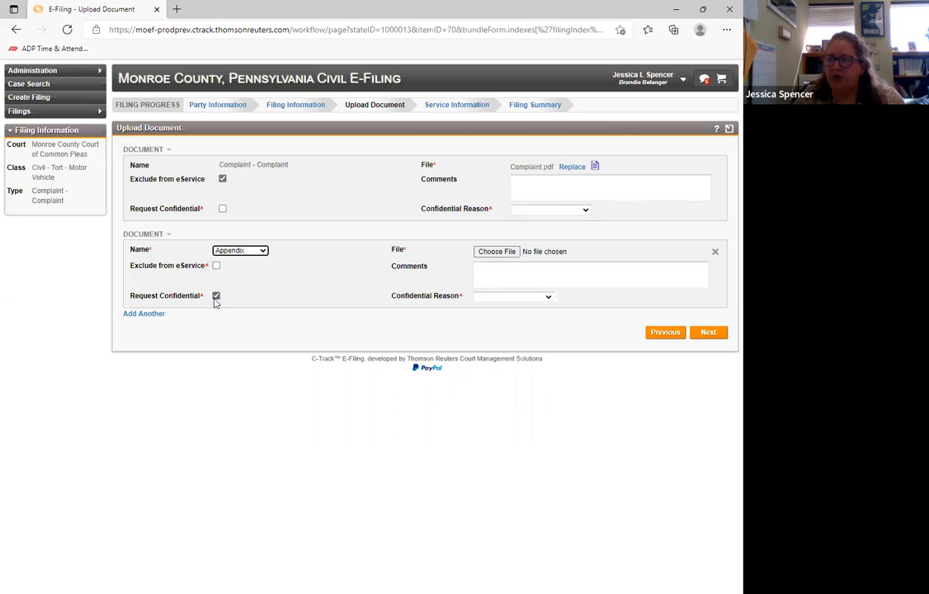
{"action": "left_click", "coordinate": [493, 297]}
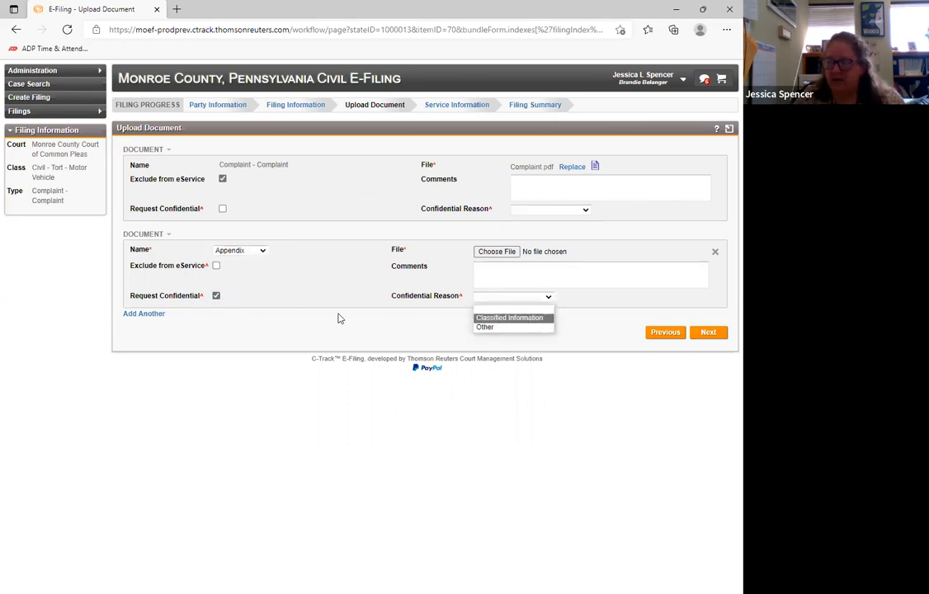
{"action": "left_click", "coordinate": [272, 305]}
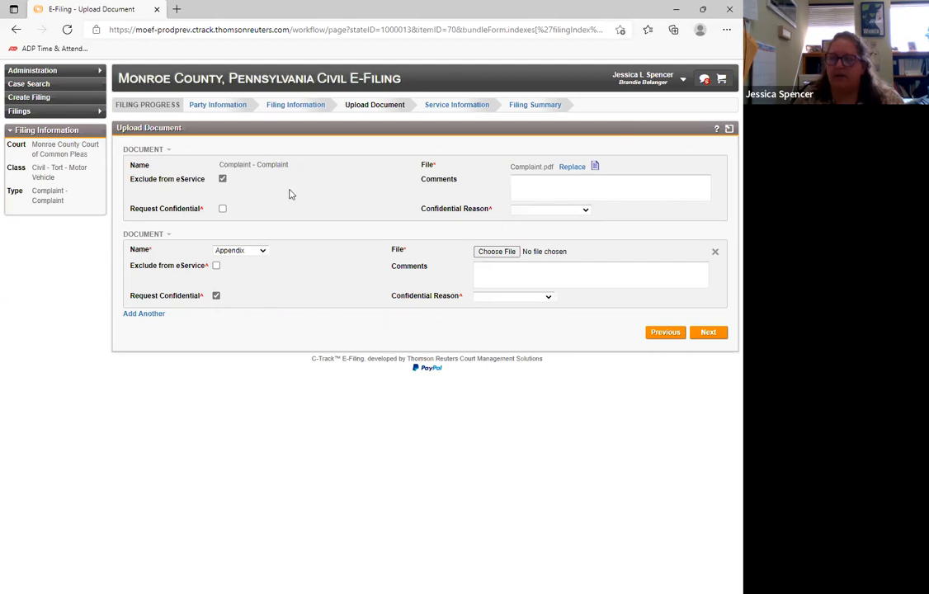
- Withdraw the Appendix's confidentiality request and remove the Appendix entry from the filing
{"action": "left_click", "coordinate": [217, 296]}
{"action": "left_click", "coordinate": [716, 253]}
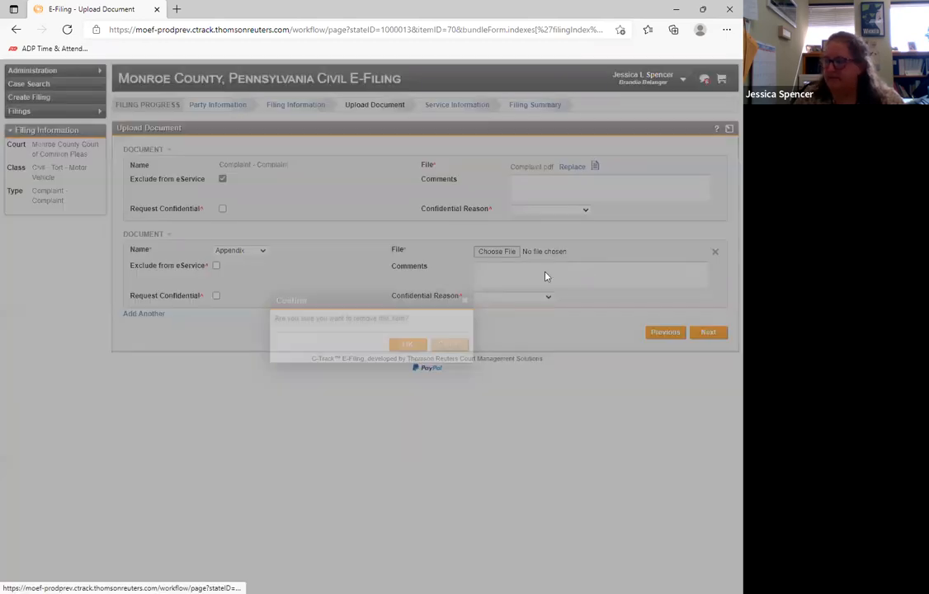
{"action": "left_click", "coordinate": [395, 304]}
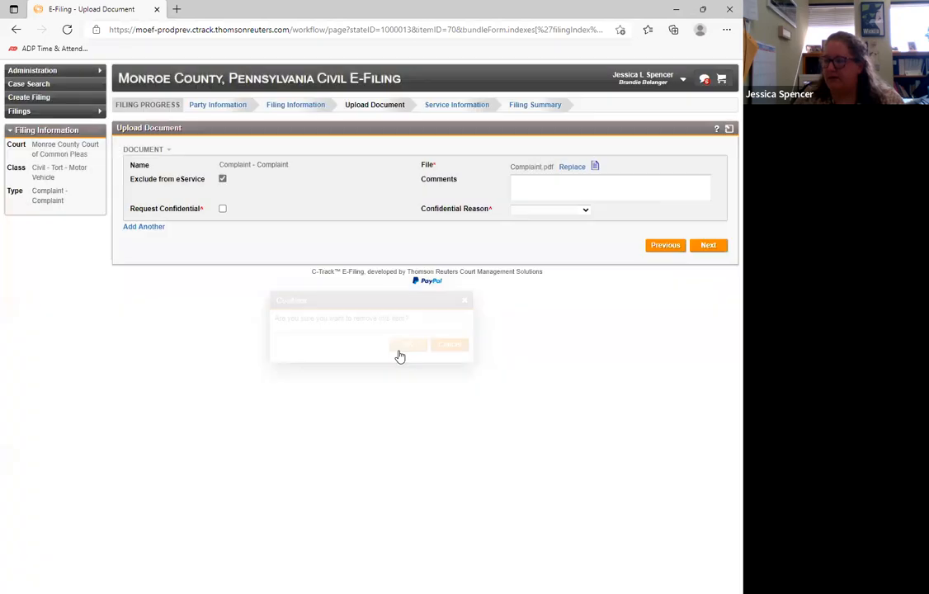
- Set Conventional service dated 03-08-2022 for both non-electronic service recipients and continue to the filing summary
{"action": "left_click", "coordinate": [706, 248]}
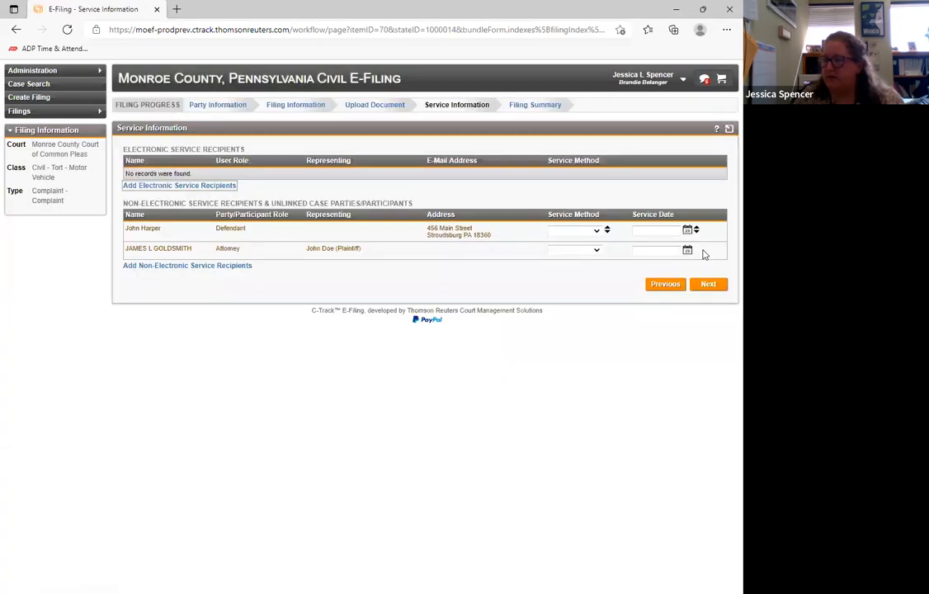
{"action": "left_click", "coordinate": [585, 234]}
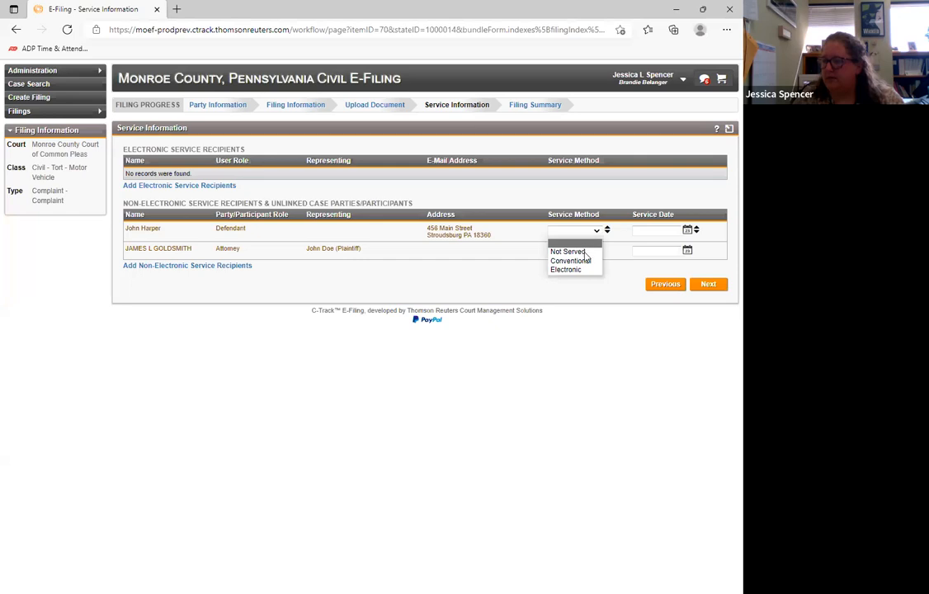
{"action": "left_click", "coordinate": [582, 261]}
{"action": "left_click", "coordinate": [658, 230]}
{"action": "type", "text": "t"}
{"action": "key", "text": "Tab"}
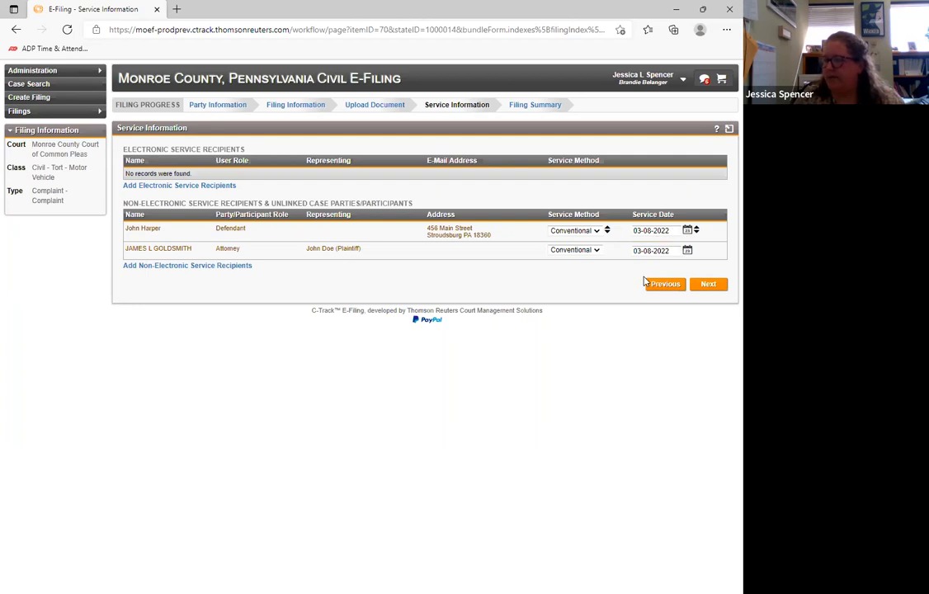
{"action": "left_click", "coordinate": [716, 284]}
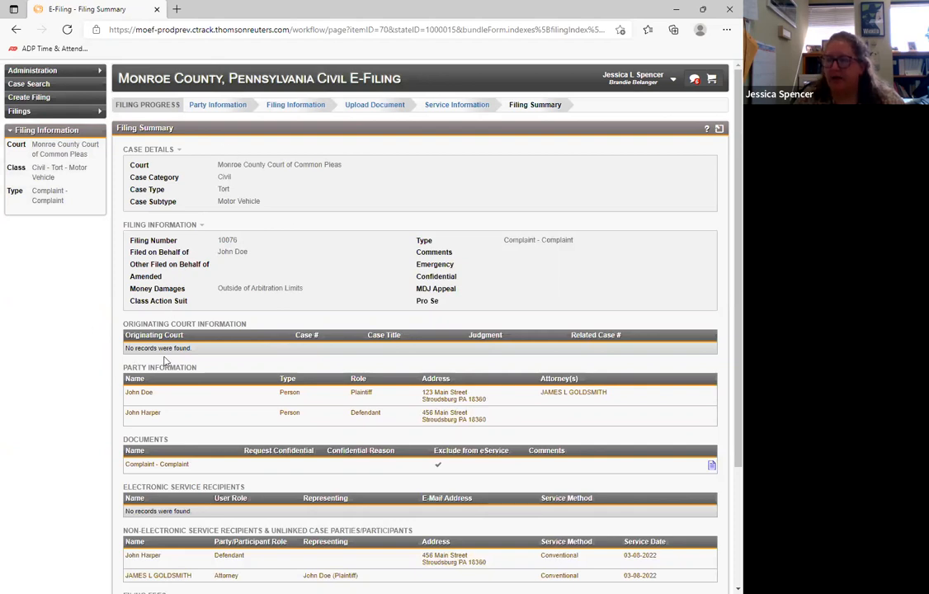
- Review the filing summary from case details through filing fees, and add the Complaint filing to the cart
{"action": "scroll", "coordinate": [95, 367], "scroll_direction": "down", "scroll_amount": 1}
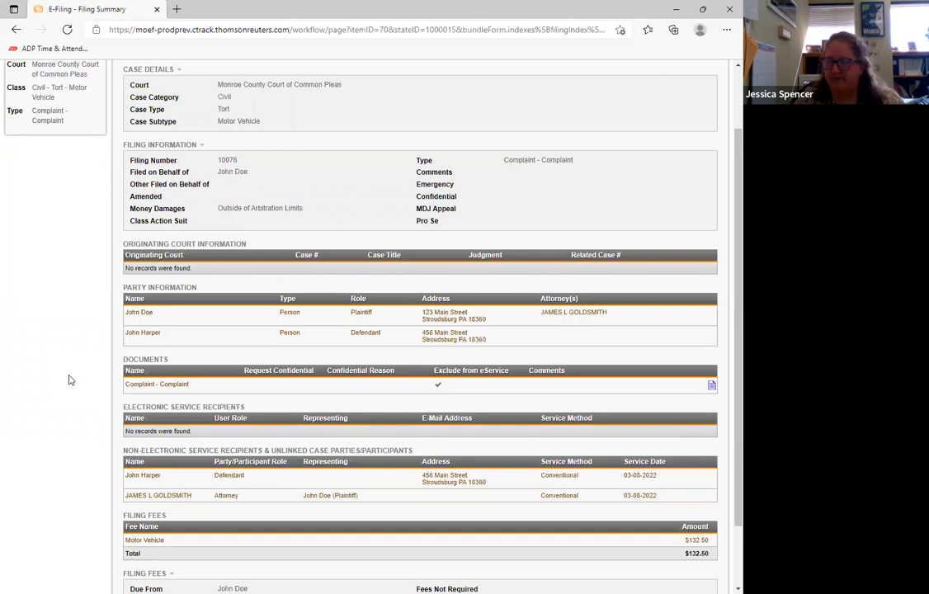
{"action": "scroll", "coordinate": [71, 379], "scroll_direction": "up", "scroll_amount": 1}
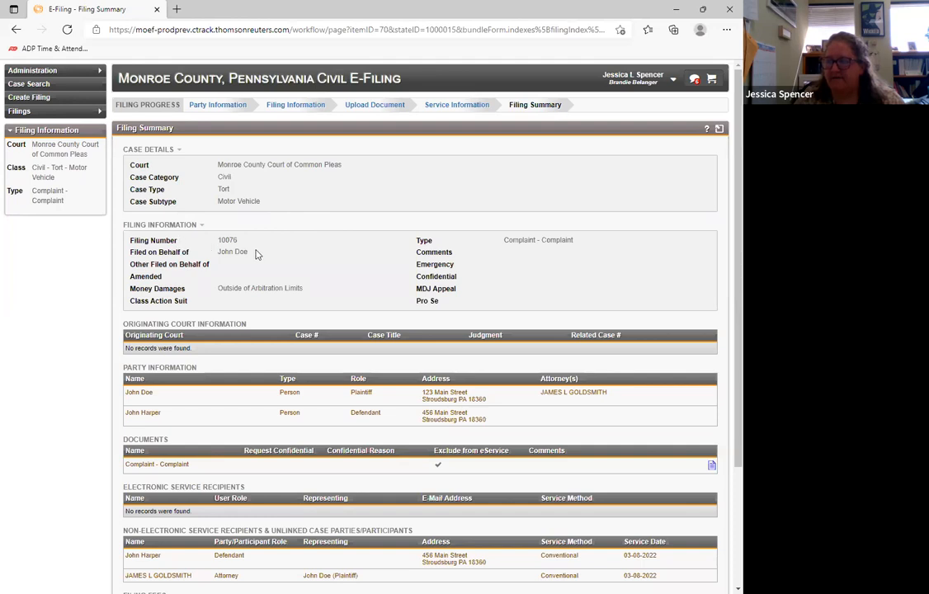
{"action": "scroll", "coordinate": [328, 257], "scroll_direction": "down", "scroll_amount": 2}
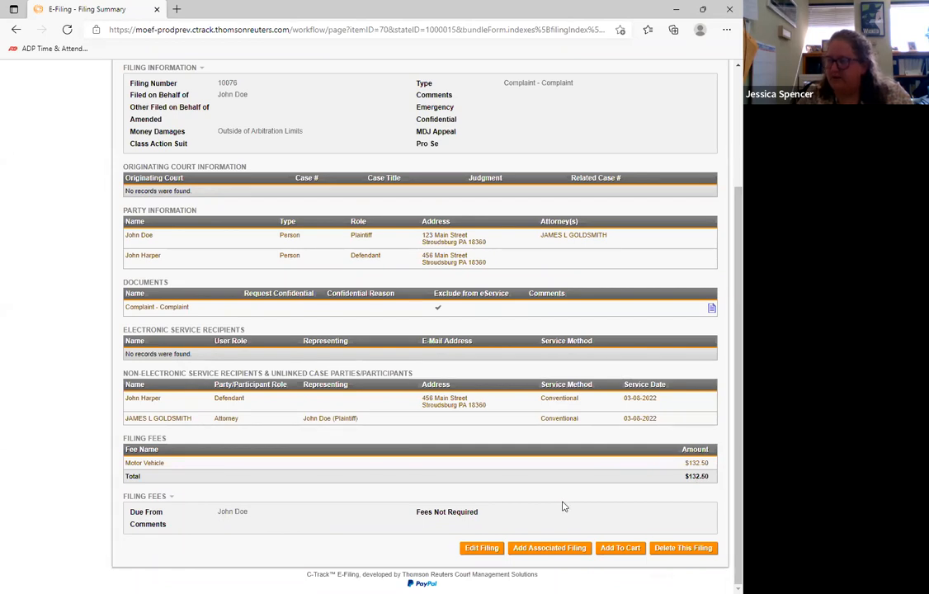
{"action": "scroll", "coordinate": [577, 371], "scroll_direction": "up", "scroll_amount": 2}
{"action": "scroll", "coordinate": [577, 446], "scroll_direction": "down", "scroll_amount": 2}
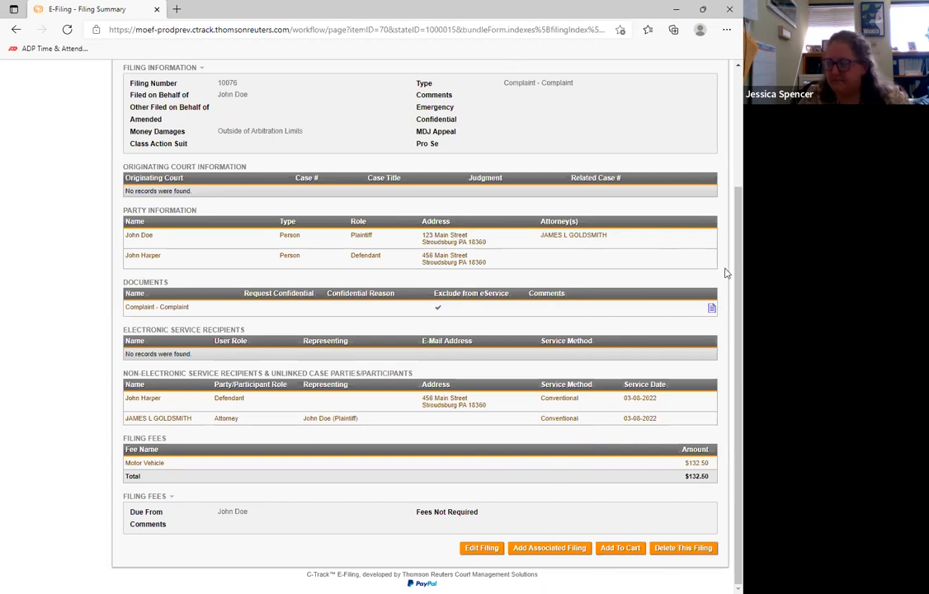
{"action": "left_click", "coordinate": [625, 553]}
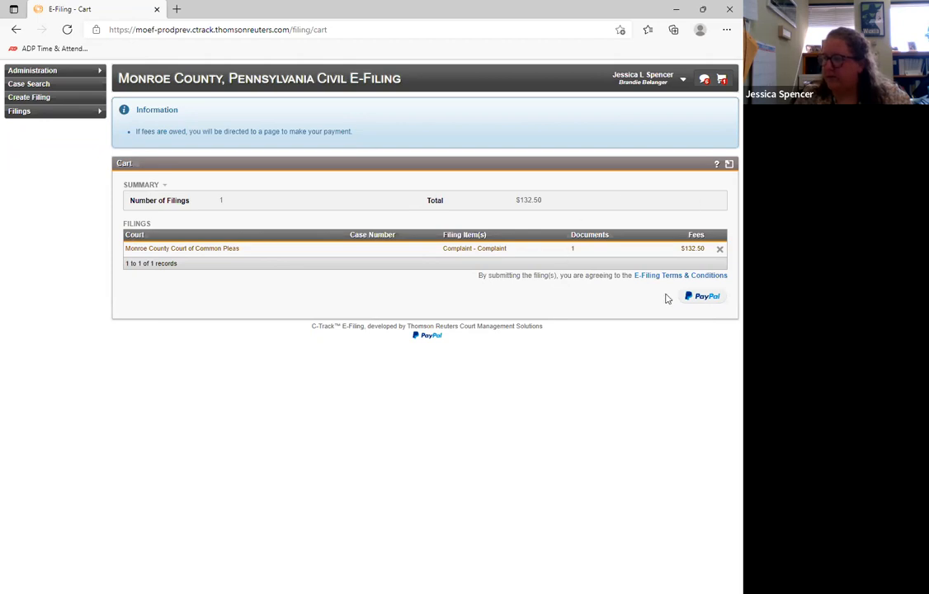
- Start the PayPal payment for the cart and enter the card number, expiration date and security code for guest checkout
{"action": "left_click", "coordinate": [707, 300]}
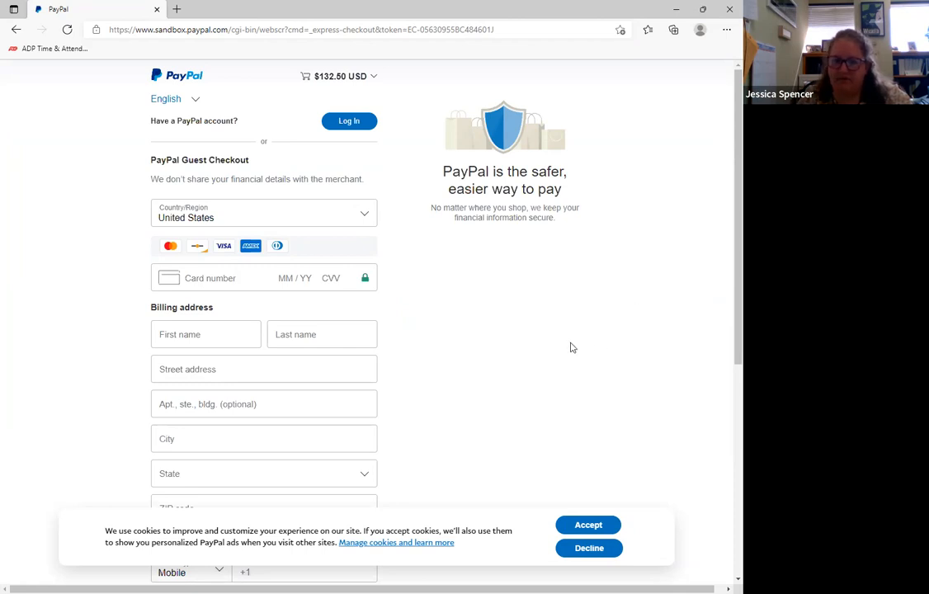
{"action": "left_click", "coordinate": [211, 280]}
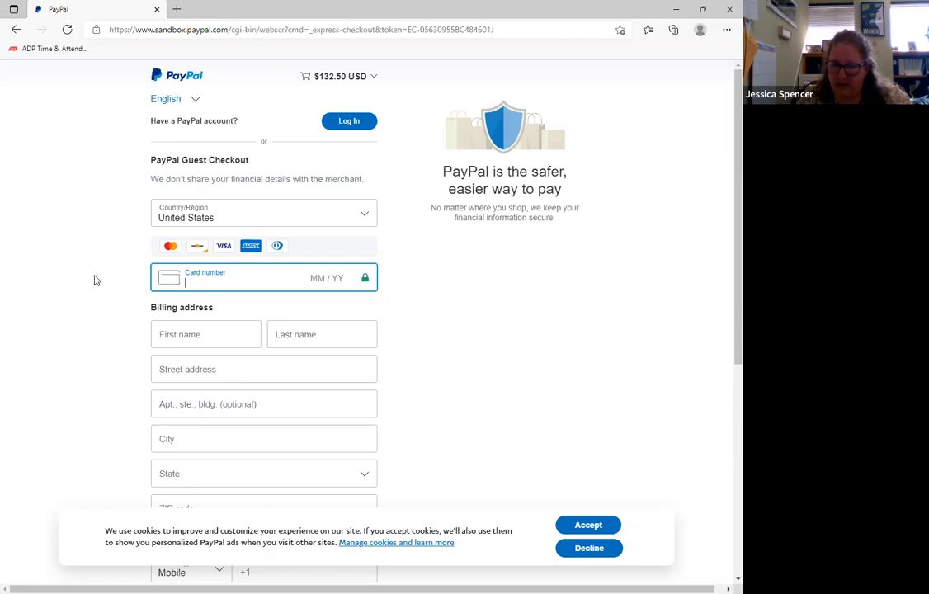
{"action": "scroll", "coordinate": [94, 281], "scroll_direction": "down", "scroll_amount": 1}
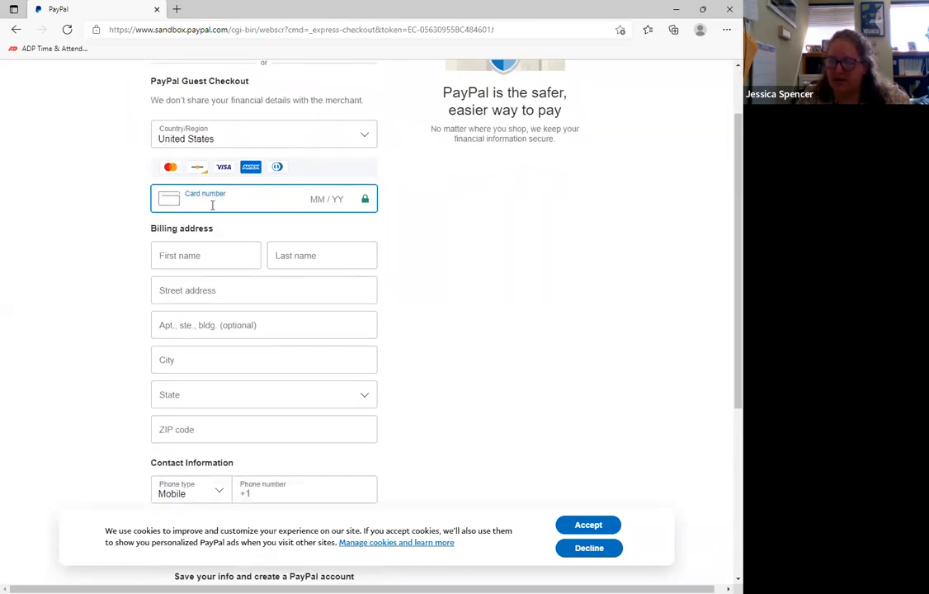
{"action": "type", "text": "411"}
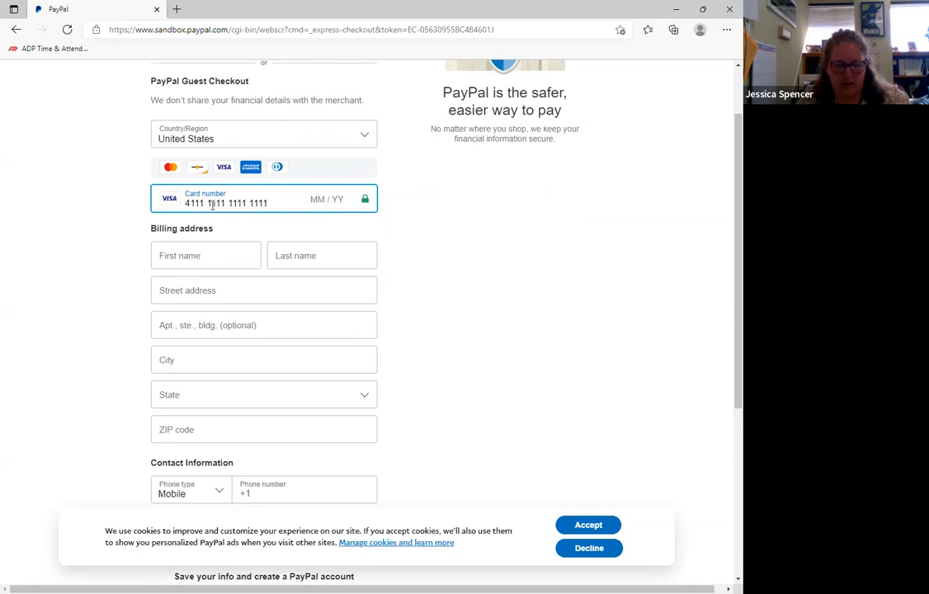
{"action": "type", "text": "11 / 24"}
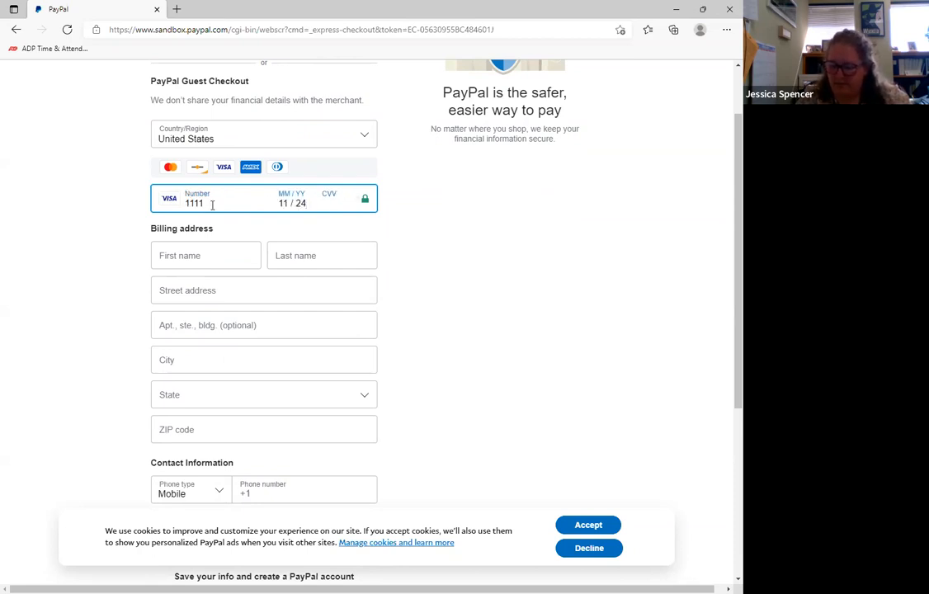
- Enter the payer's first and last name, and fill in the billing street address, city and ZIP code from the saved address
{"action": "left_click", "coordinate": [207, 254]}
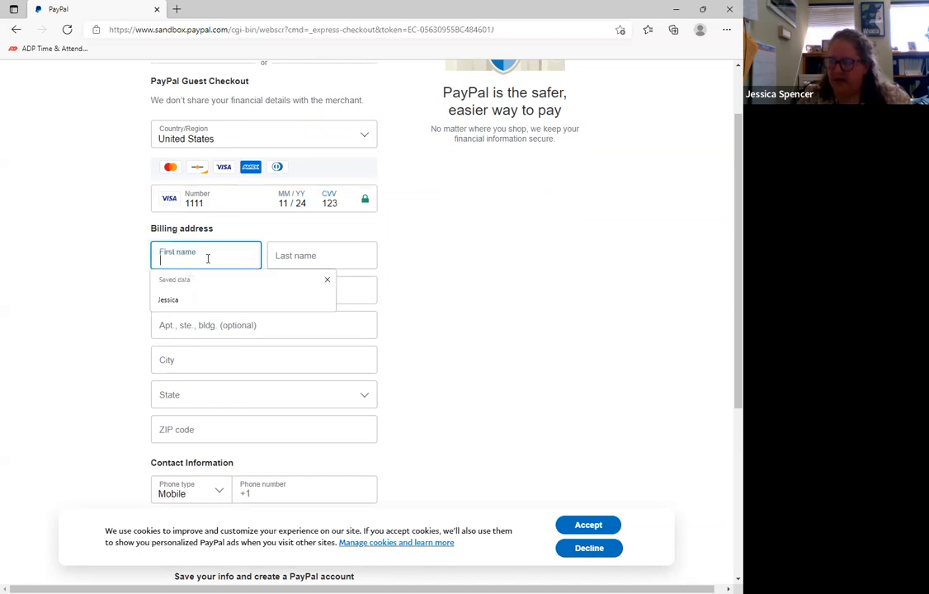
{"action": "left_click", "coordinate": [249, 284]}
{"action": "left_click", "coordinate": [300, 258]}
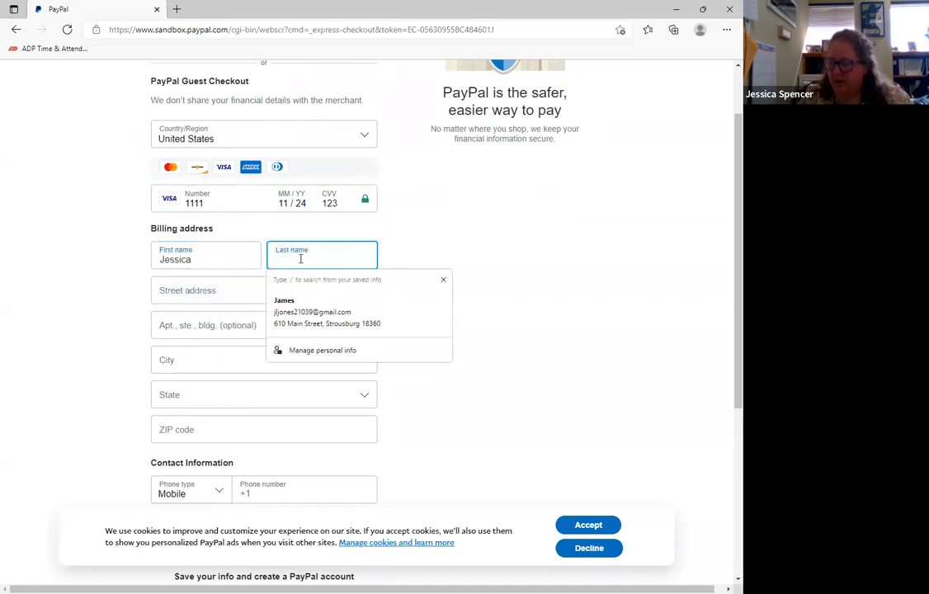
{"action": "type", "text": "Spencer"}
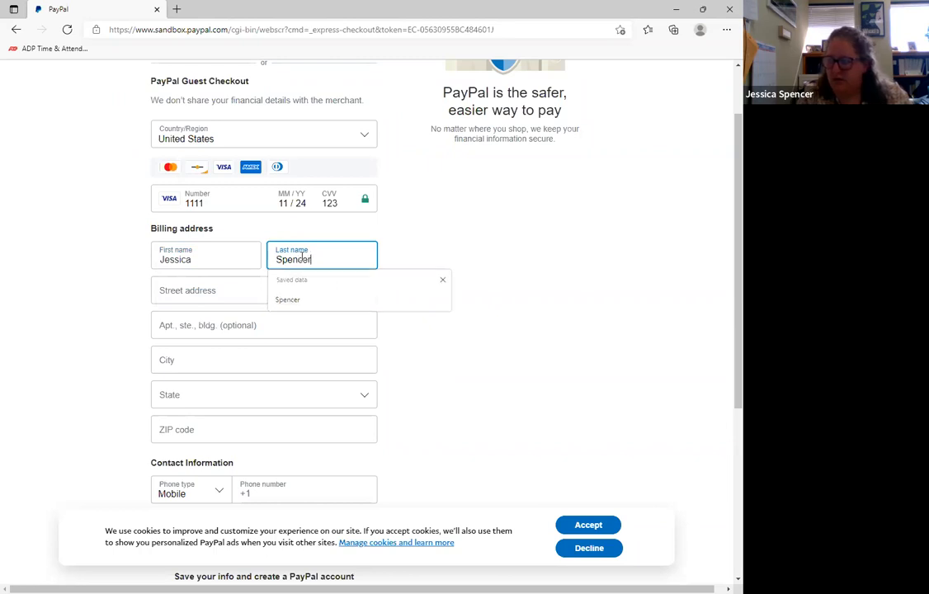
{"action": "key", "text": "Tab"}
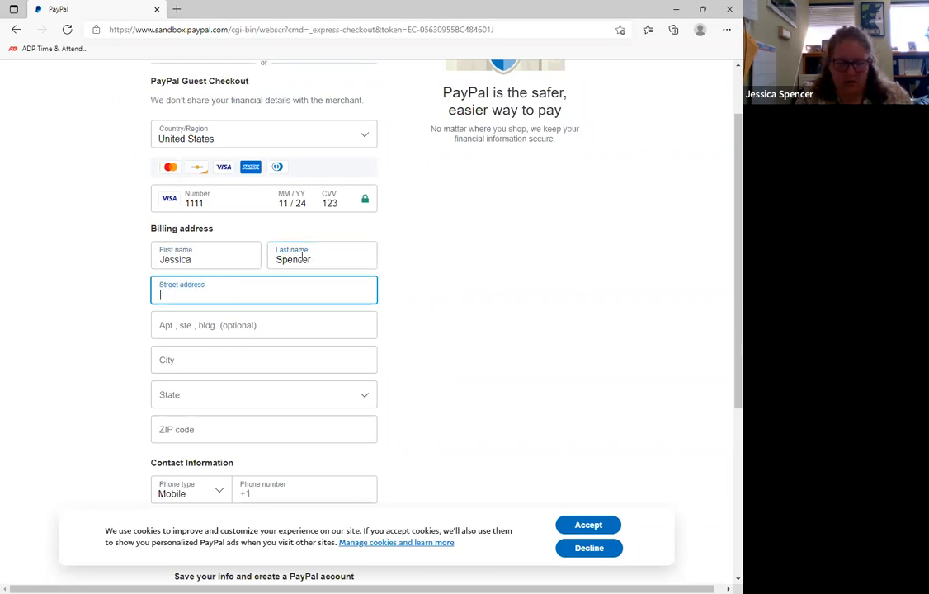
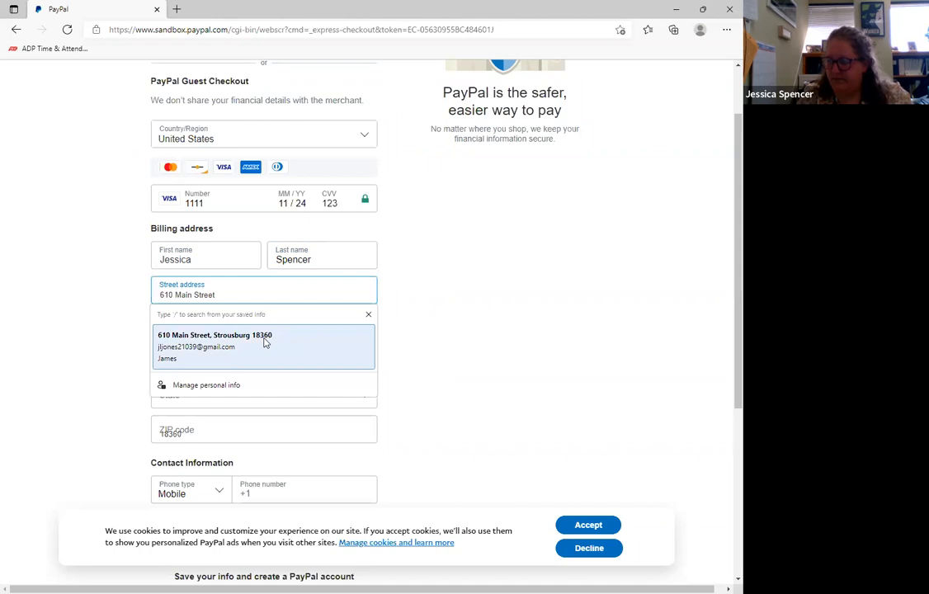
{"action": "left_click", "coordinate": [265, 340]}
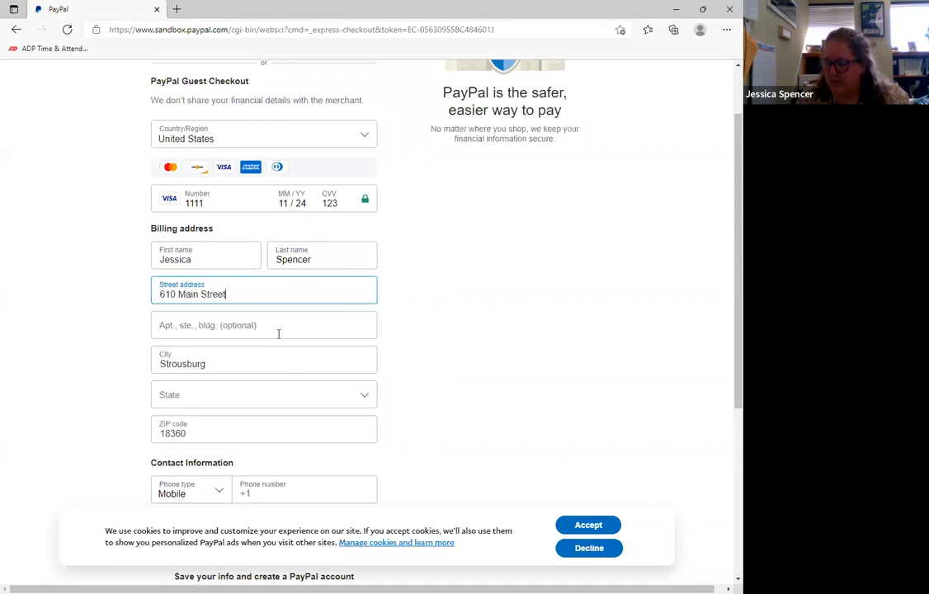
- Set the state in the billing address to Pennsylvania
{"action": "left_click", "coordinate": [208, 400]}
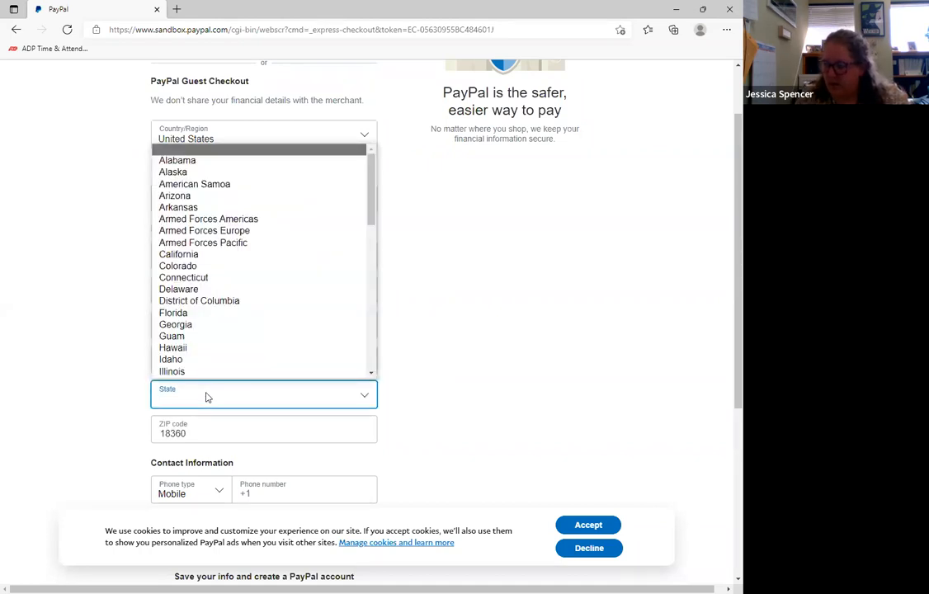
{"action": "key", "text": "p"}
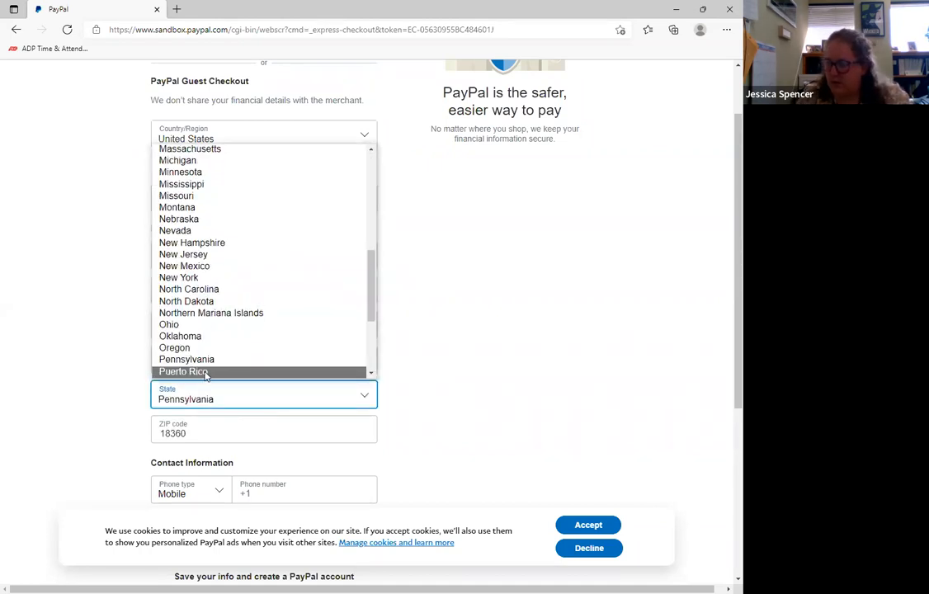
{"action": "left_click", "coordinate": [205, 372]}
{"action": "left_click", "coordinate": [224, 400]}
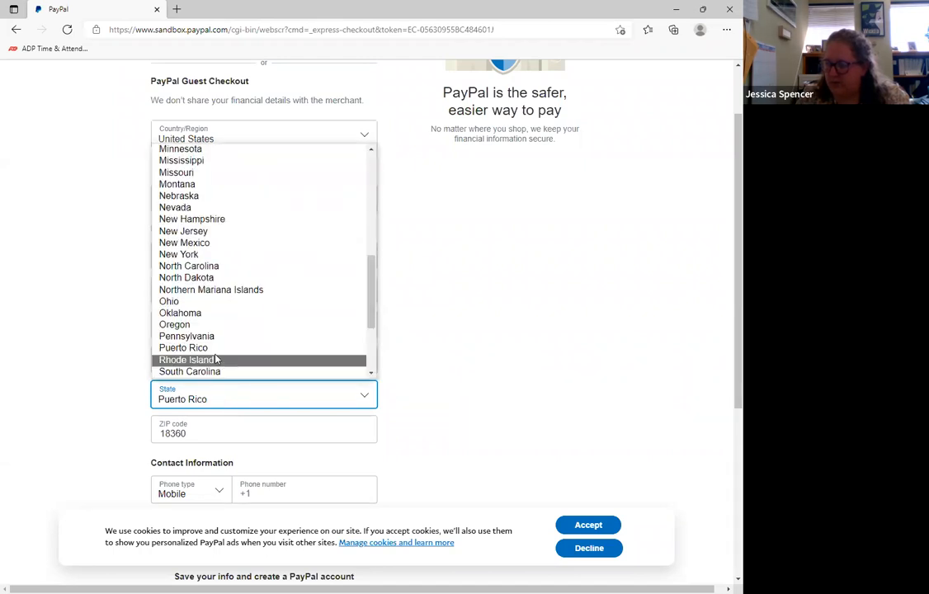
{"action": "left_click", "coordinate": [220, 337]}
{"action": "left_click", "coordinate": [481, 410]}
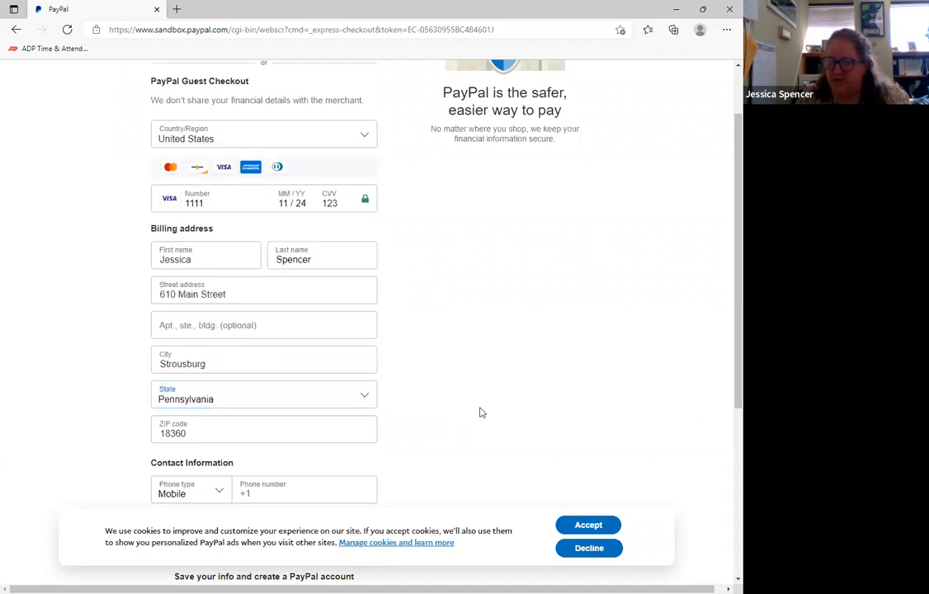
- Enter the payer's mobile phone number and continue the PayPal payment as a guest to submit the filing
{"action": "scroll", "coordinate": [442, 431], "scroll_direction": "down", "scroll_amount": 3}
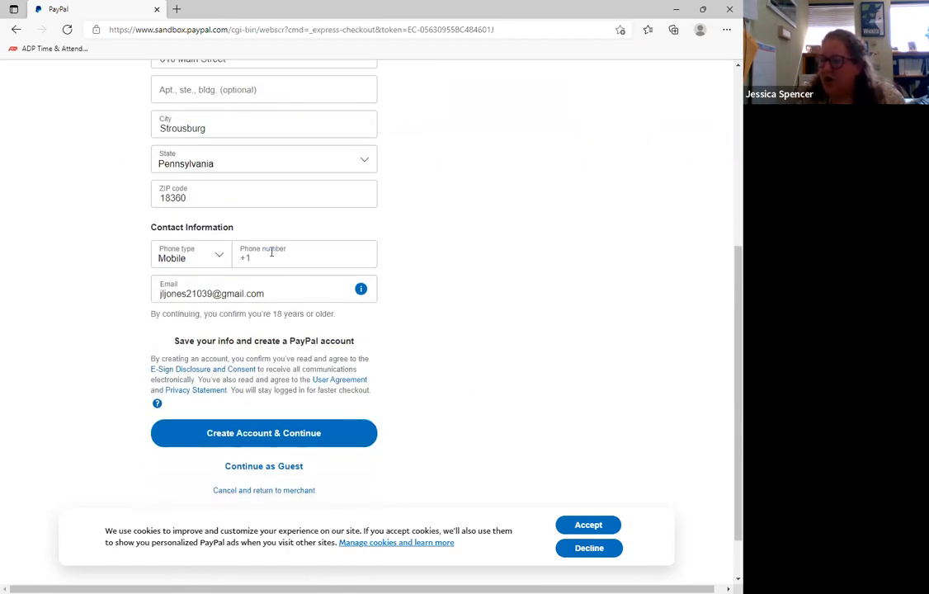
{"action": "left_click", "coordinate": [263, 255]}
{"action": "left_click", "coordinate": [276, 301]}
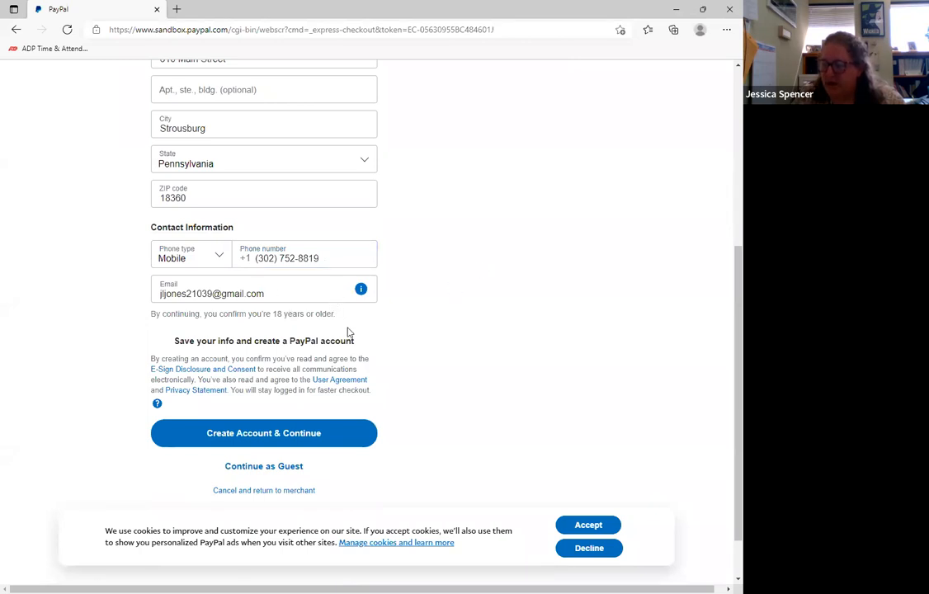
{"action": "scroll", "coordinate": [412, 328], "scroll_direction": "down", "scroll_amount": 1}
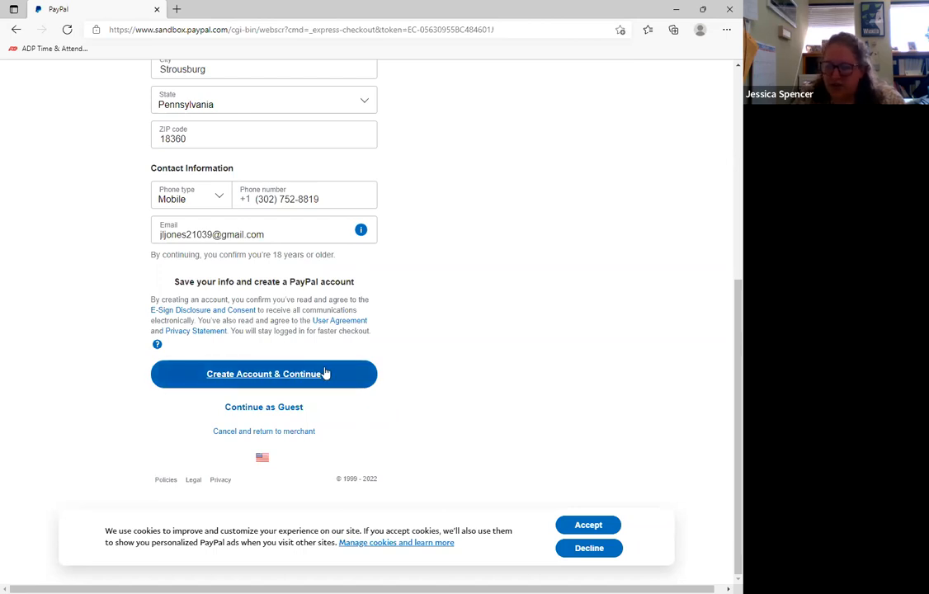
{"action": "left_click", "coordinate": [270, 408]}
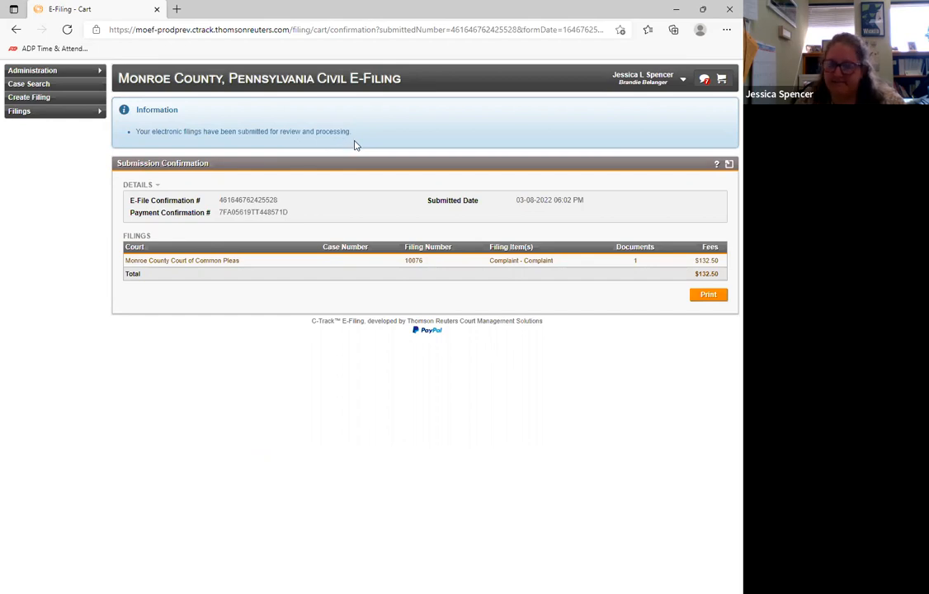
- Download the submission confirmation as a PDF, open it to read, and return to the e-filing page
{"action": "left_click", "coordinate": [715, 299]}
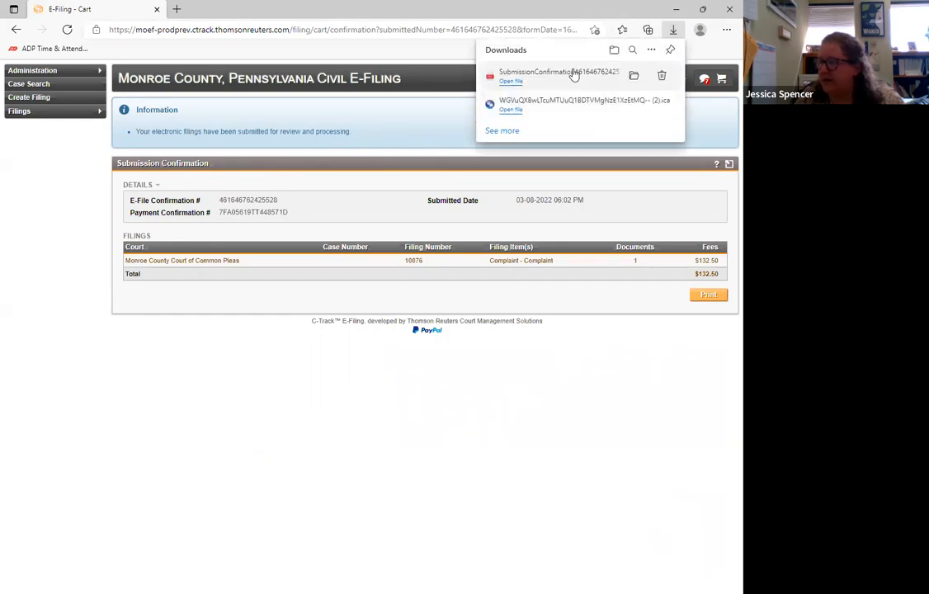
{"action": "left_click", "coordinate": [523, 82]}
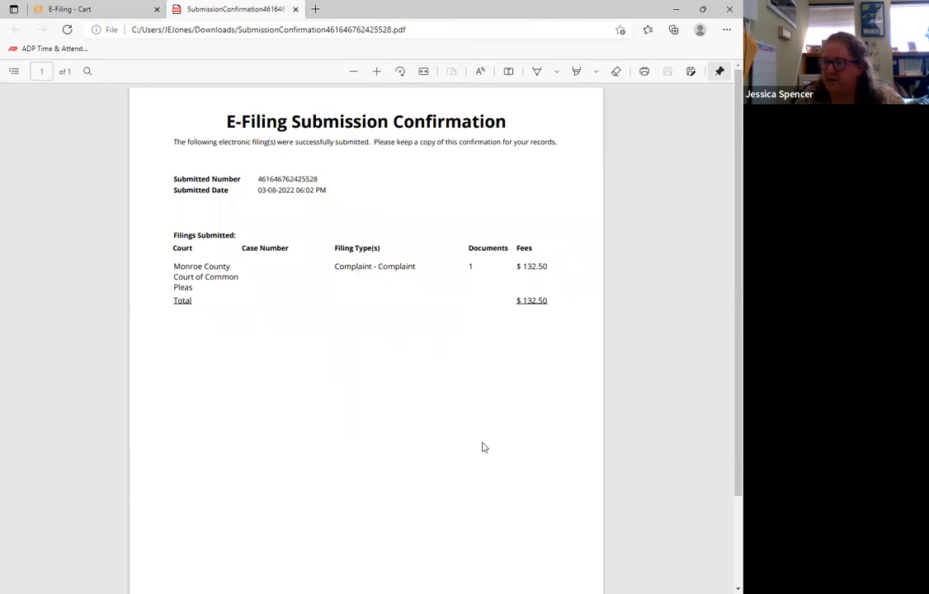
{"action": "left_click", "coordinate": [83, 9]}
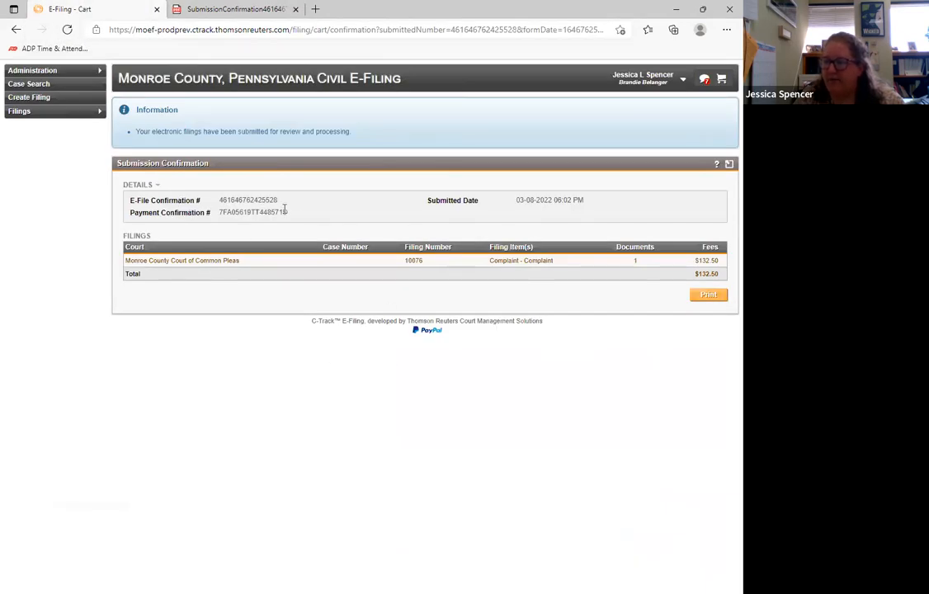
- Highlight the submitted date on the confirmation, and read the notifications about submitted and accepted filings
{"action": "triple_click", "coordinate": [577, 199]}
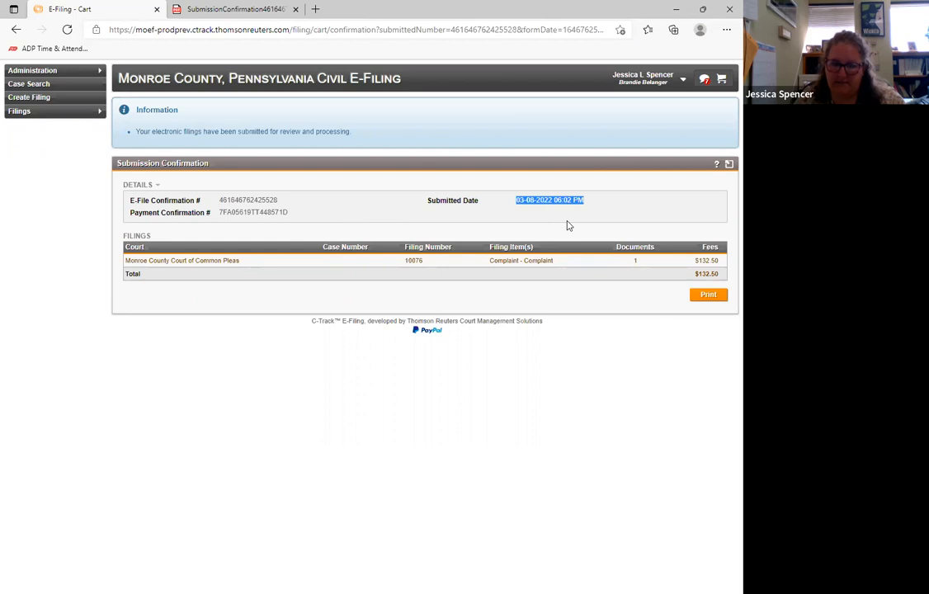
{"action": "left_click", "coordinate": [605, 210]}
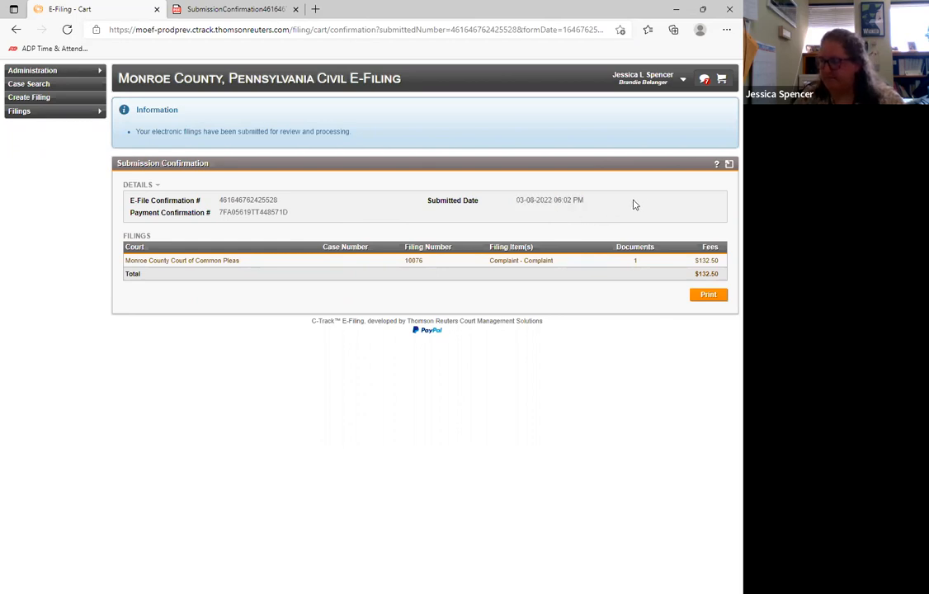
{"action": "left_click", "coordinate": [705, 80]}
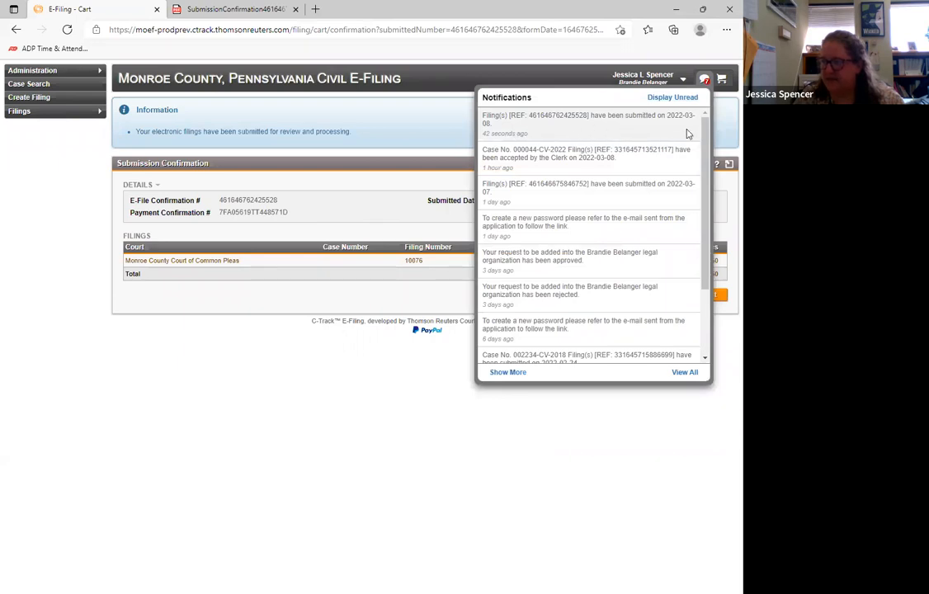
{"action": "left_click", "coordinate": [84, 298]}
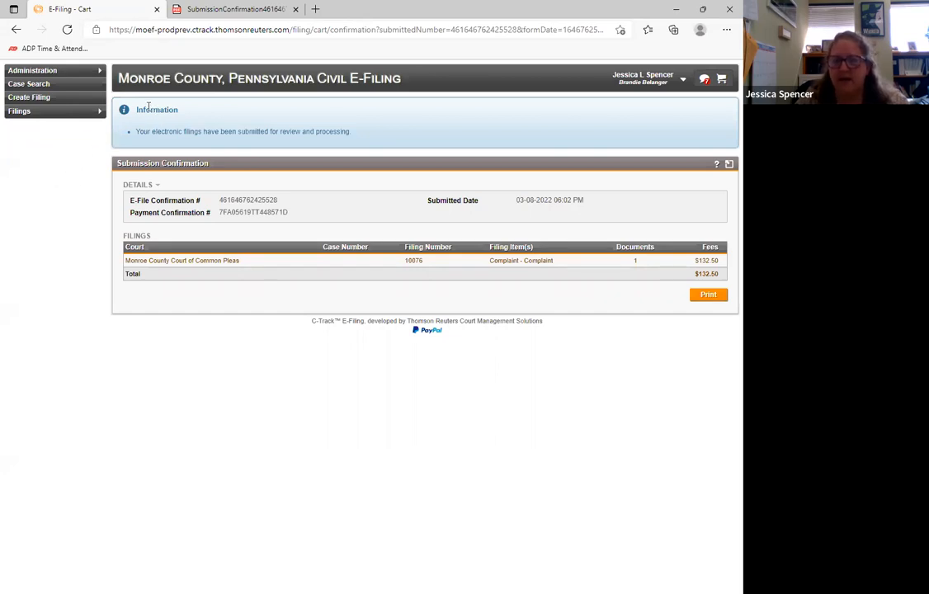
- Start a New Case filing in the Monroe County Court of Common Pleas with case category Civil NR, and view the available case types
{"action": "left_click", "coordinate": [94, 99]}
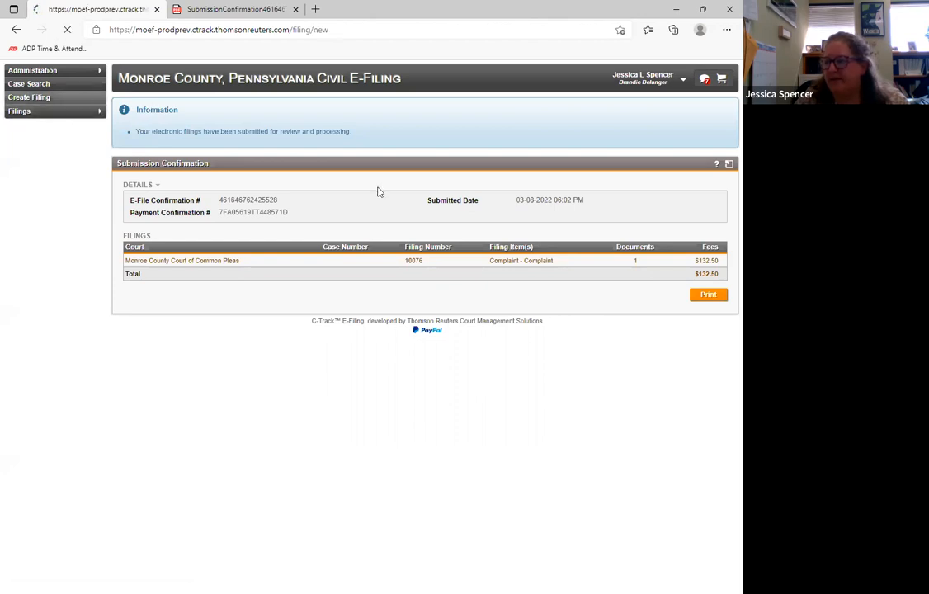
{"action": "left_click", "coordinate": [336, 211]}
{"action": "left_click", "coordinate": [334, 250]}
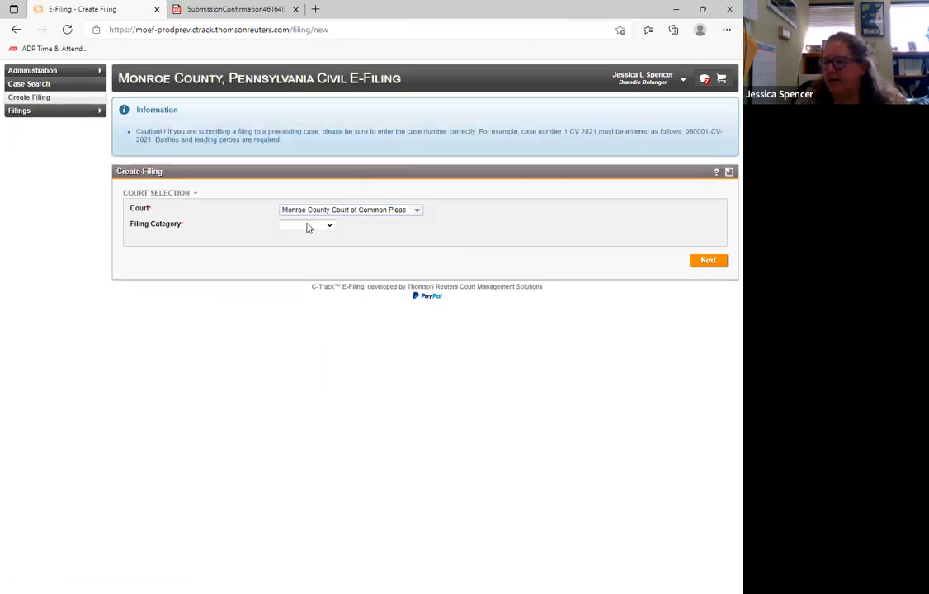
{"action": "left_click", "coordinate": [315, 228]}
{"action": "left_click", "coordinate": [313, 249]}
{"action": "left_click", "coordinate": [310, 279]}
{"action": "left_click", "coordinate": [292, 311]}
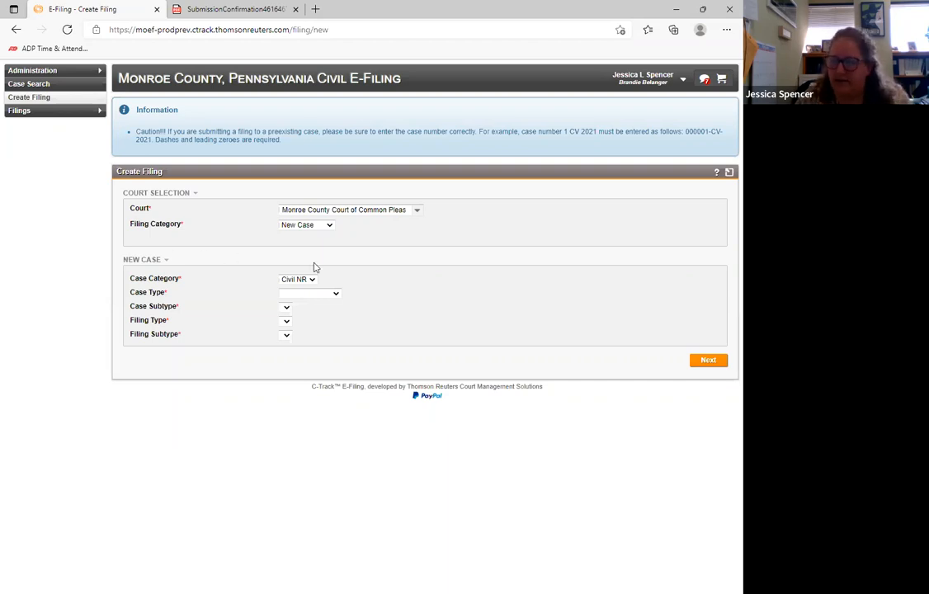
{"action": "left_click", "coordinate": [336, 293]}
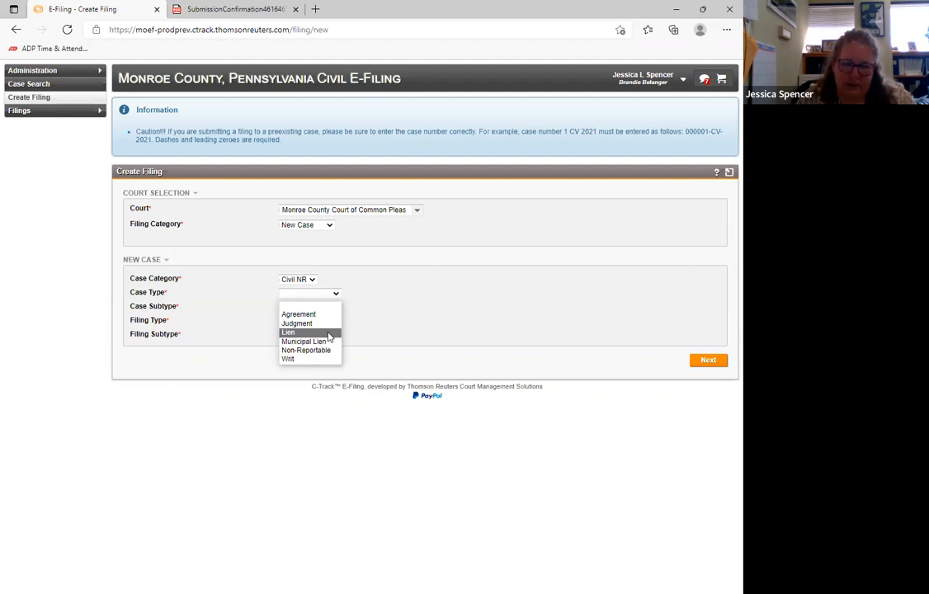
{"action": "left_click", "coordinate": [424, 321]}
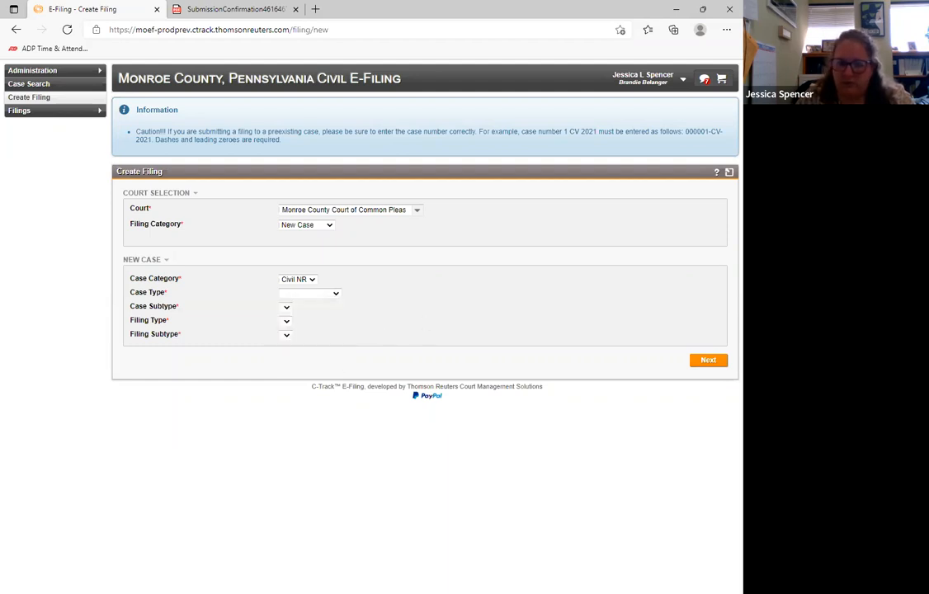